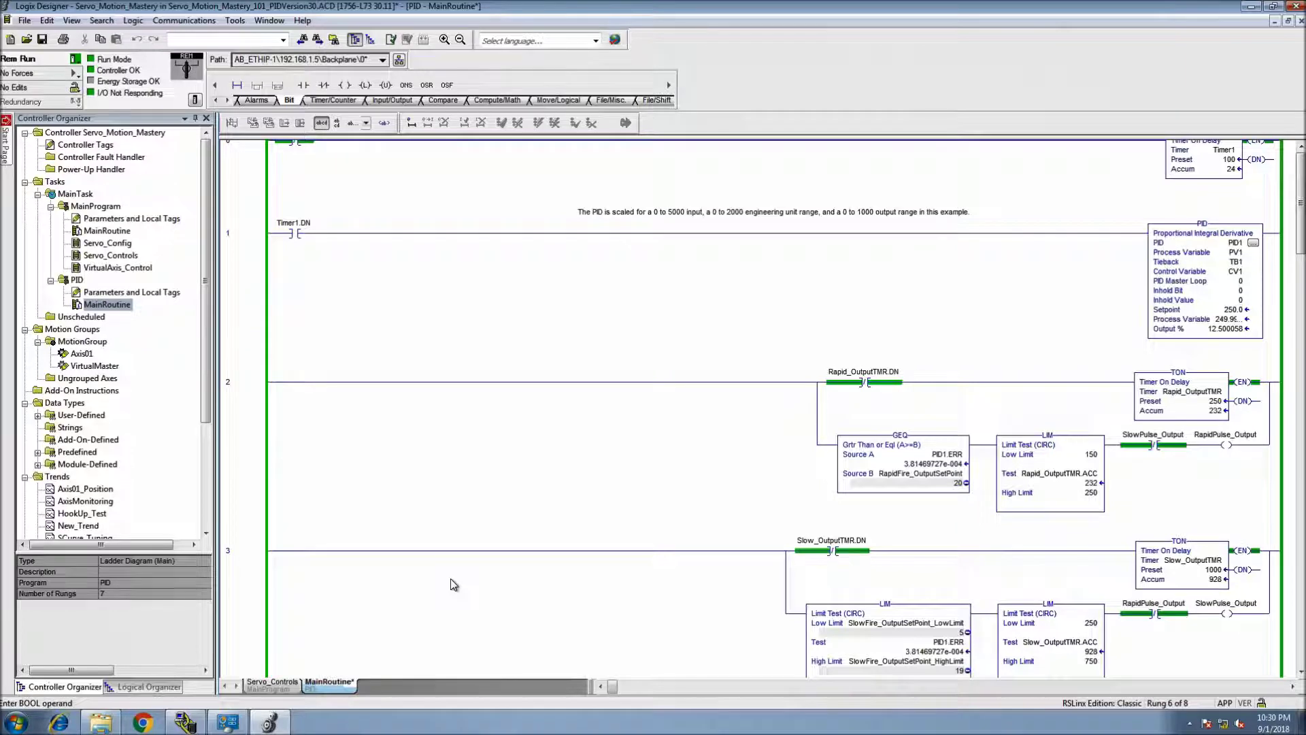
Open the Controller Tags monitor for the PID1 operand of the PID instruction
click(461, 568)
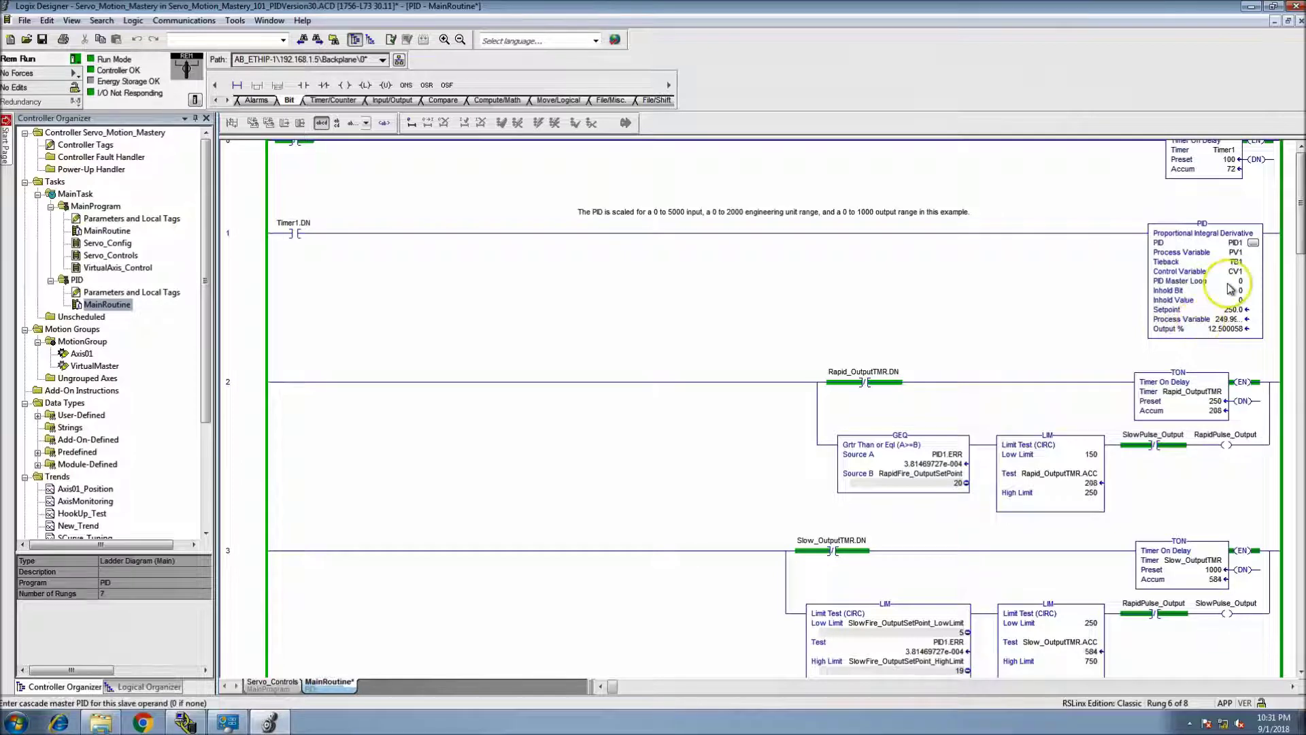
double_click(1235, 244)
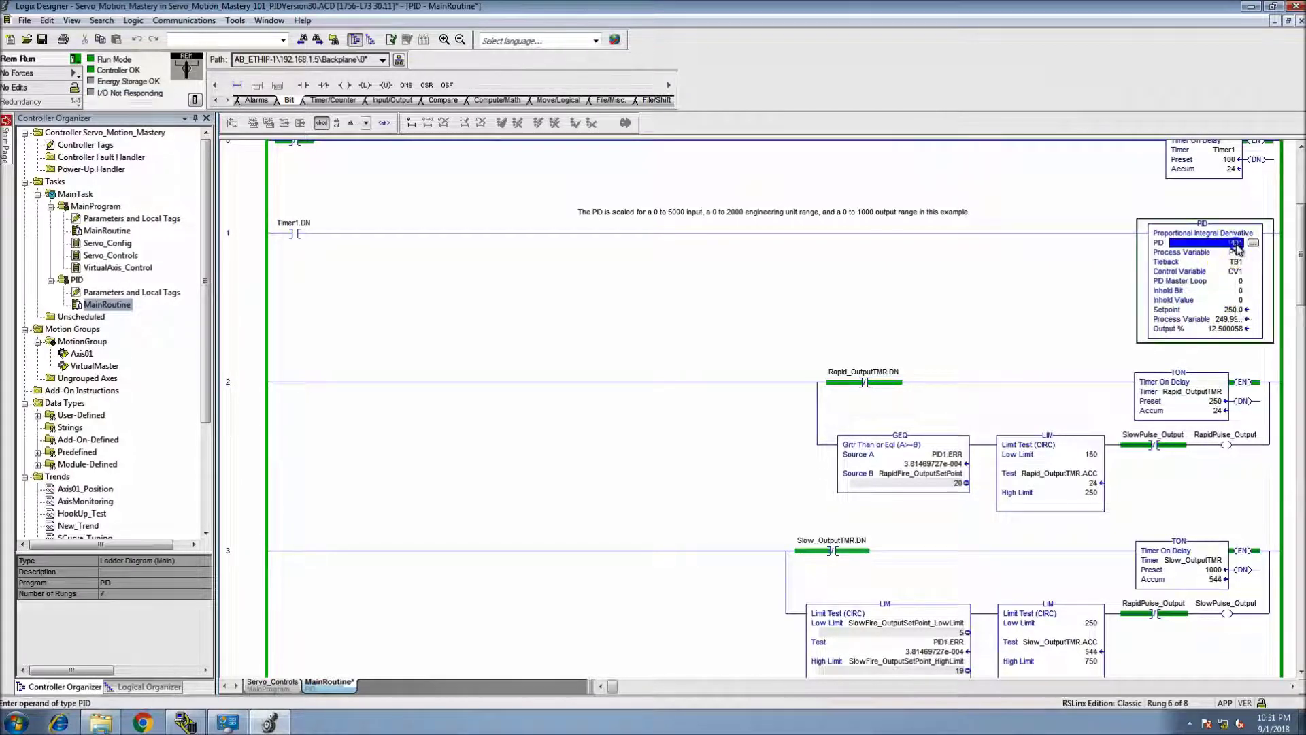
right_click(1237, 246)
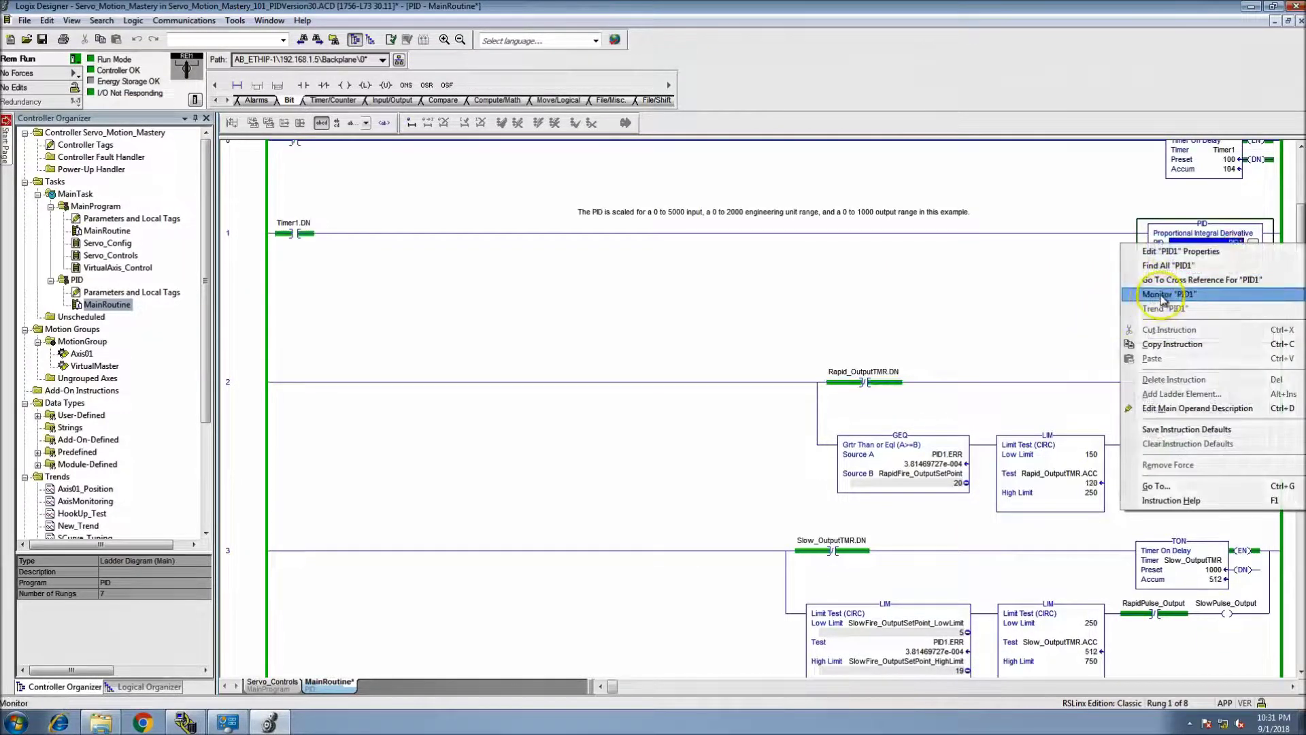
click(1163, 294)
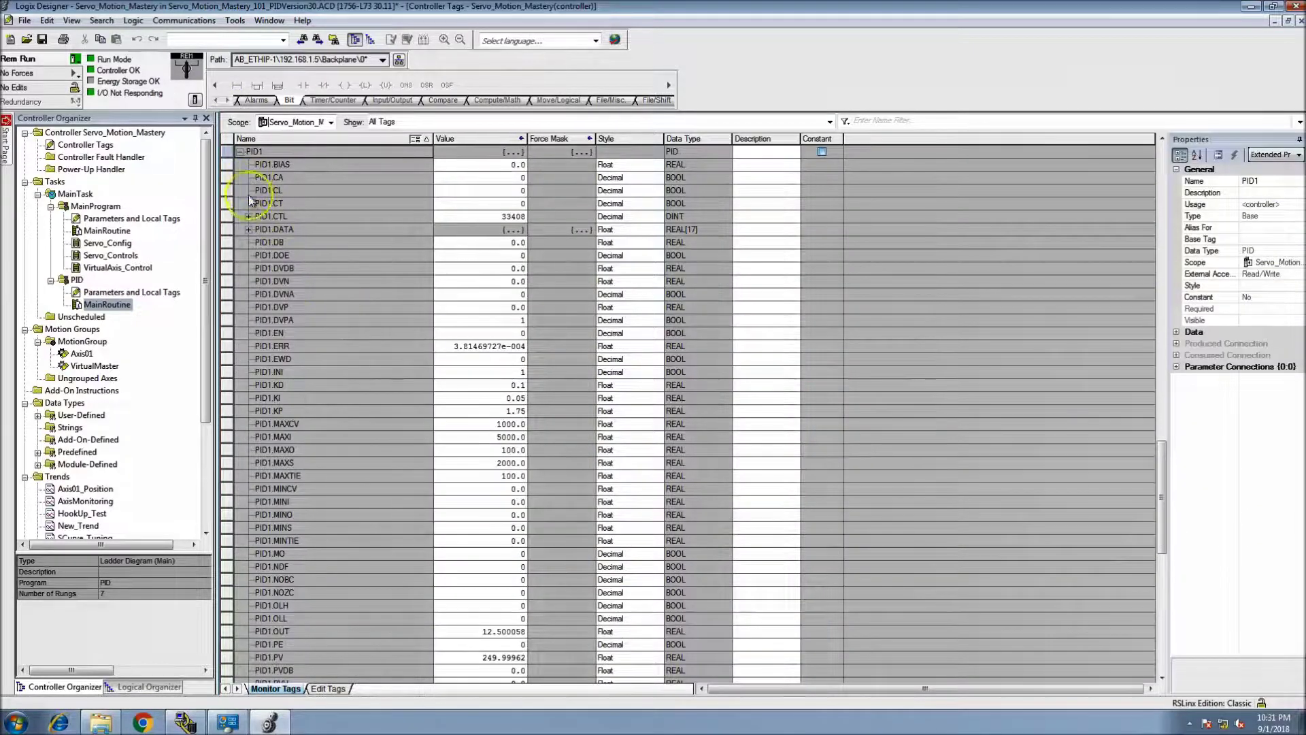
Scroll through PID1's members to check KP 1.75, KI 0.05, KD 0.1 and PV near 250
scroll(307, 368, down, 1)
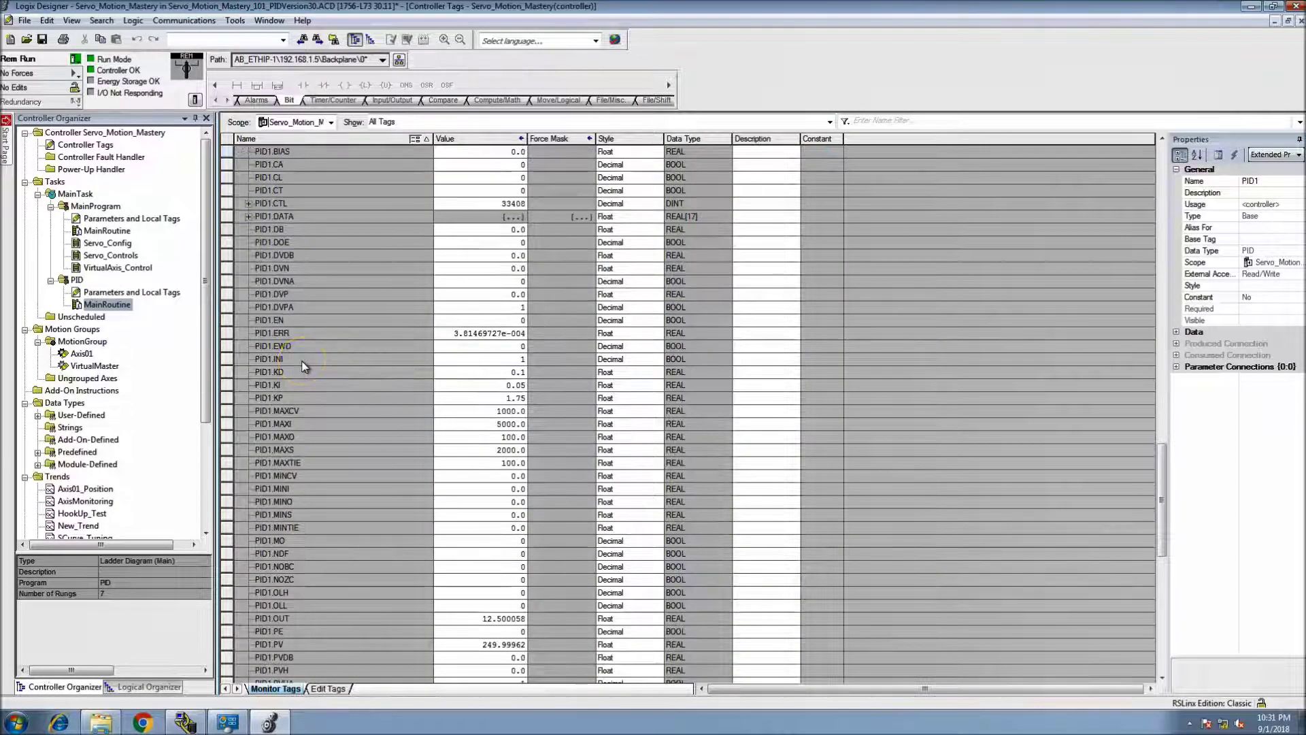
click(299, 332)
click(310, 333)
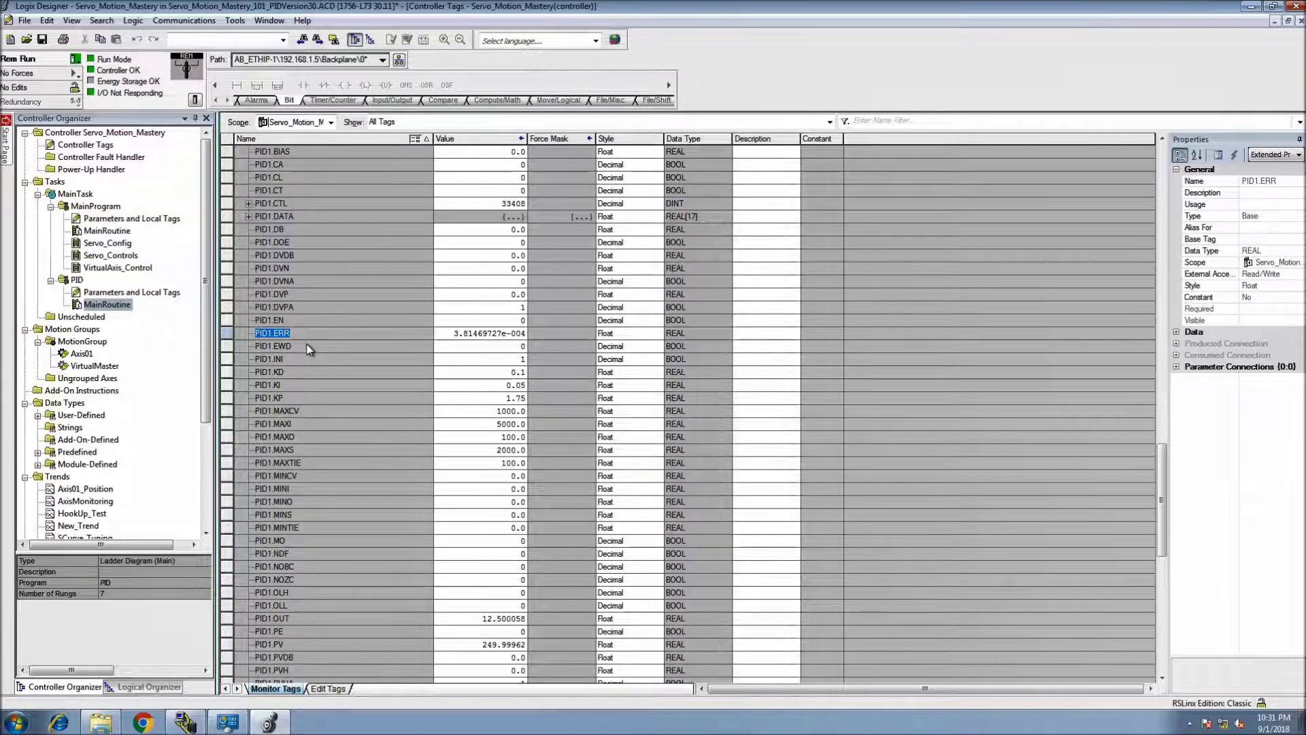
scroll(307, 348, down, 3)
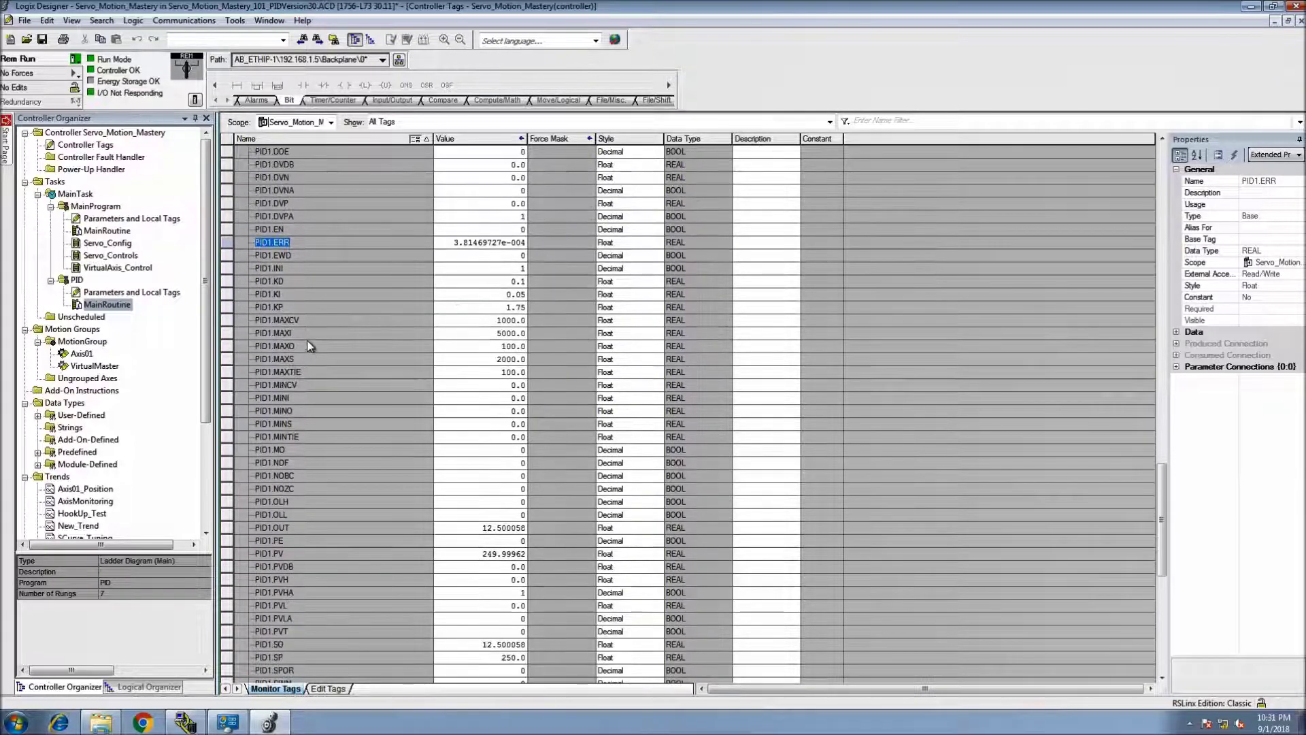
scroll(308, 349, down, 1)
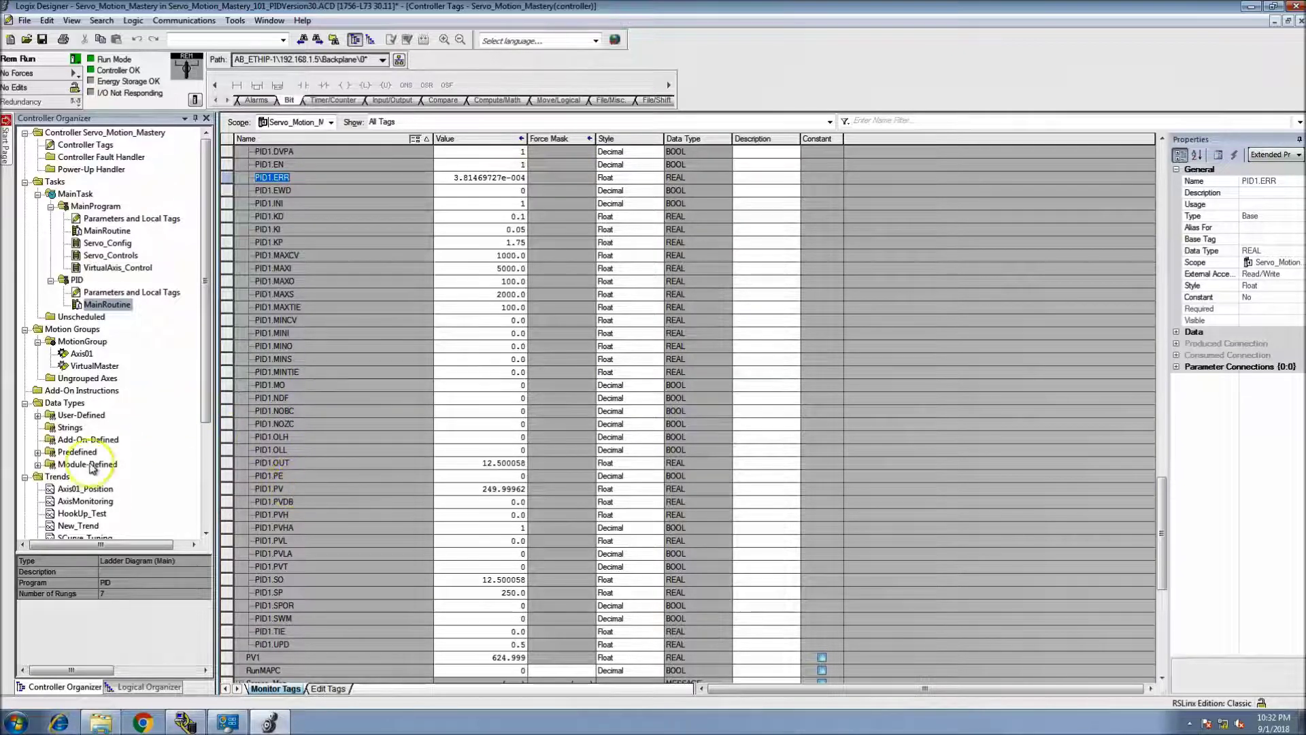
scroll(81, 465, down, 1)
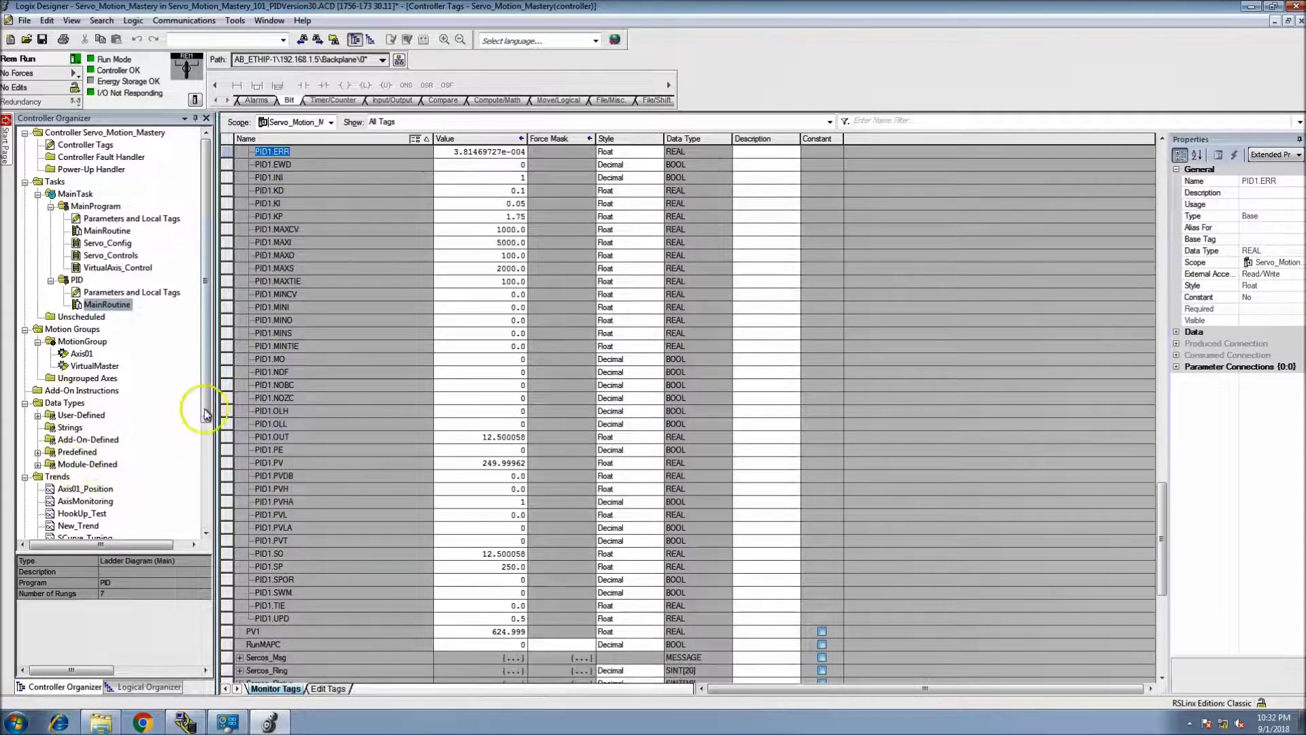
drag(204, 412, 204, 437)
Create a new trend named PID that samples every 10 ms
right_click(60, 429)
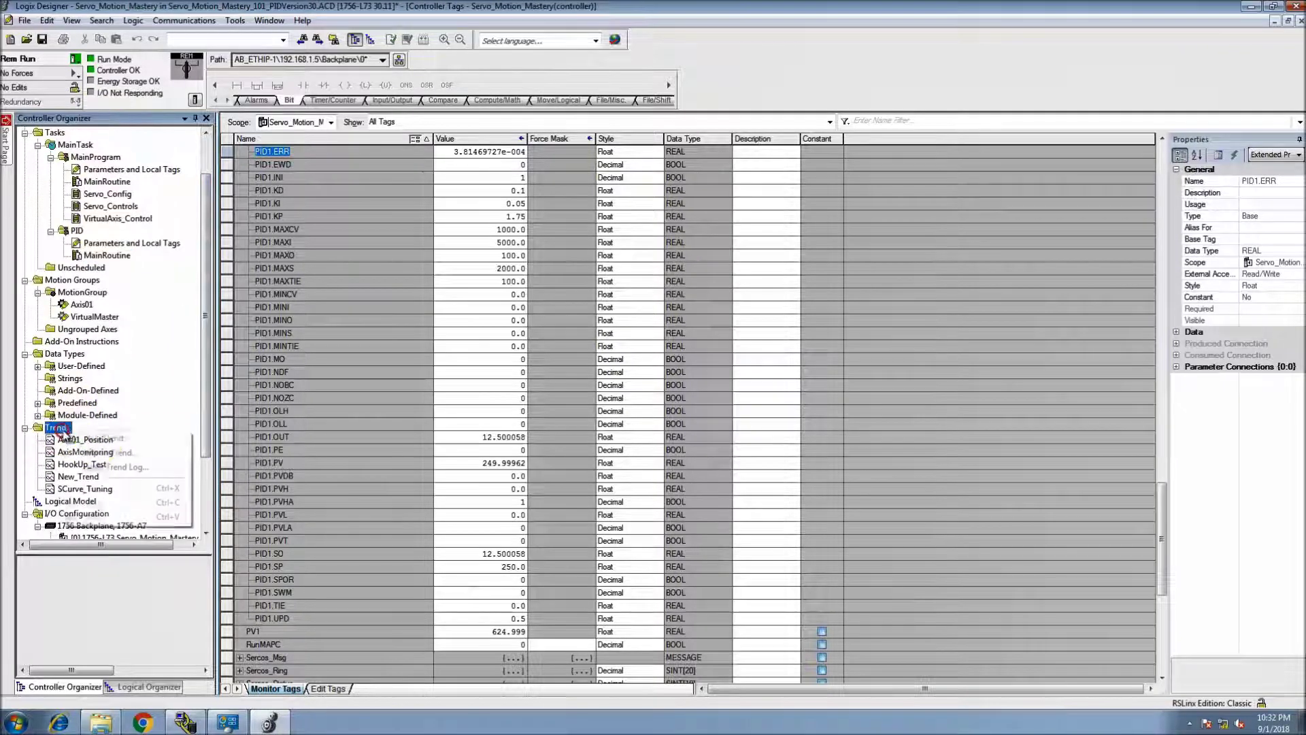
click(102, 439)
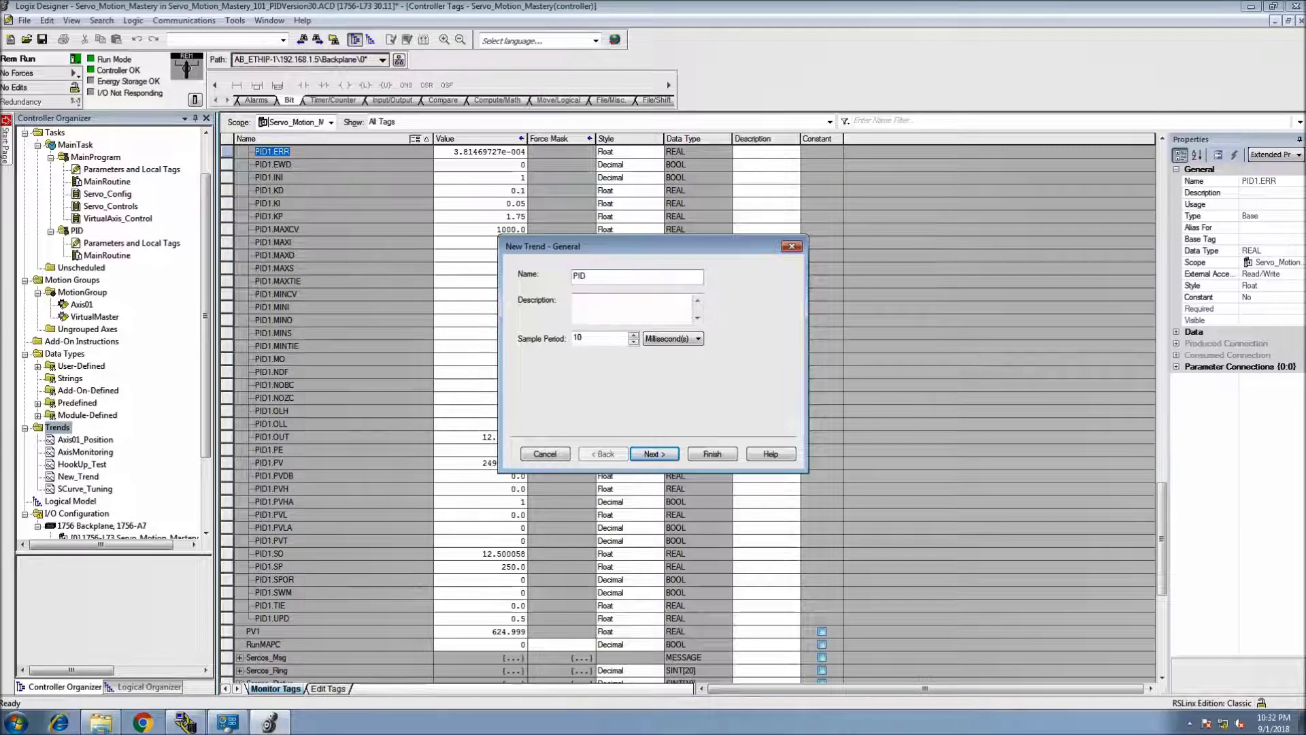
click(659, 456)
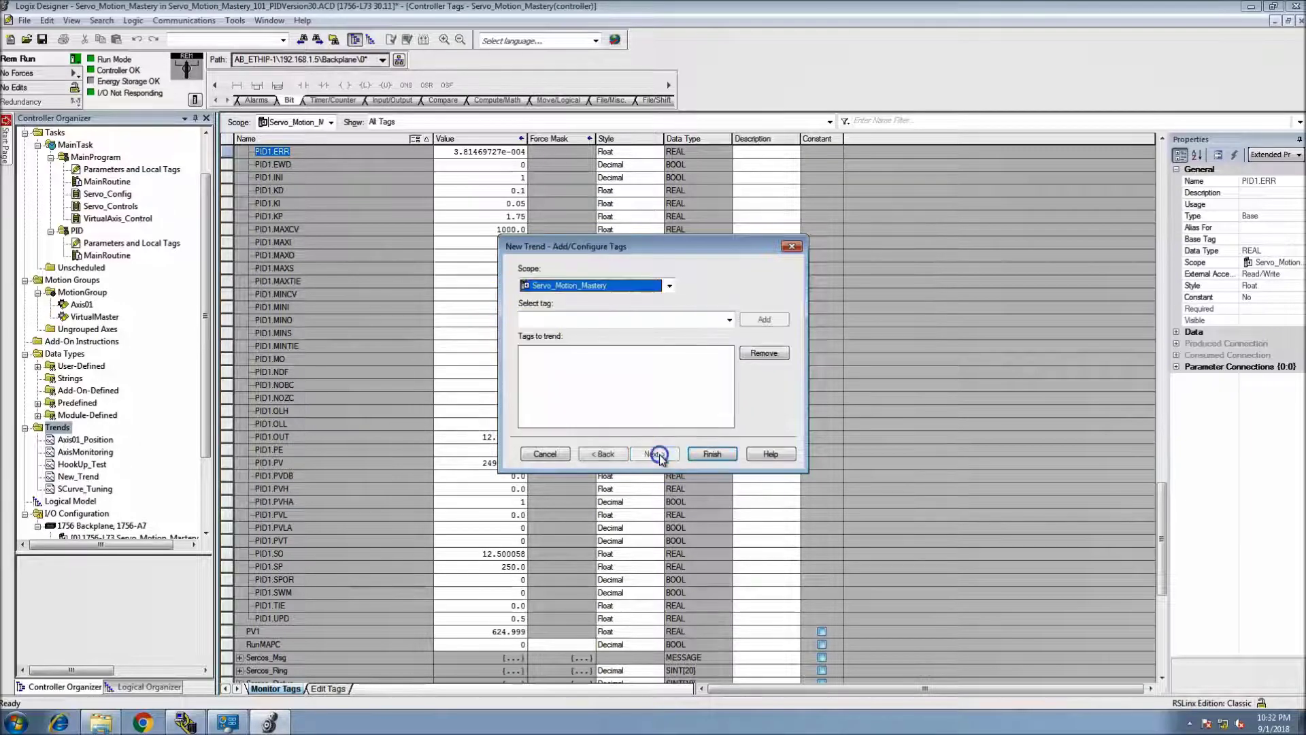
click(711, 455)
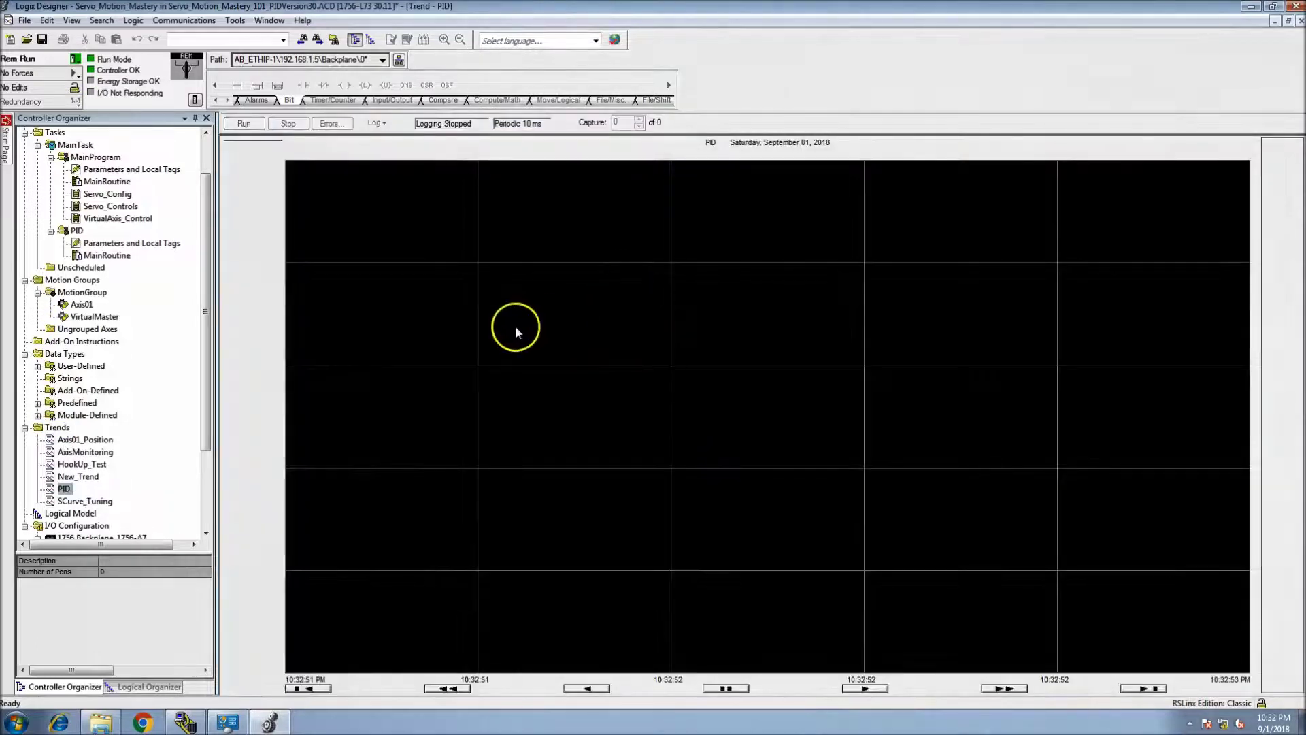
Bring up the PID trend's Chart Properties on the Pens settings
right_click(515, 329)
click(538, 431)
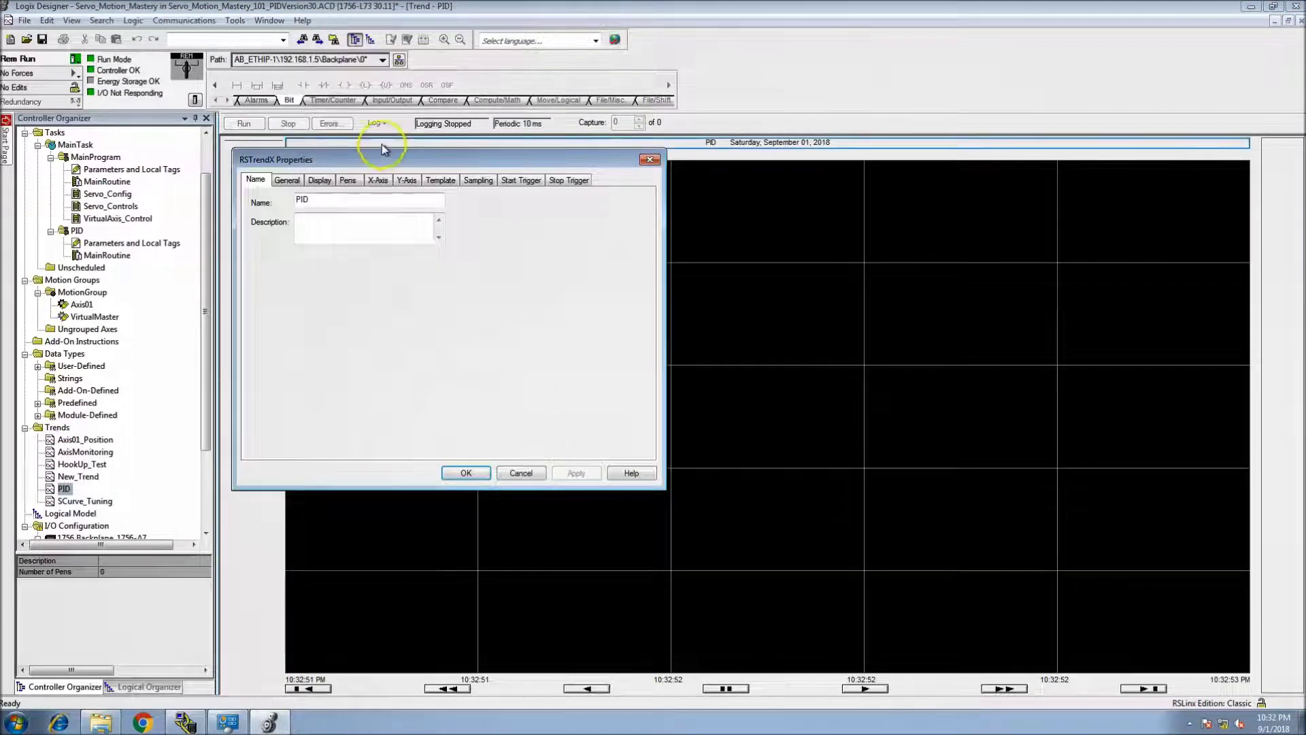
drag(383, 150, 555, 209)
click(519, 240)
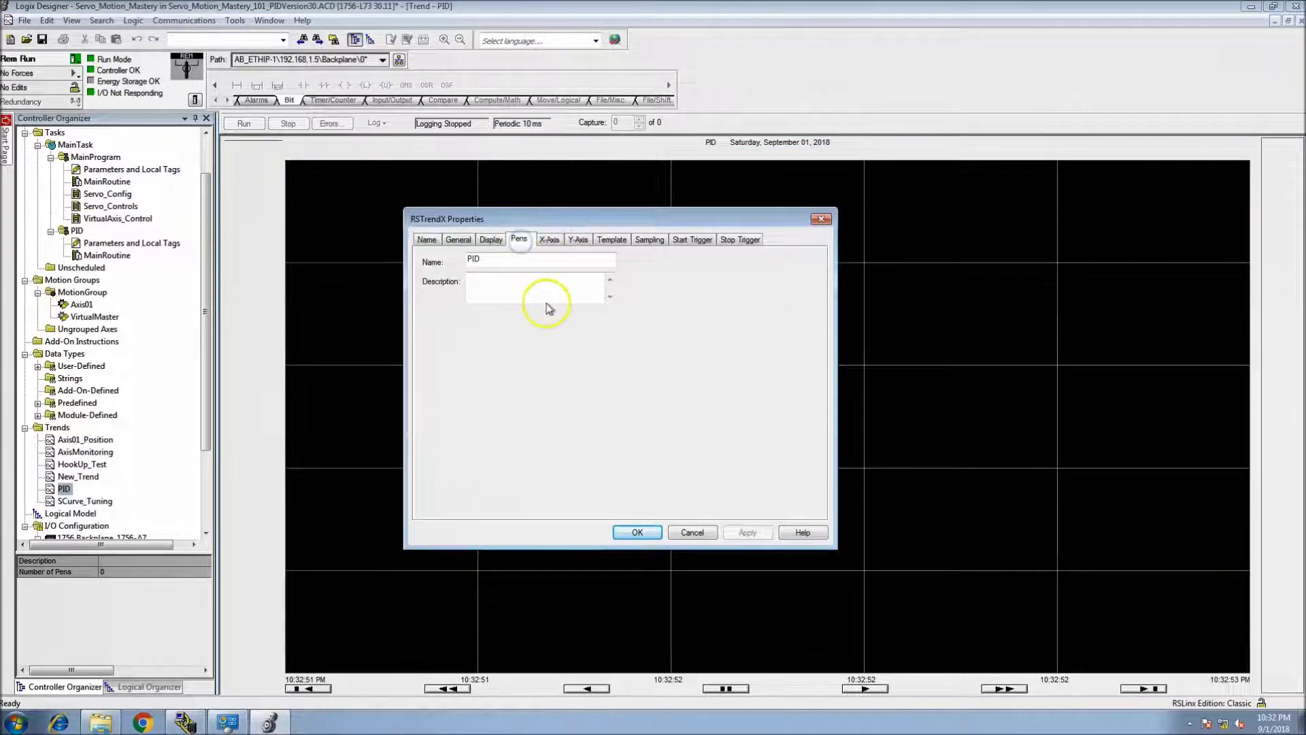
In Add/Configure Tags, expand PID1 and add PID1.PV to the tags to trend
click(572, 404)
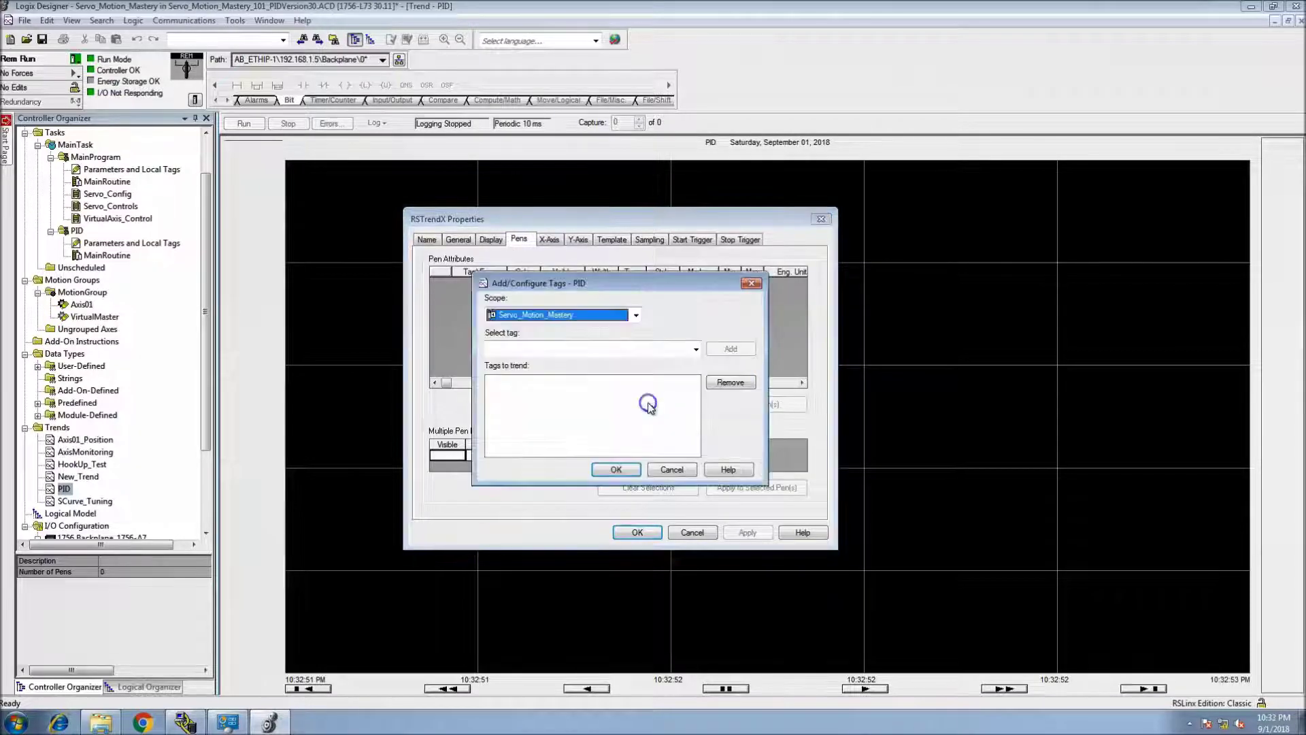
click(695, 350)
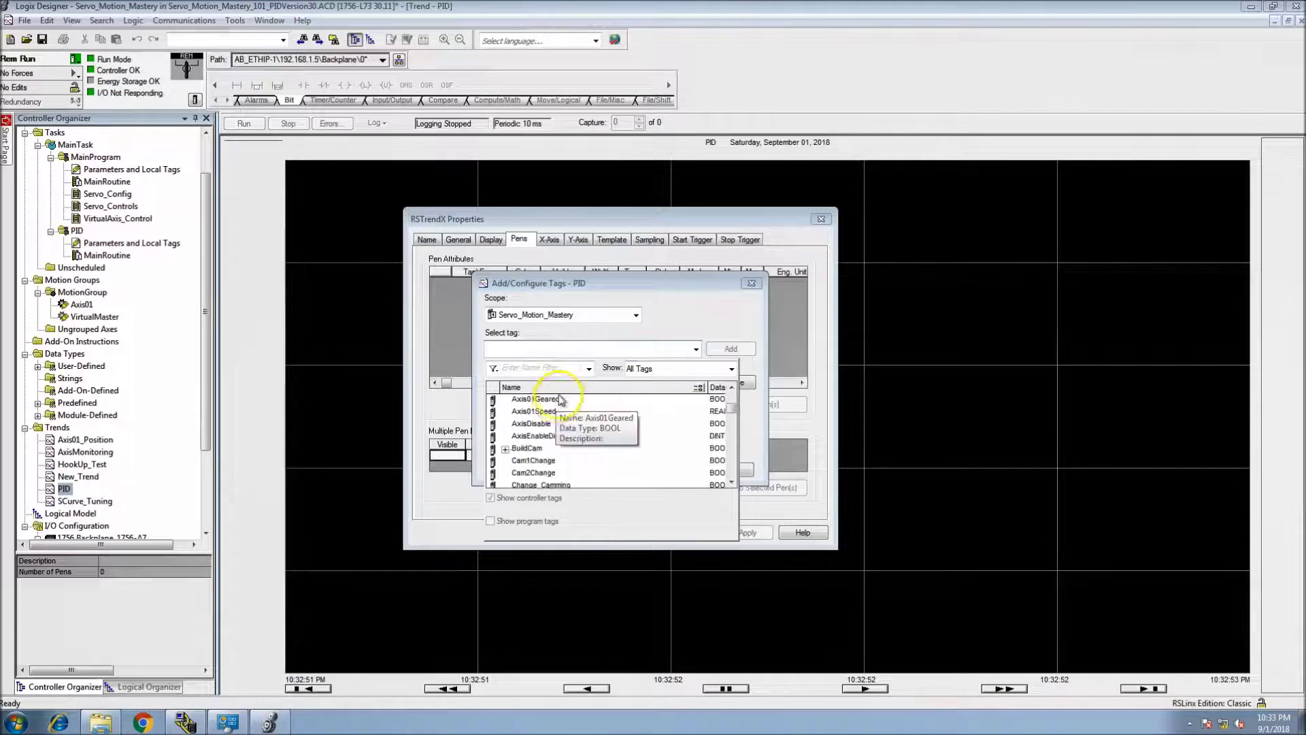
scroll(561, 400, down, 10)
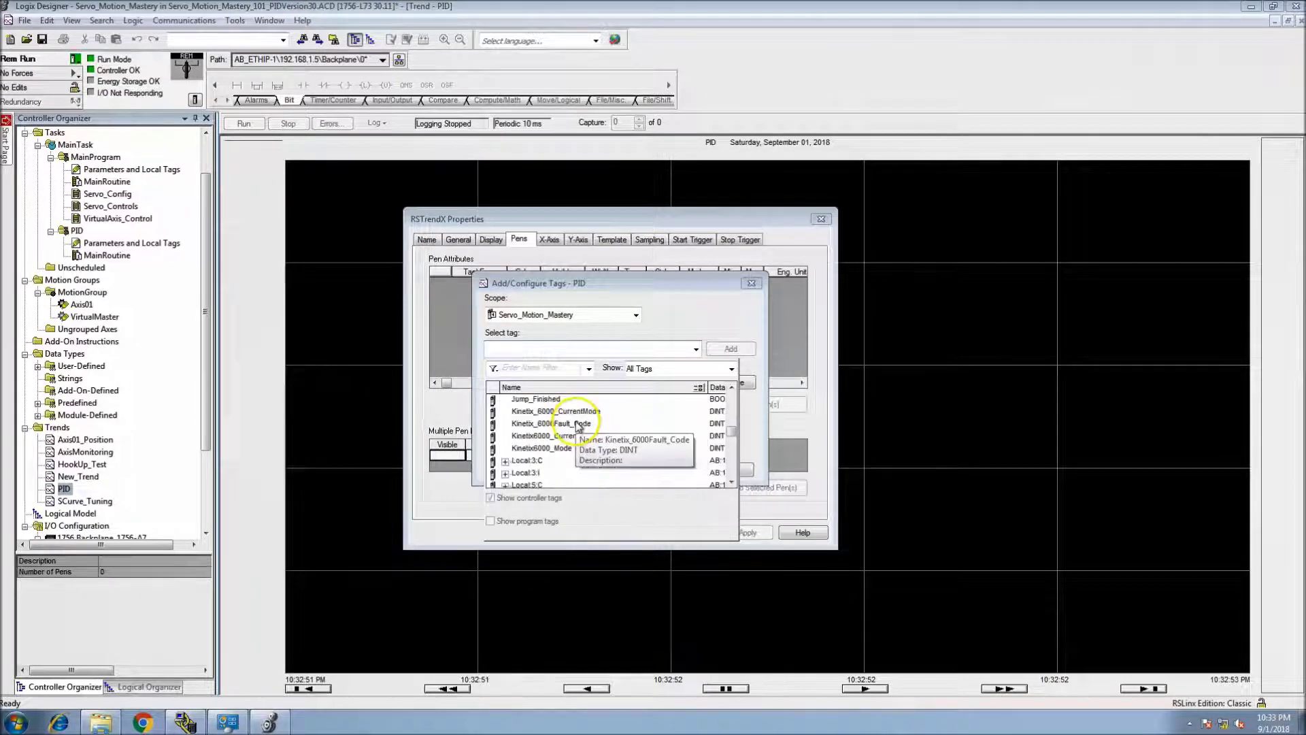
scroll(577, 425, down, 6)
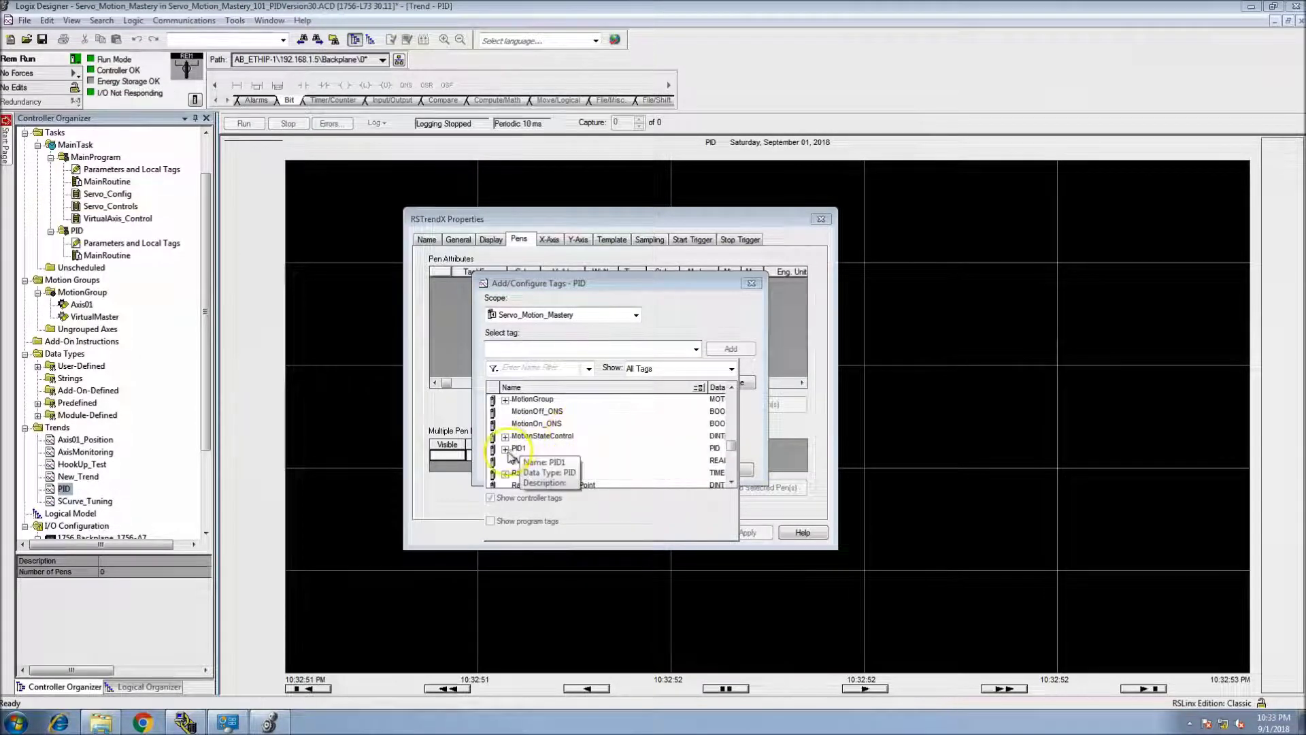
click(507, 449)
scroll(620, 455, down, 3)
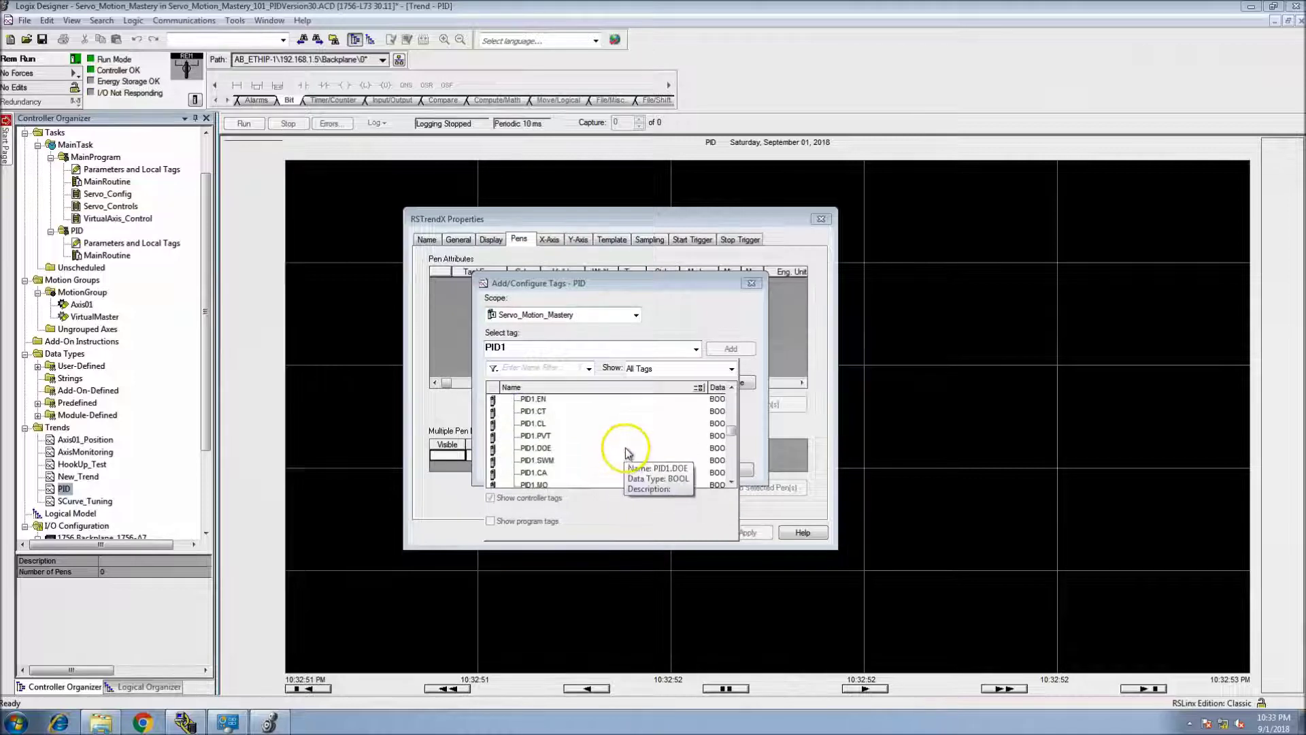
scroll(626, 452, down, 5)
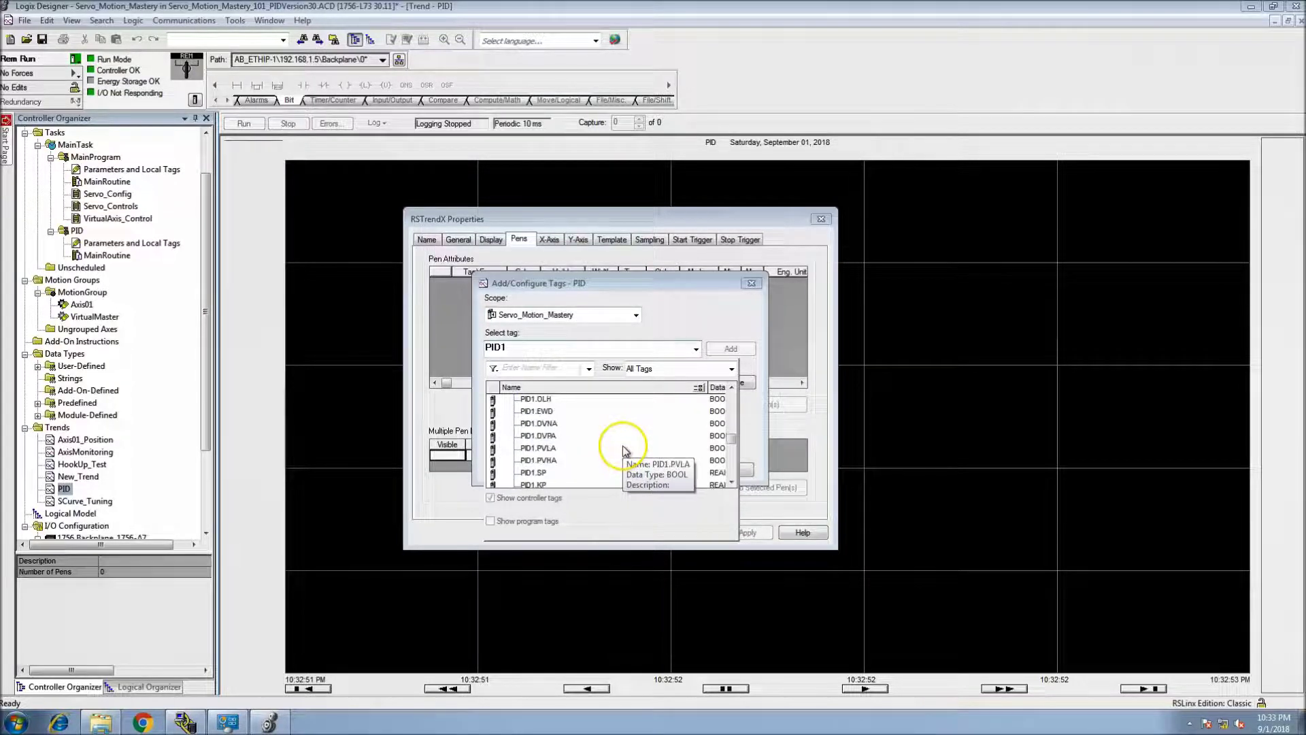
scroll(625, 450, down, 5)
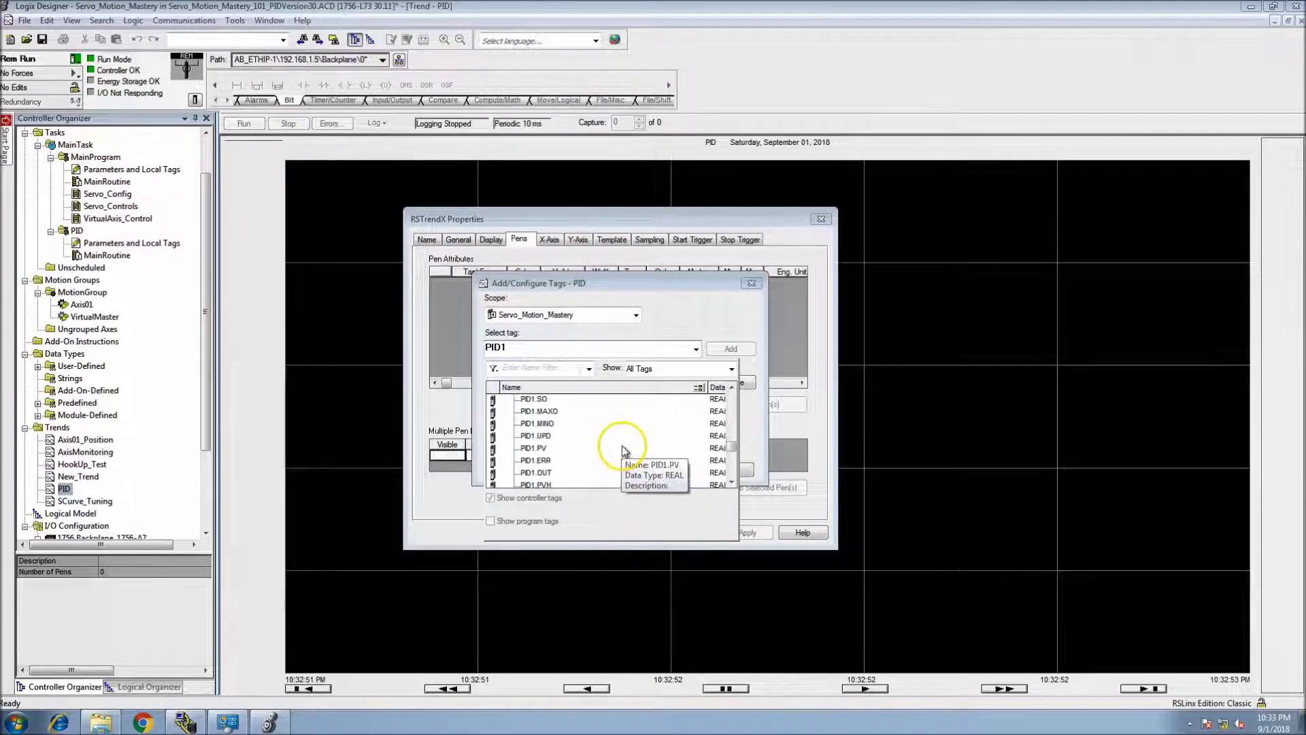
scroll(625, 450, down, 1)
scroll(624, 450, down, 3)
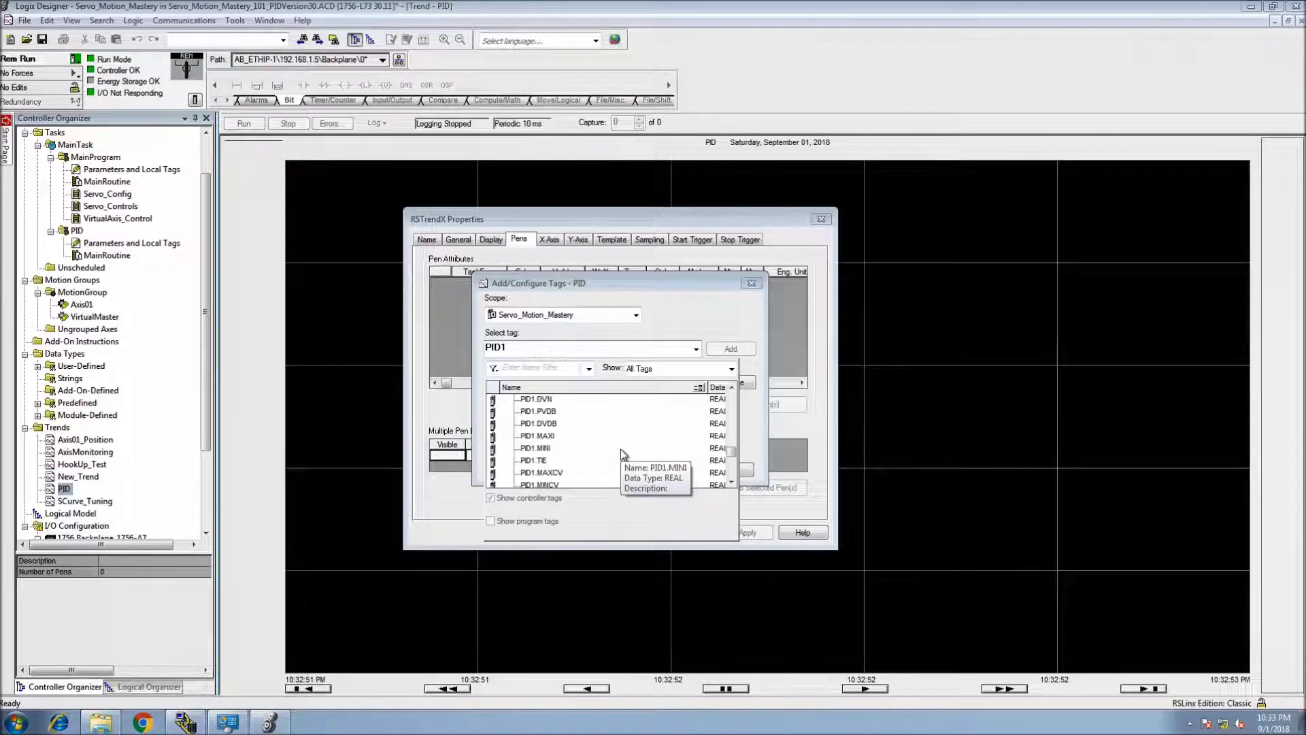
scroll(620, 449, up, 1)
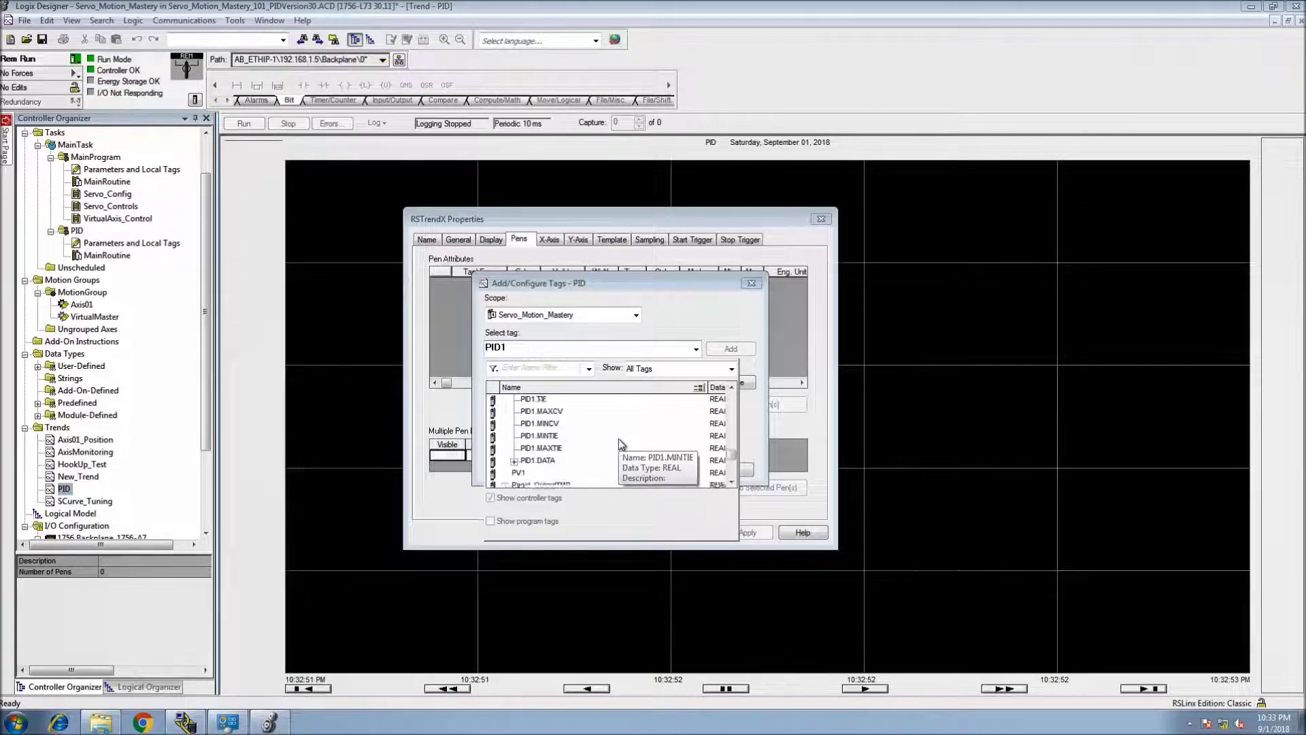
scroll(618, 441, up, 2)
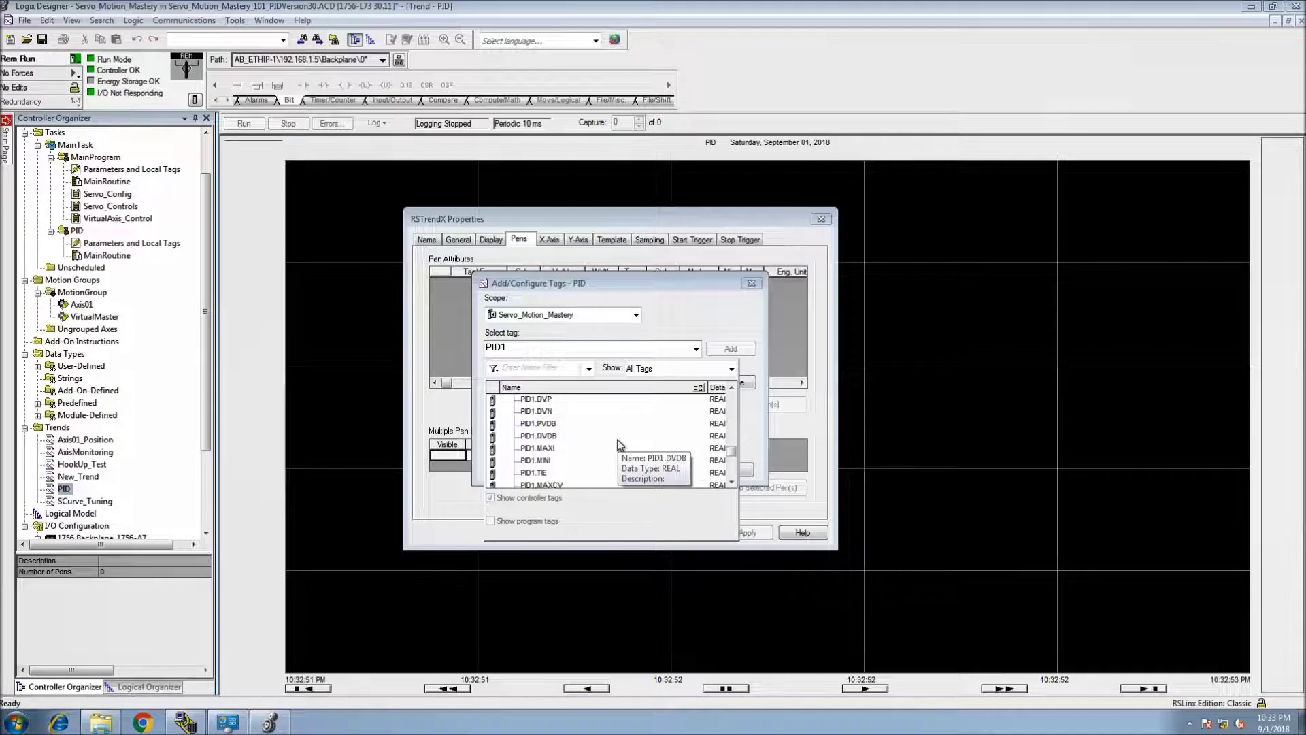
scroll(611, 432, up, 1)
click(538, 400)
click(538, 410)
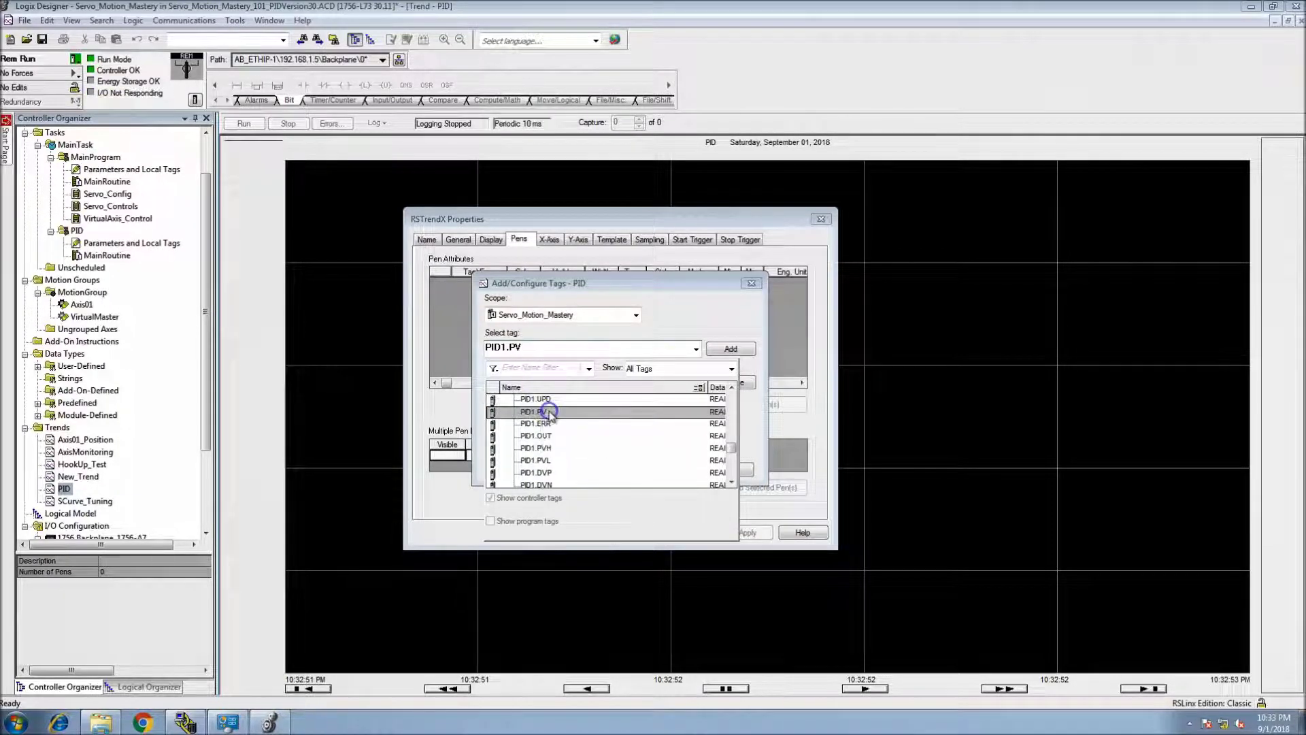
click(726, 348)
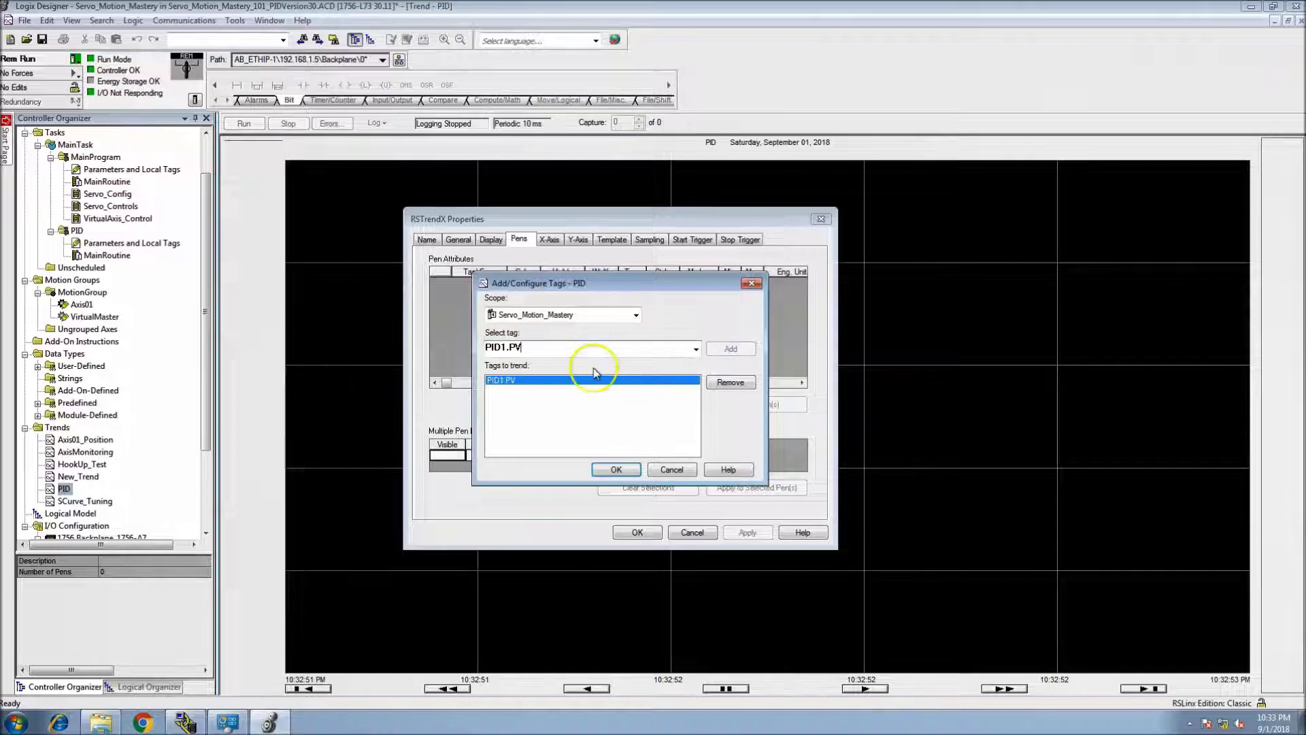
Add PID1.SO as the second tag to trend and confirm the selection
click(694, 349)
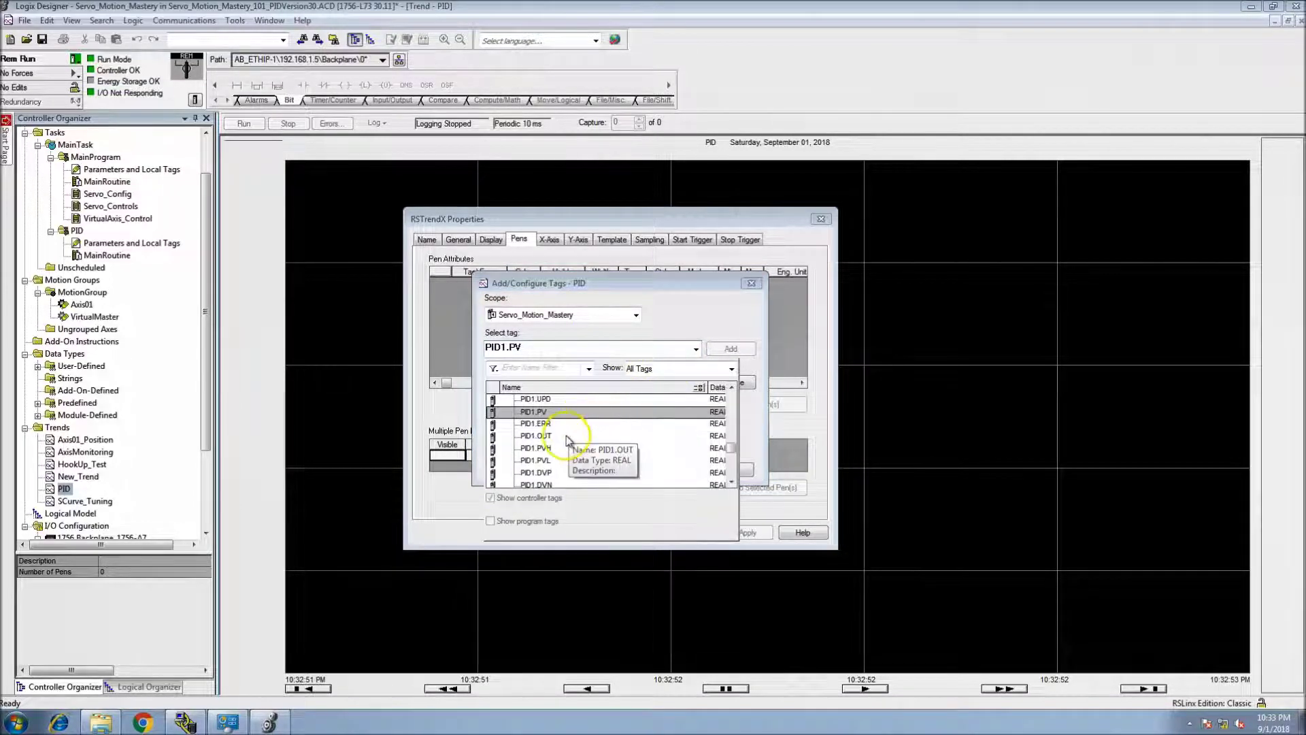
scroll(569, 452, down, 2)
scroll(568, 450, down, 3)
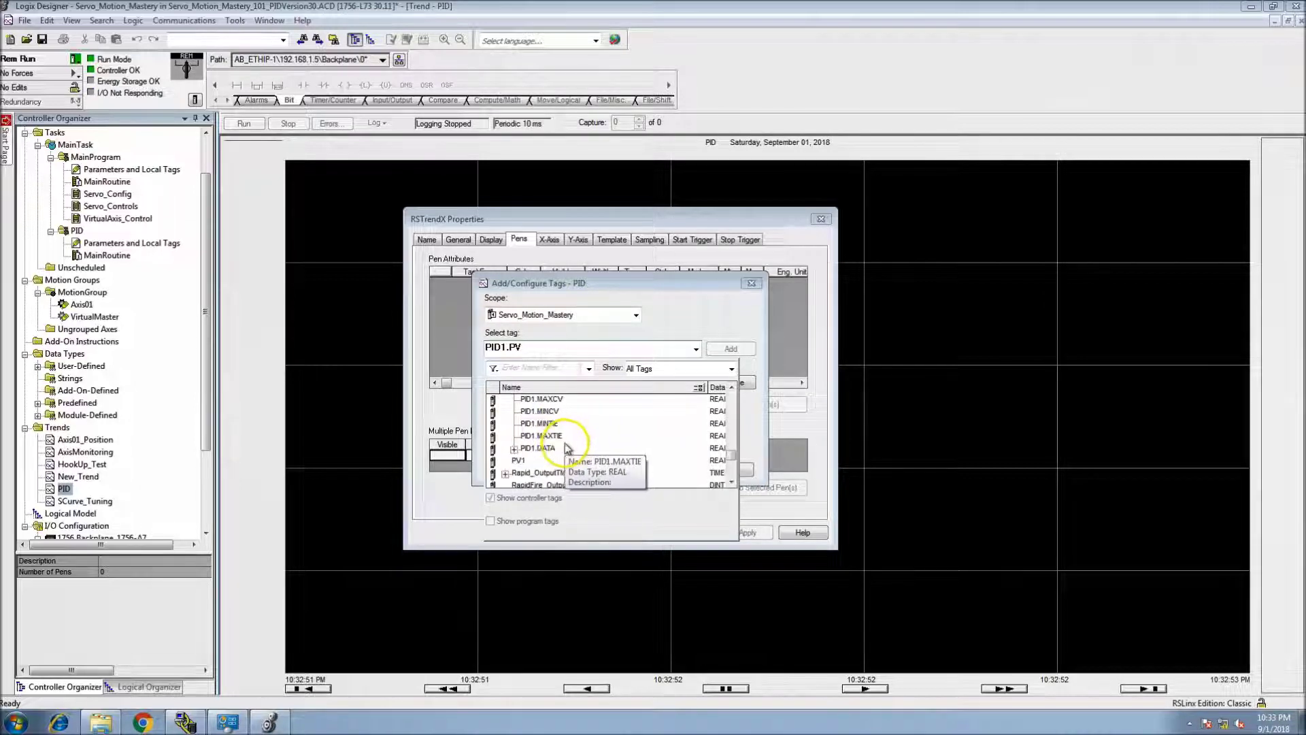
scroll(569, 444, up, 1)
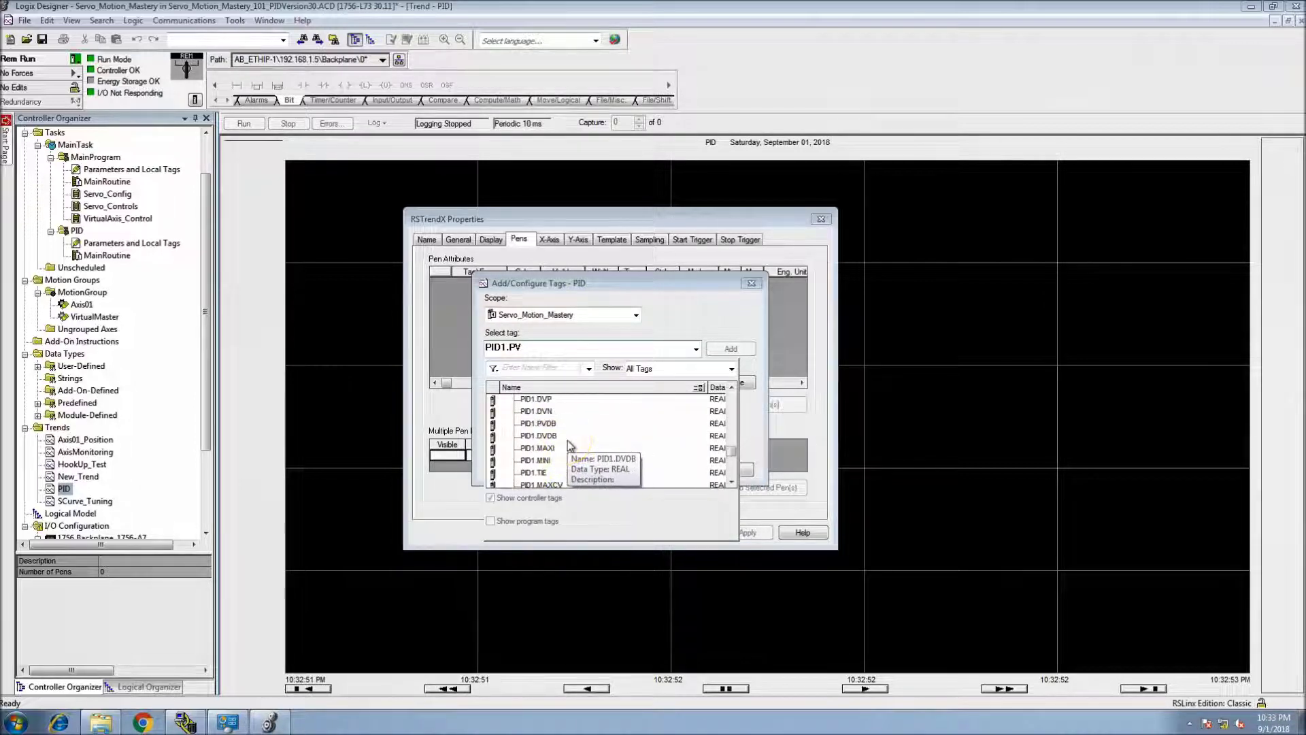
scroll(568, 442, up, 3)
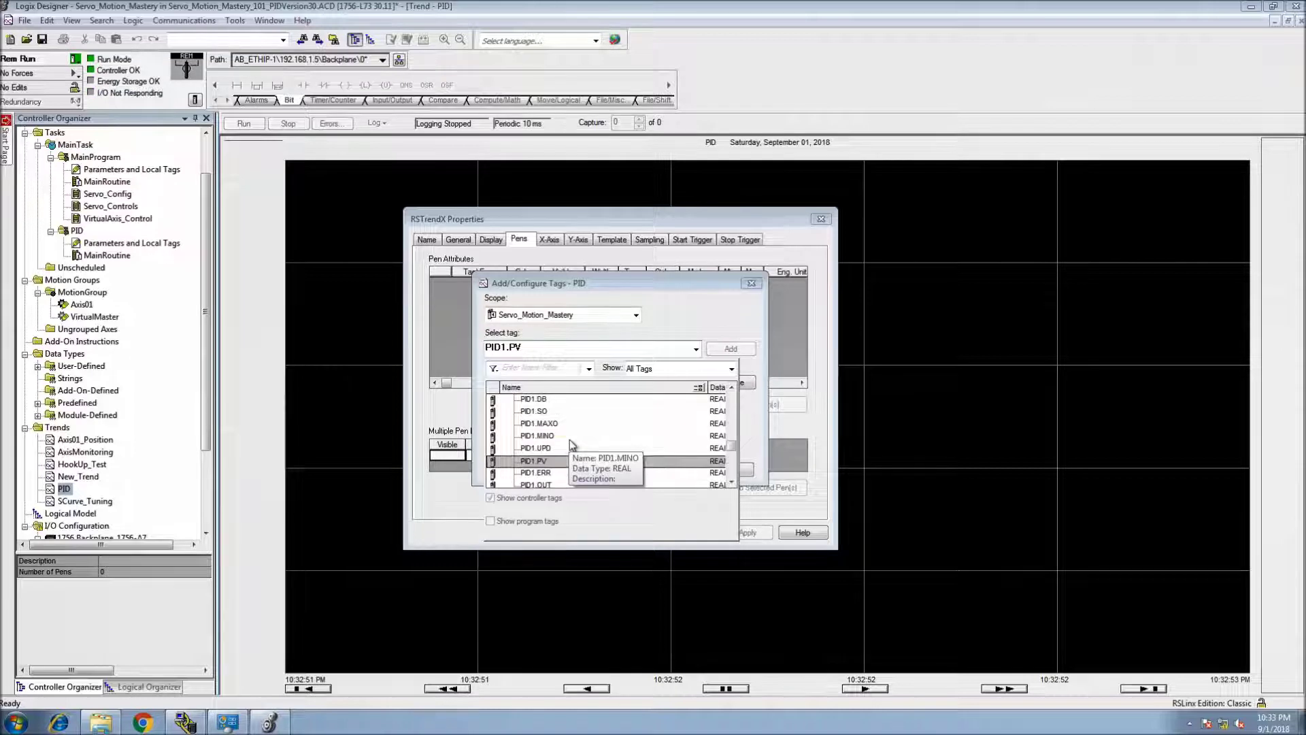
click(534, 412)
click(745, 349)
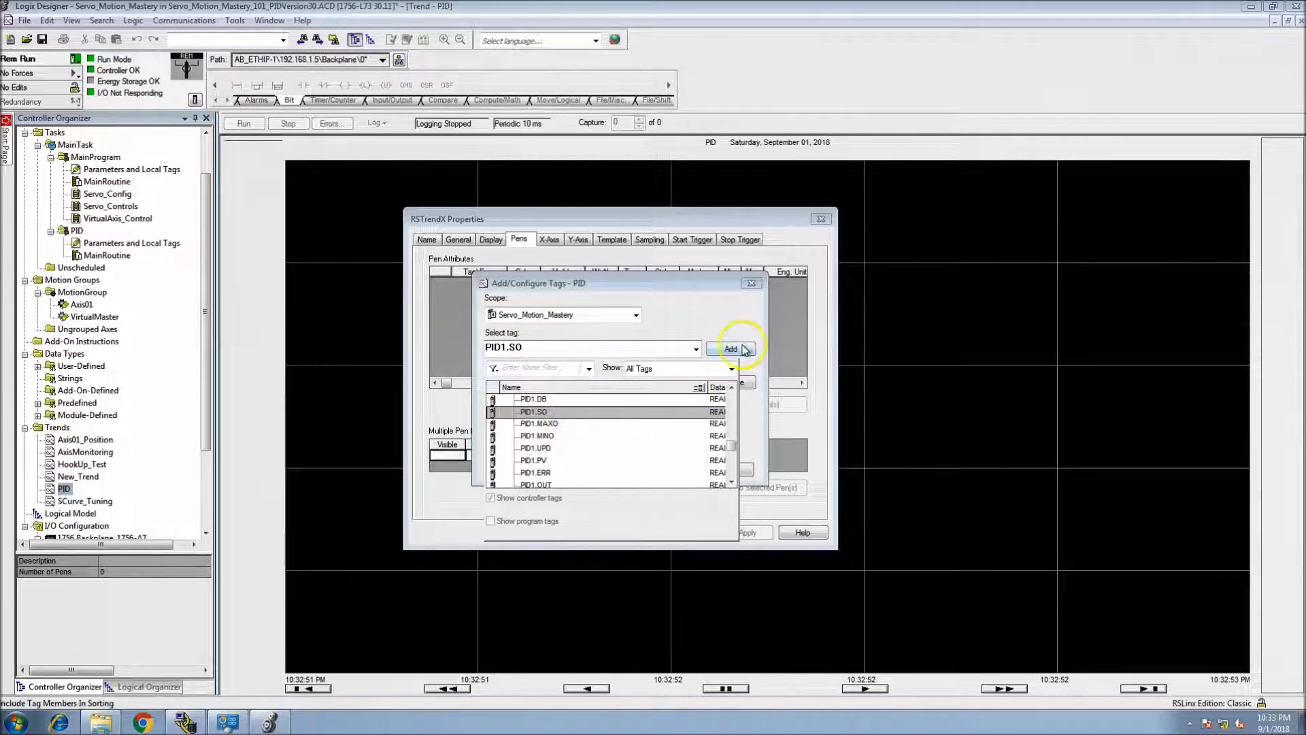
click(629, 470)
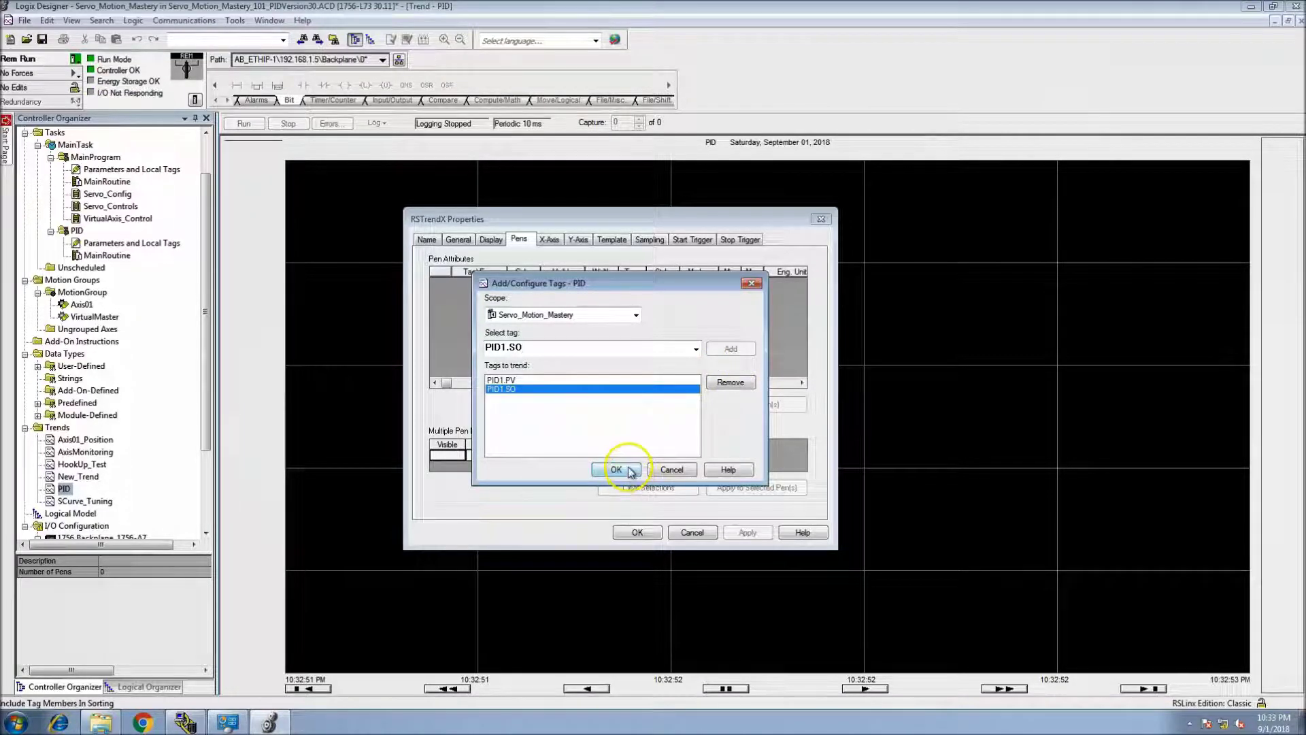
Apply the PID1.PV and PID1.SO pens and set the trend's time span to 45 seconds
click(629, 470)
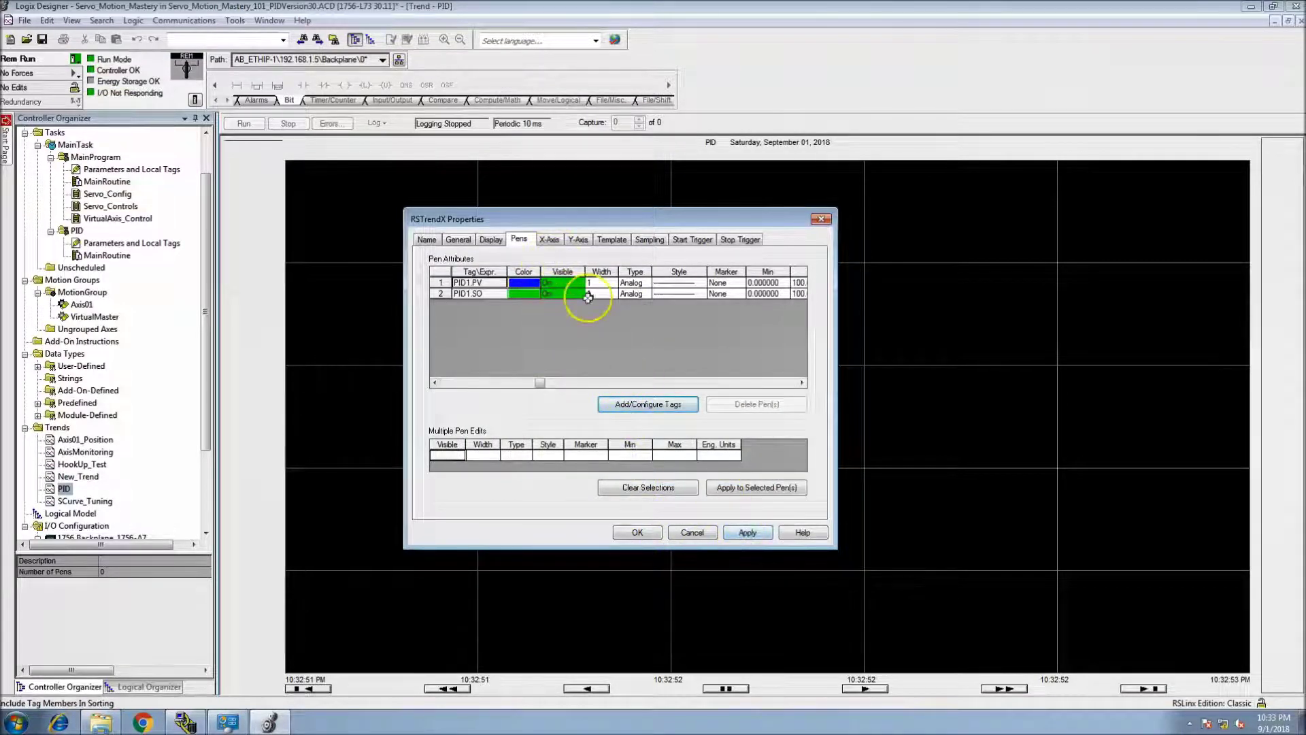
click(748, 532)
click(550, 239)
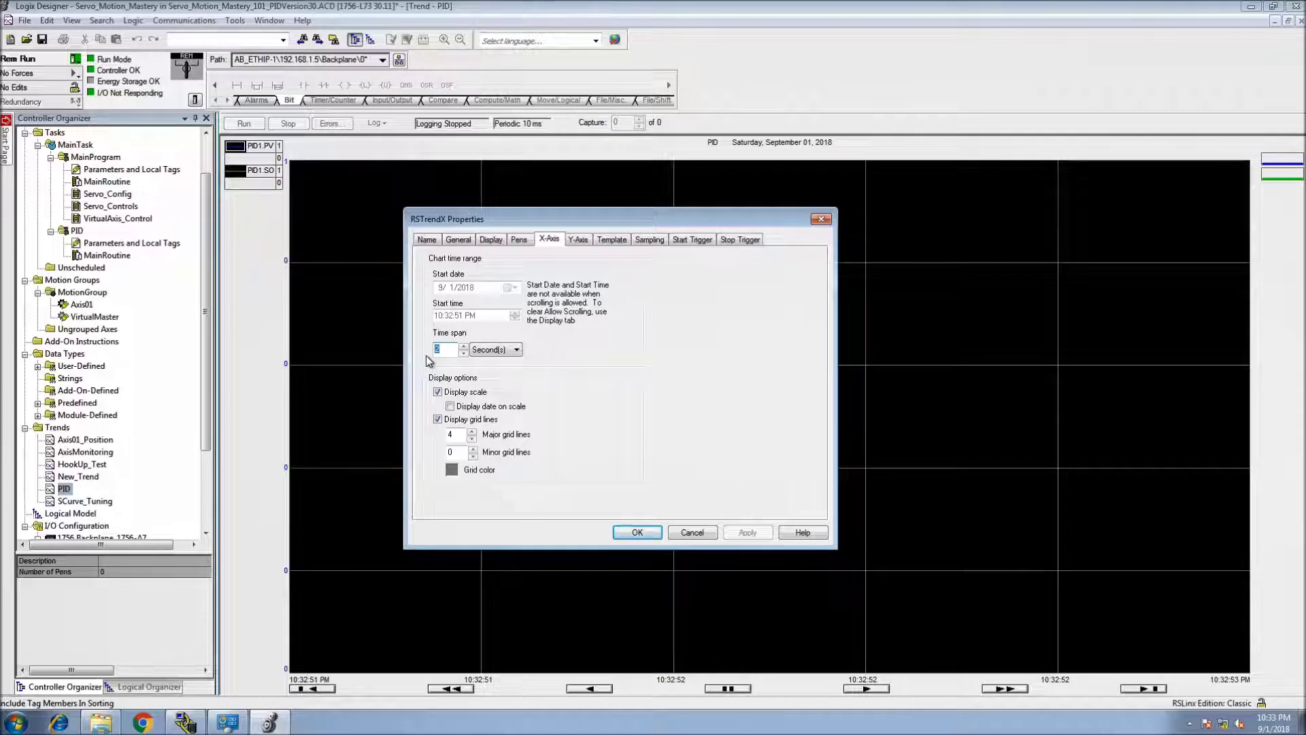
text(45)
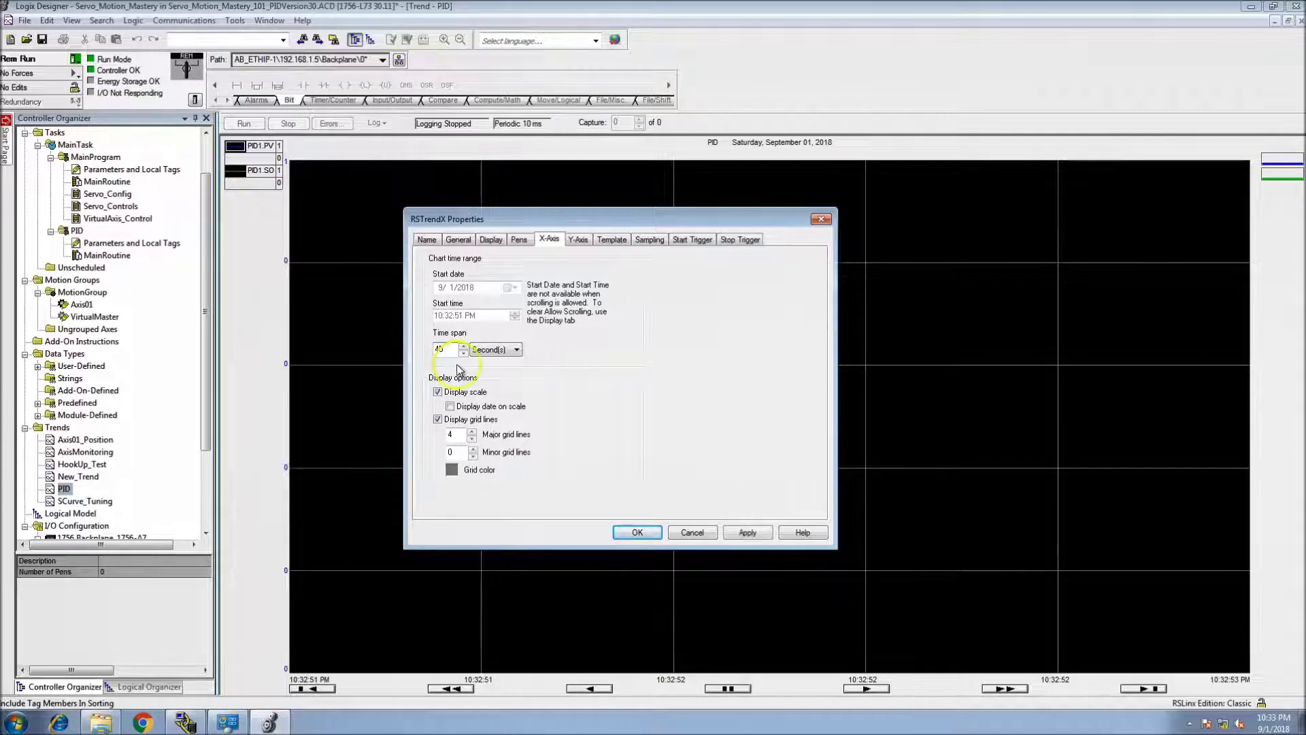
click(734, 537)
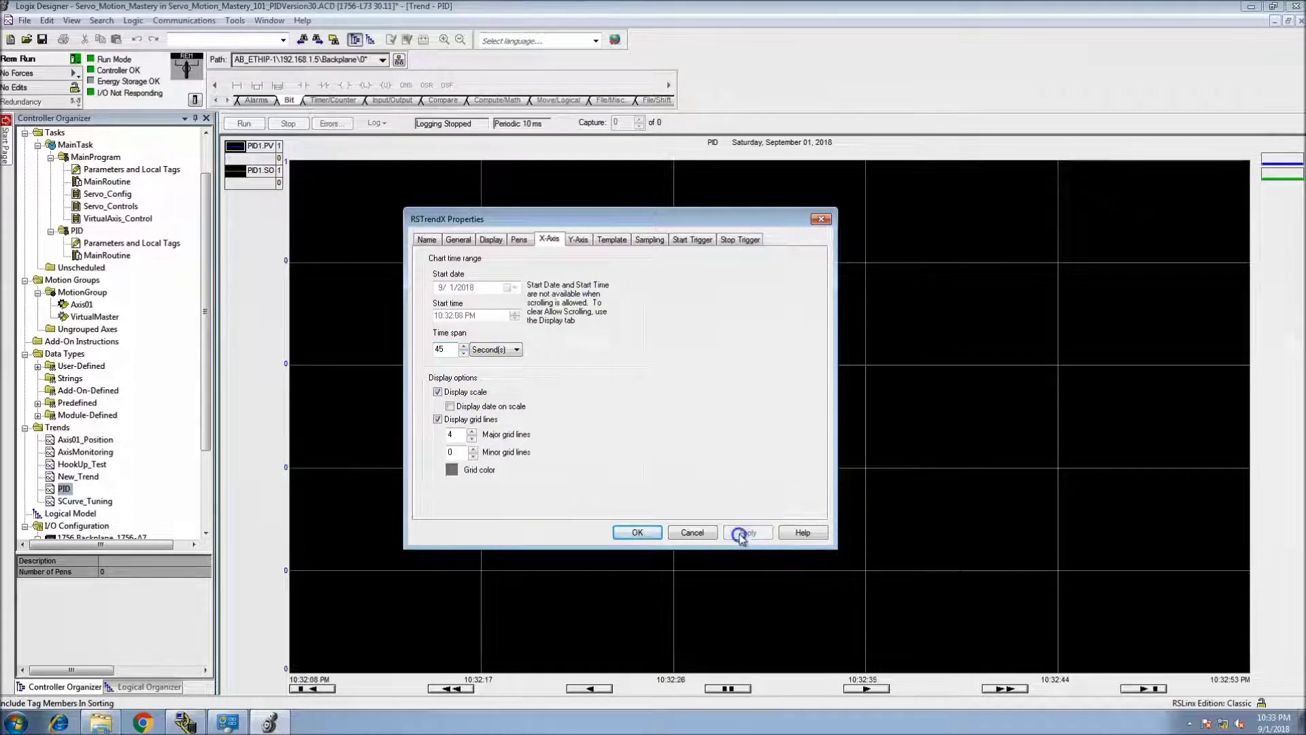
click(578, 239)
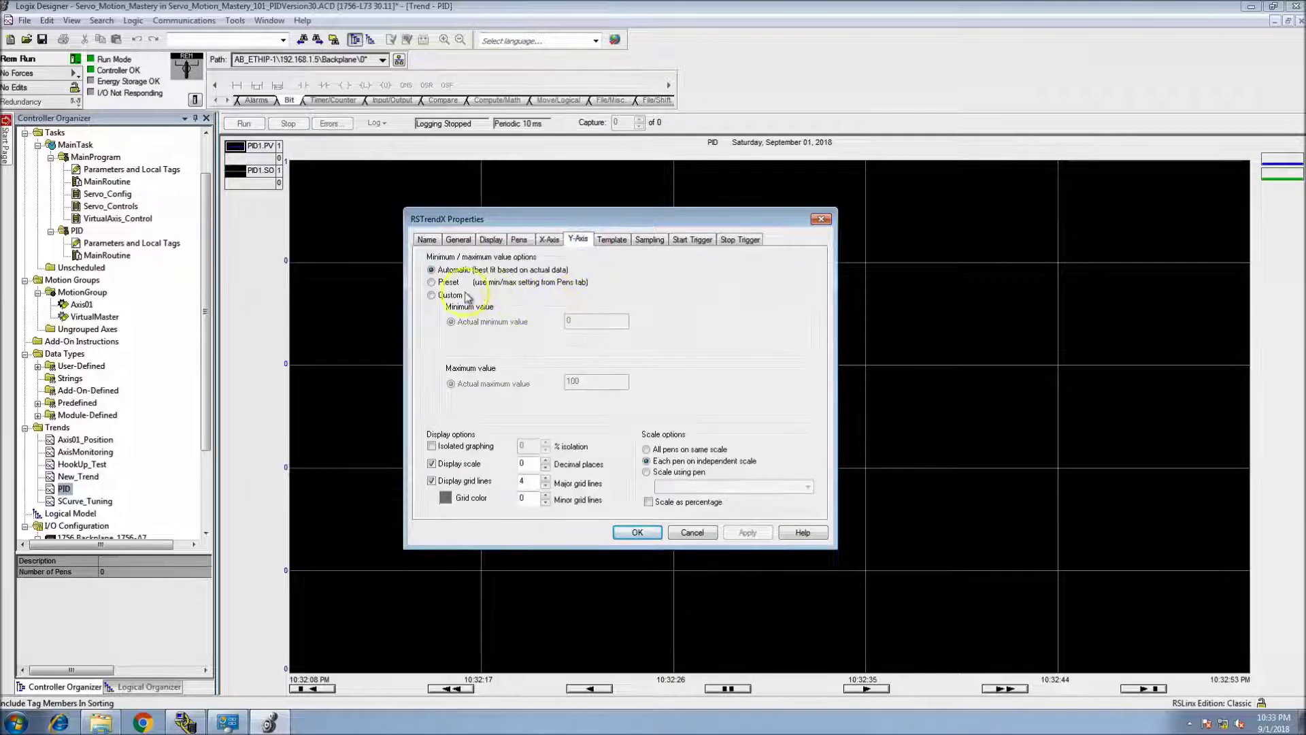
Give the Y-axis a custom -100 to 300 range with 10% isolated graphing, then run the trend
click(433, 296)
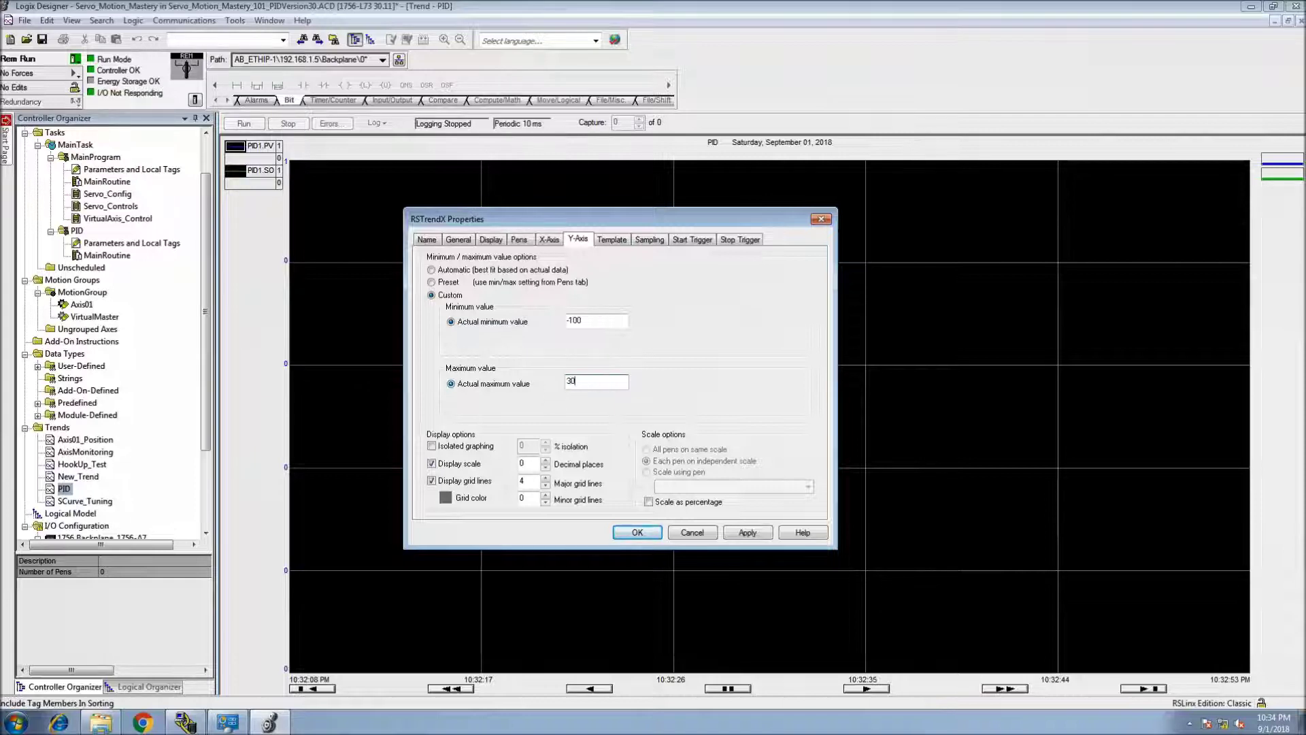
click(565, 405)
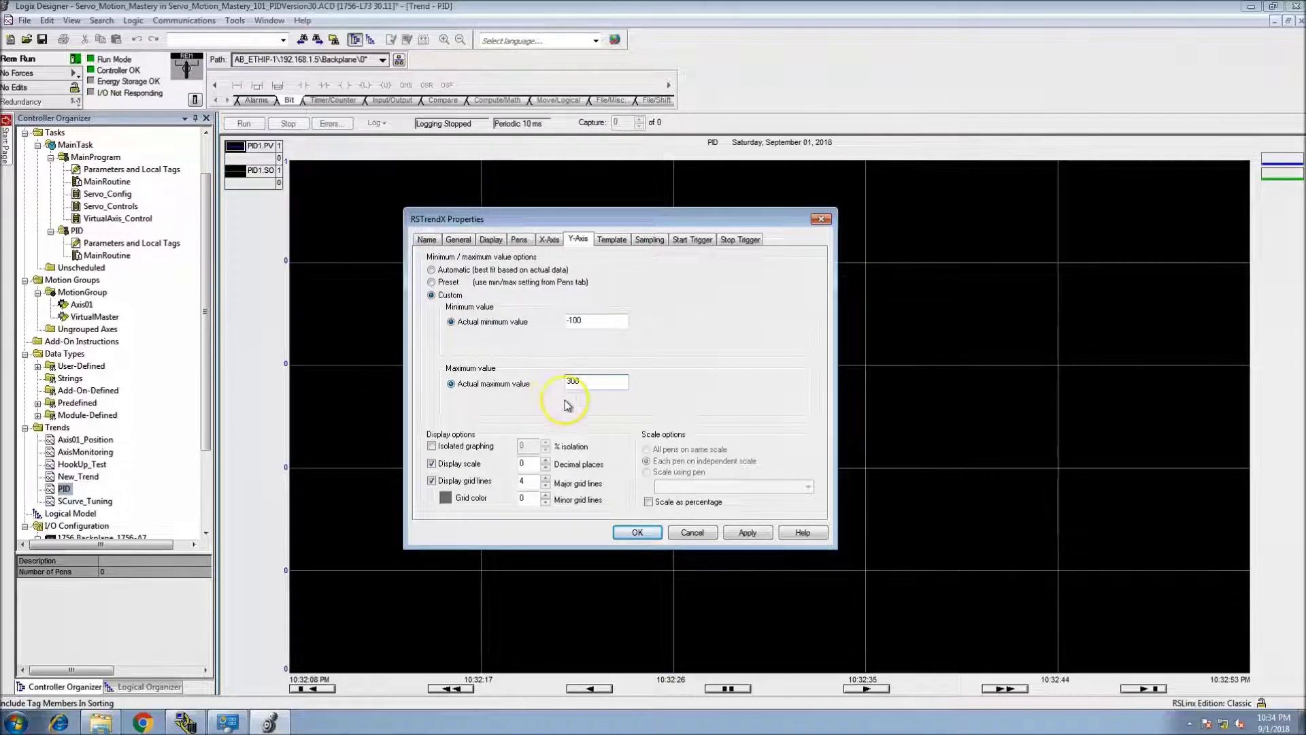
click(433, 447)
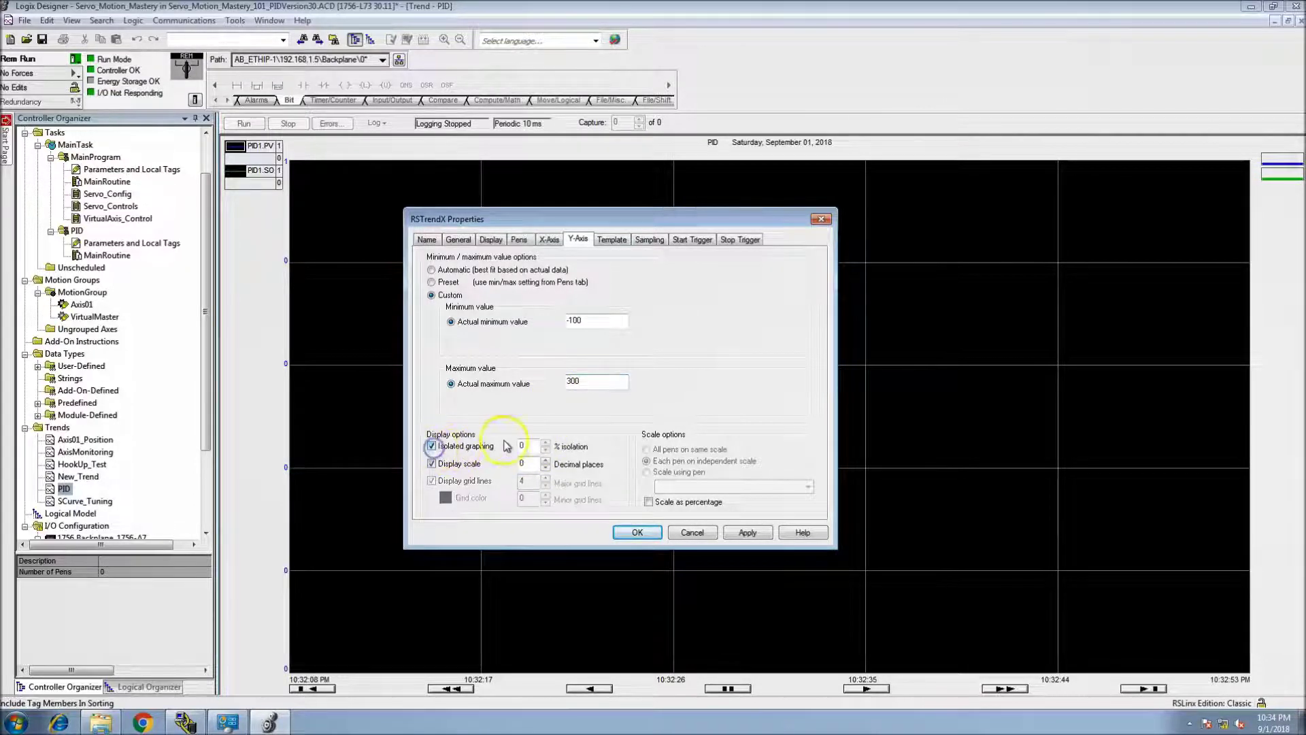
click(522, 445)
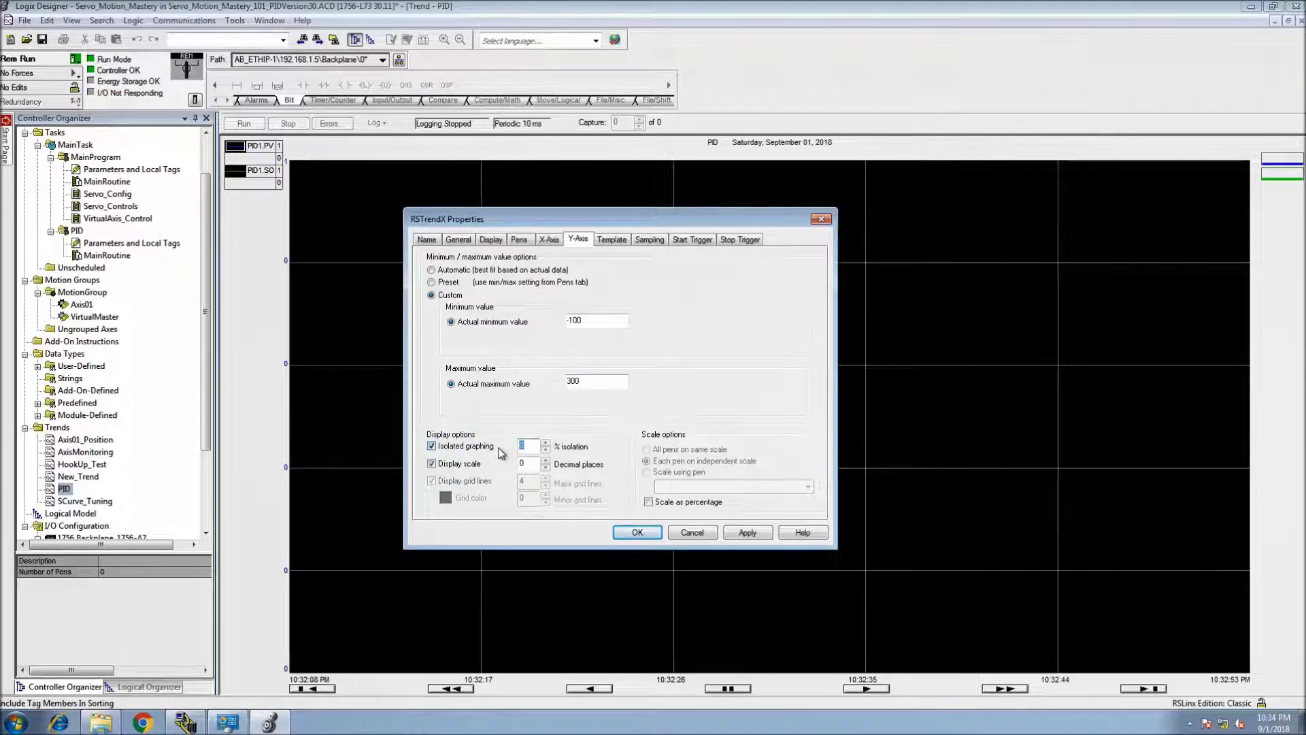
click(749, 534)
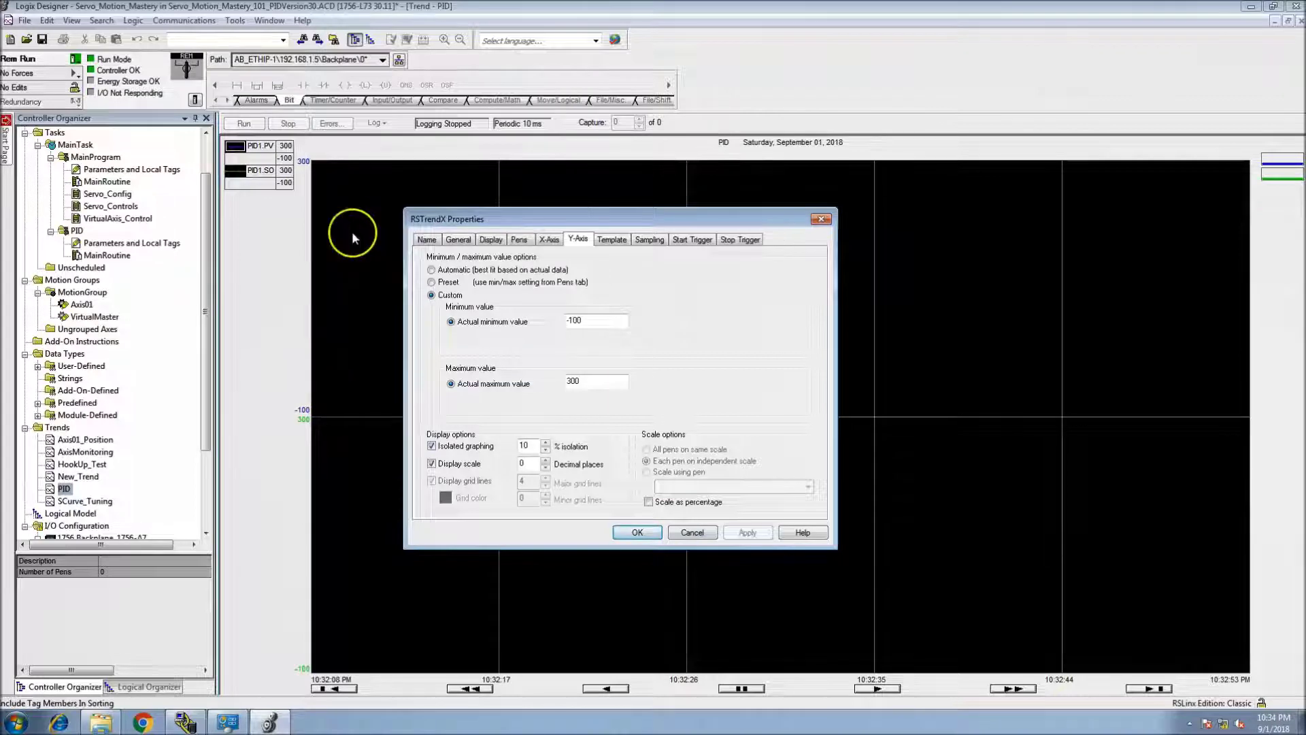
click(636, 533)
click(245, 124)
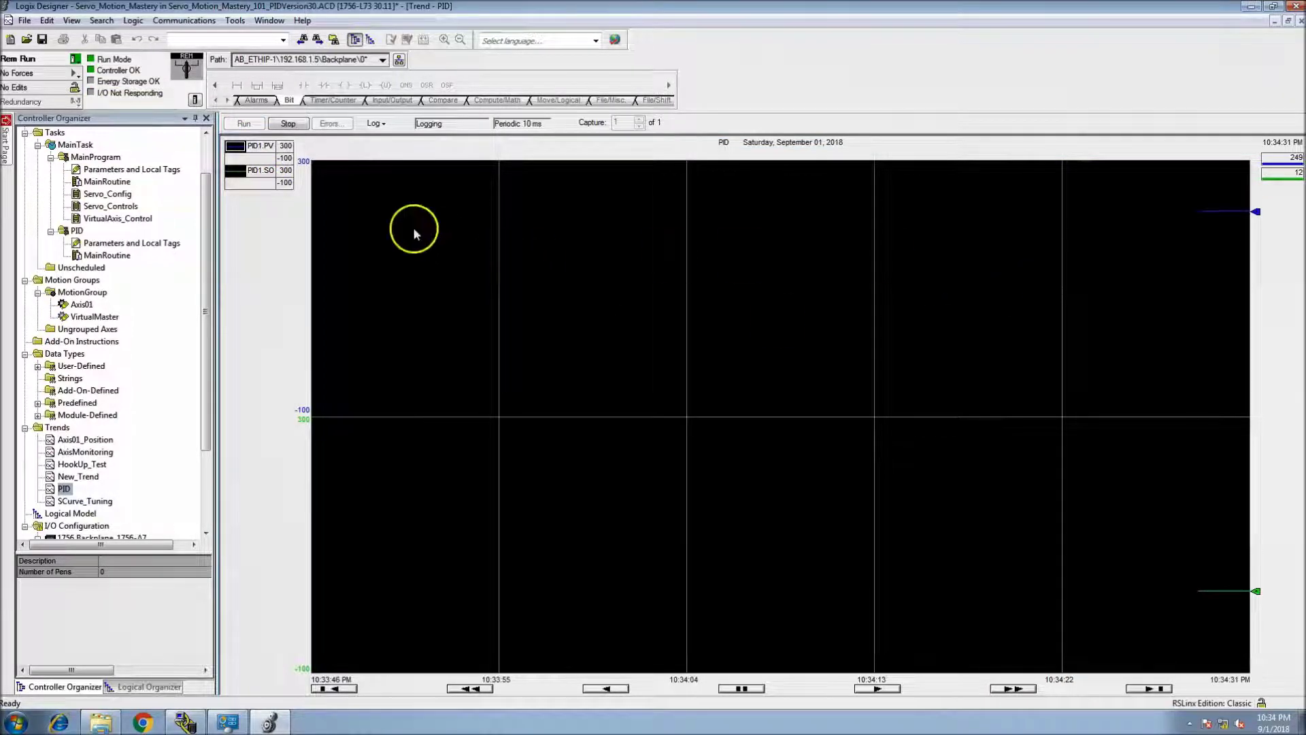
Stop the trend and open its Chart Properties to the pen tag configuration
click(253, 149)
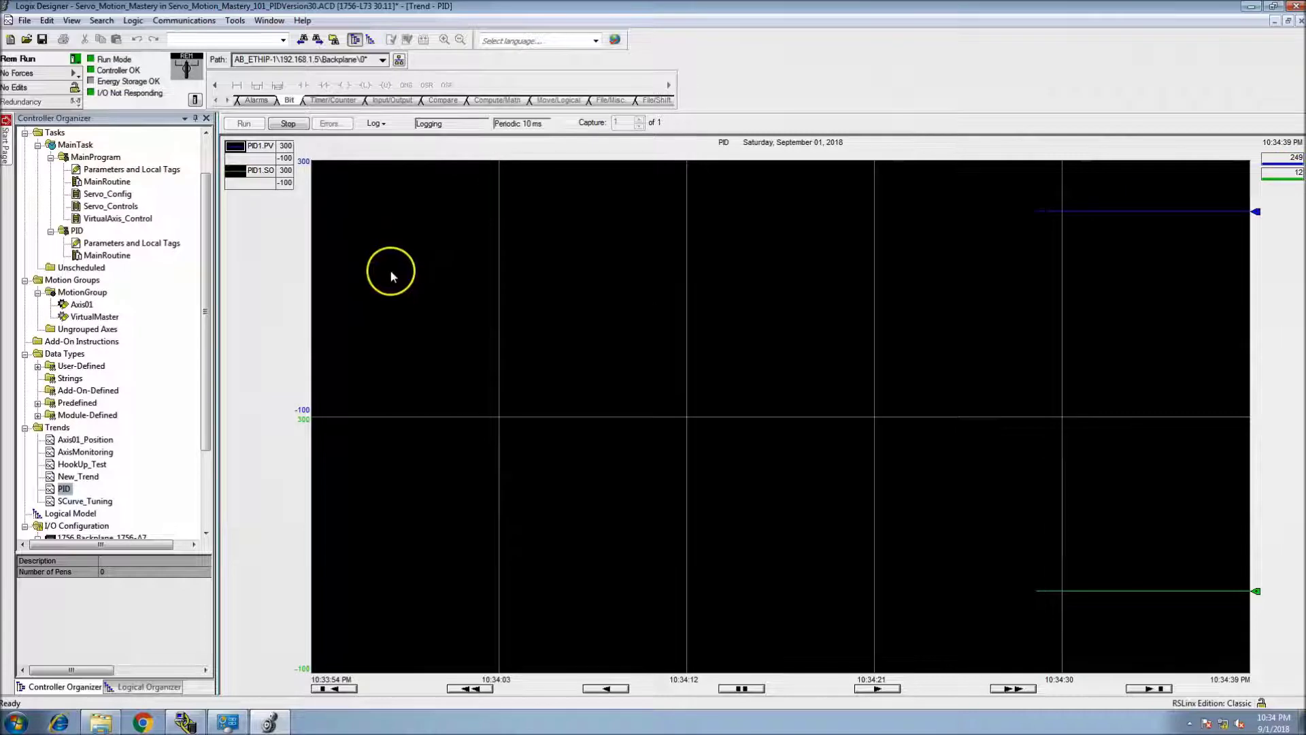
right_click(403, 311)
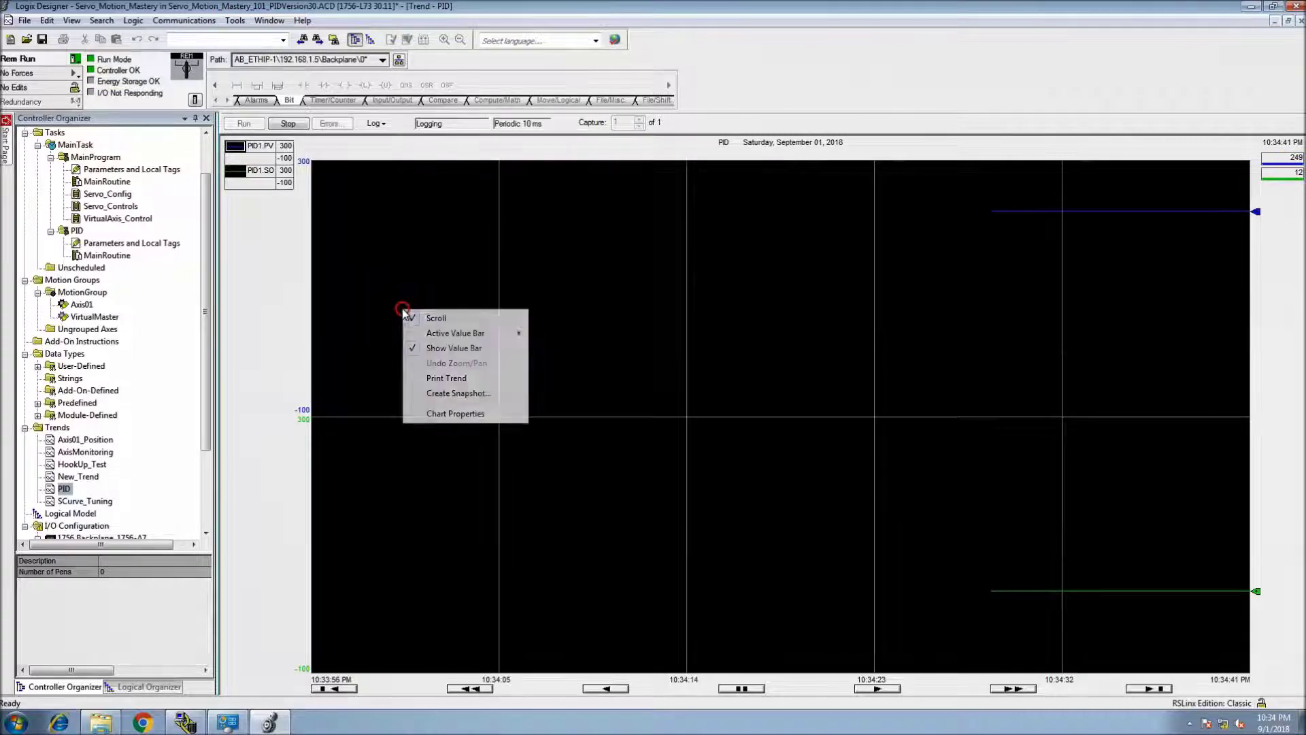
click(451, 417)
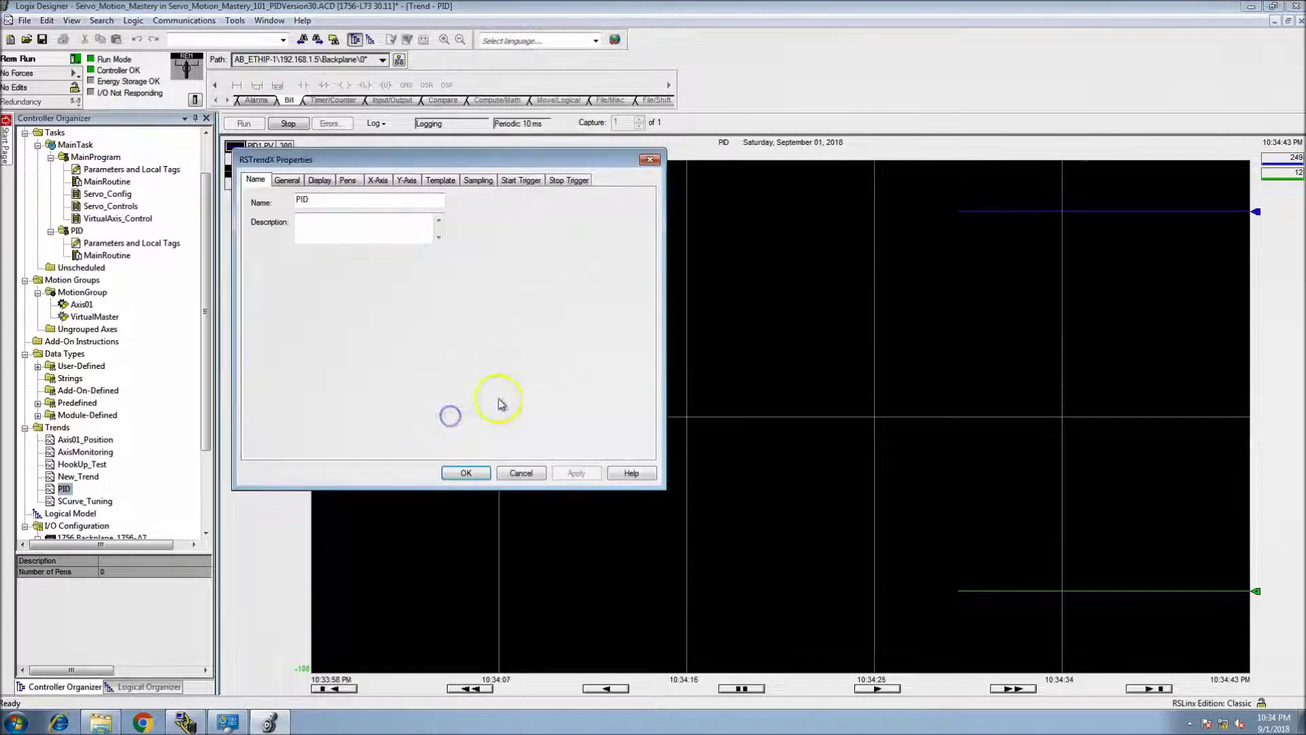
click(348, 180)
click(470, 347)
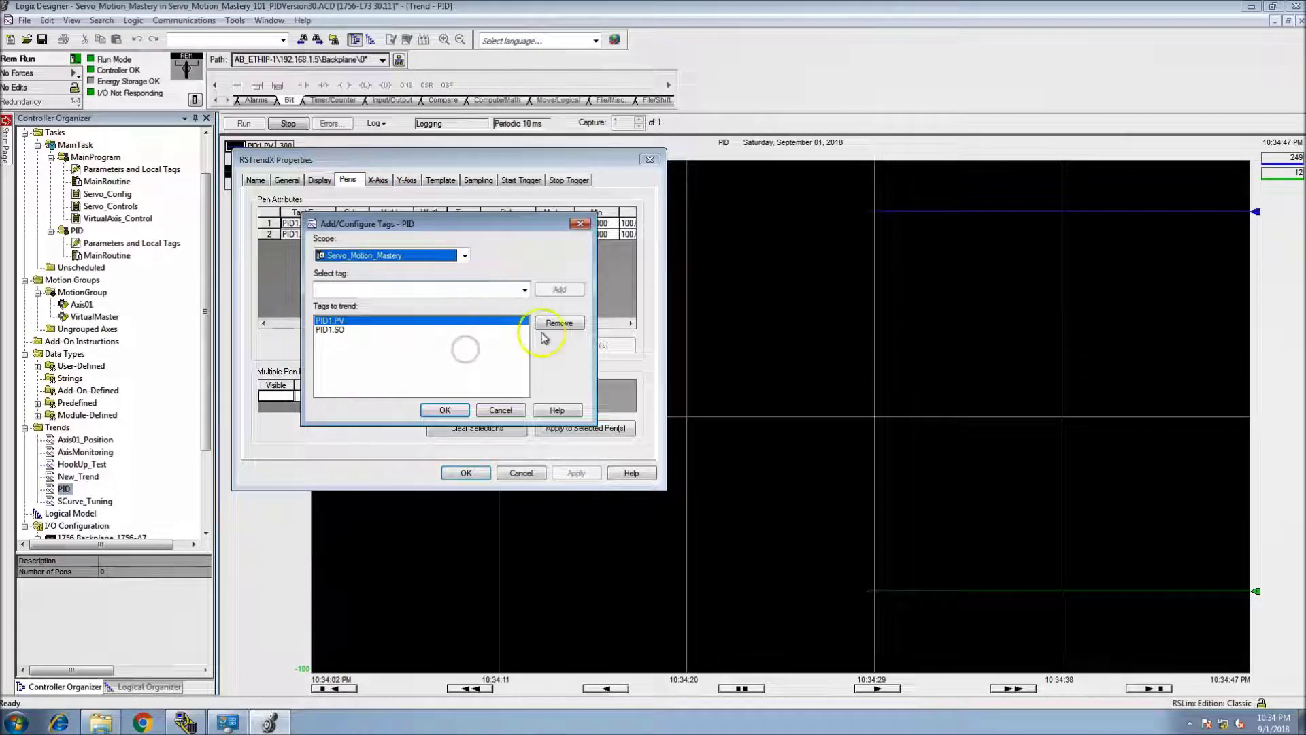
Add PID1.SP as a third tag to trend, then apply and close the properties
click(523, 291)
scroll(445, 341, down, 10)
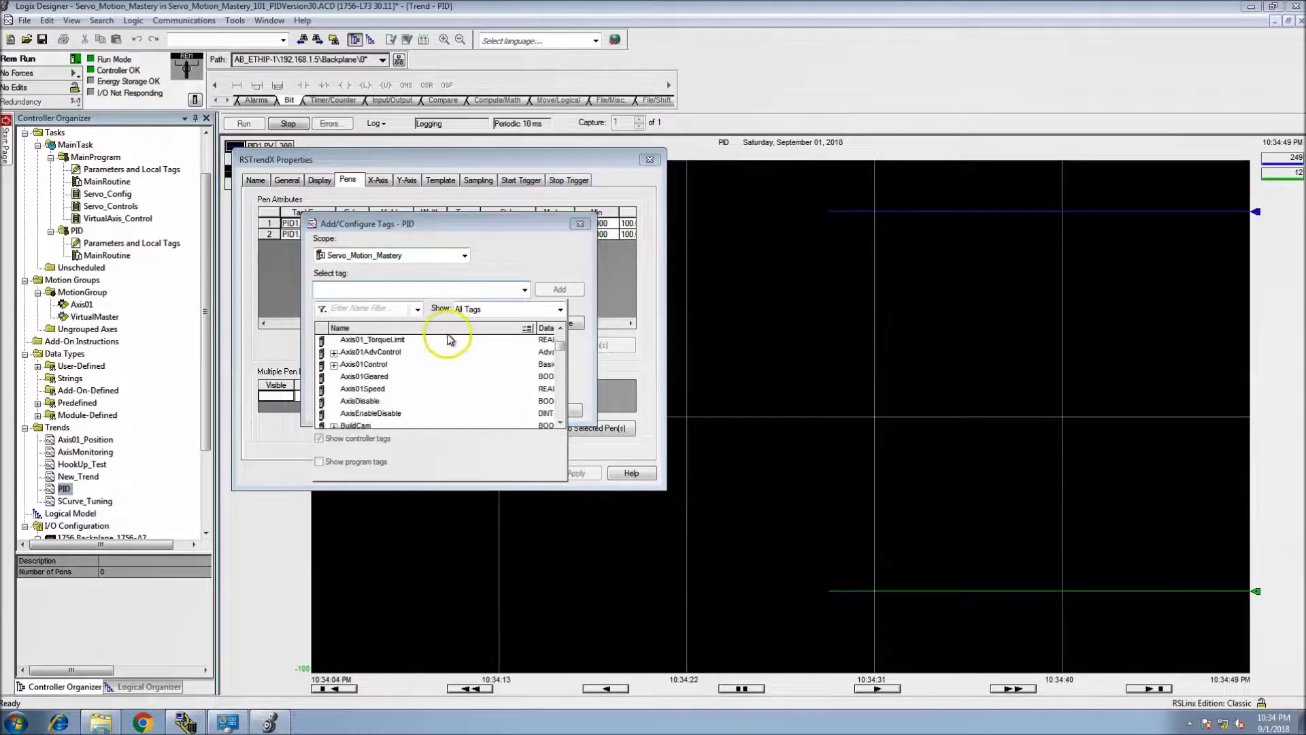
scroll(446, 342, down, 8)
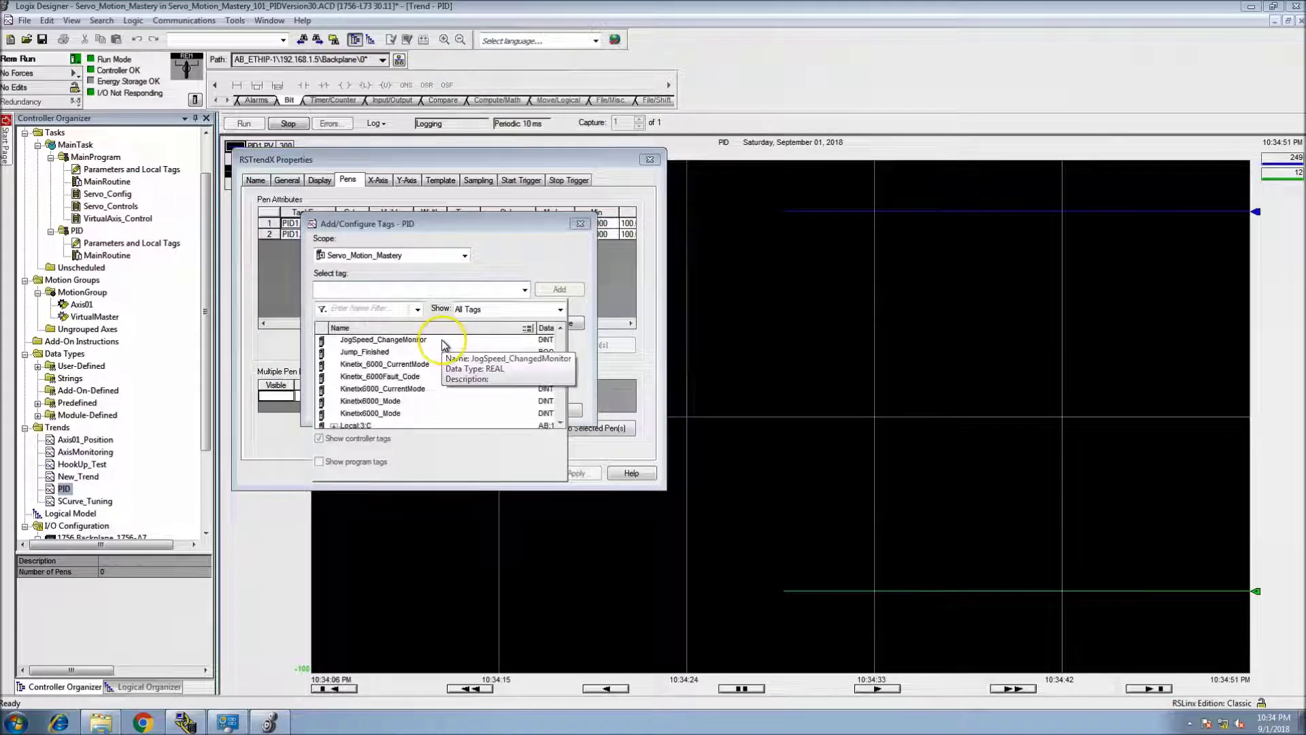
scroll(444, 344, down, 3)
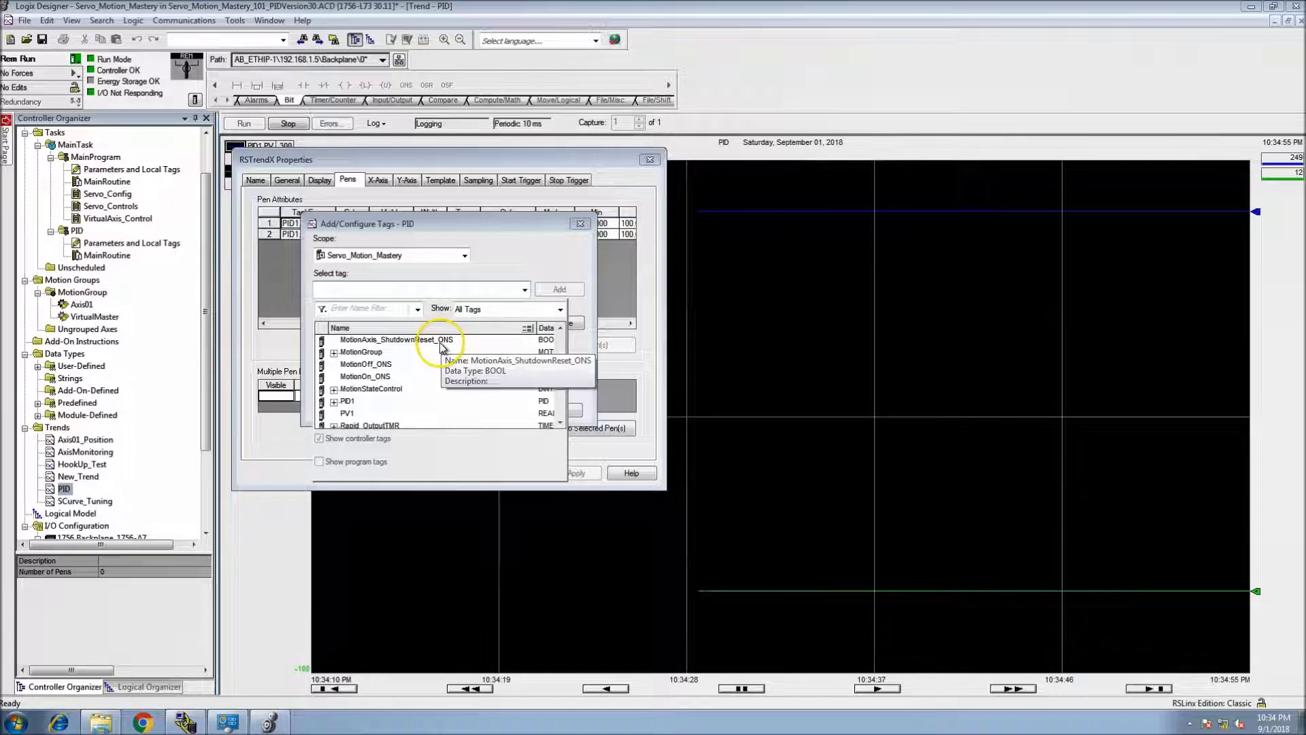
double_click(346, 402)
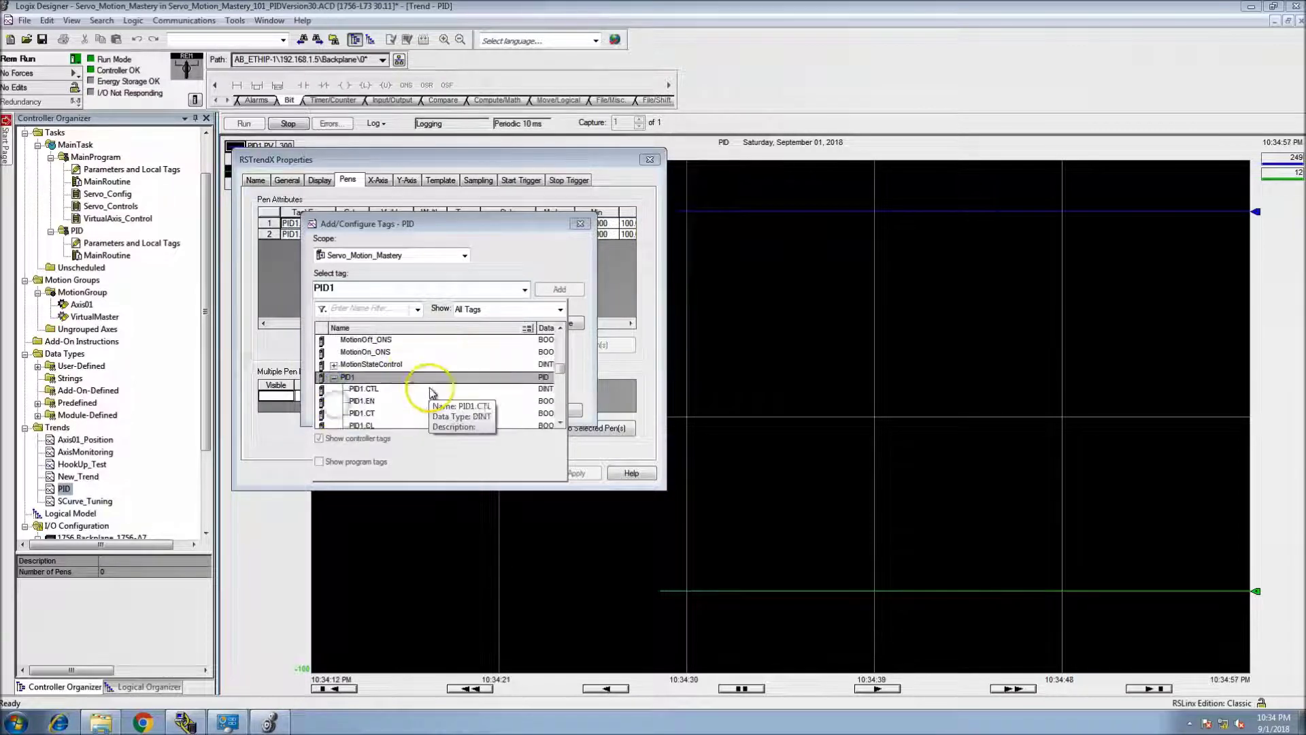
scroll(432, 391, down, 3)
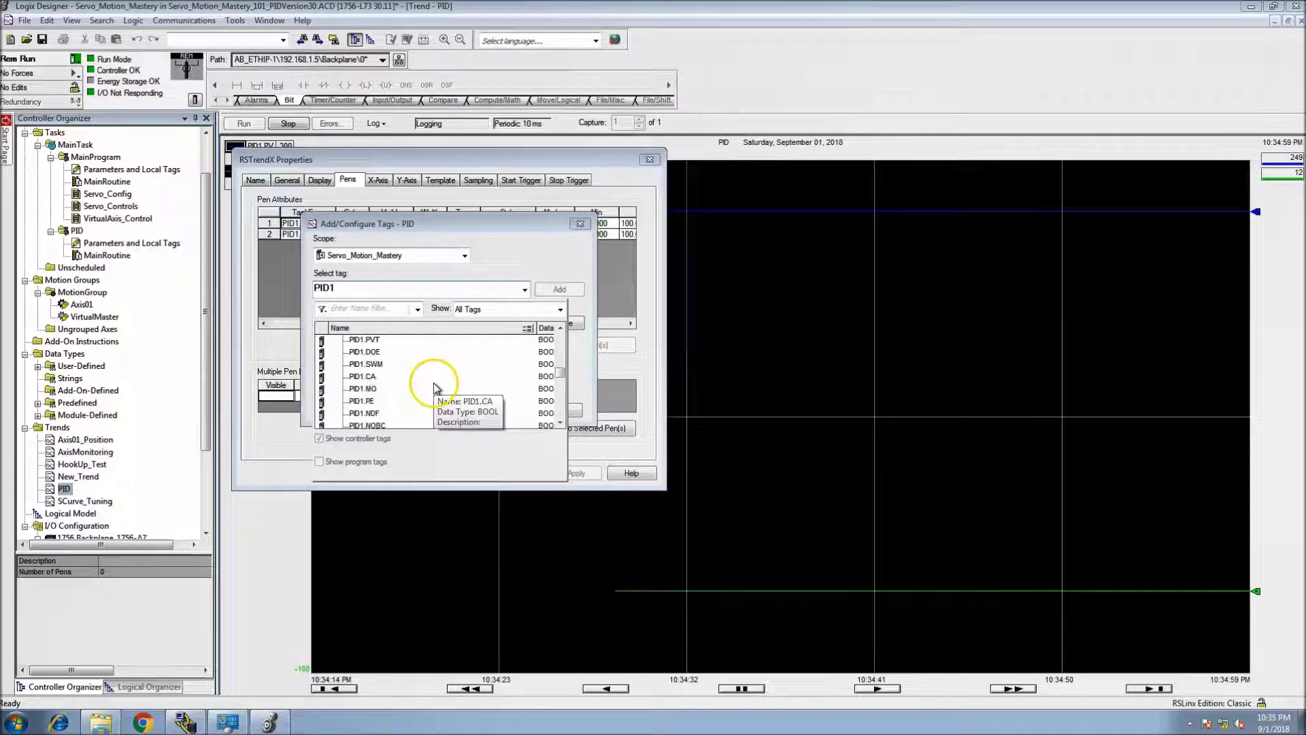
scroll(436, 388, down, 4)
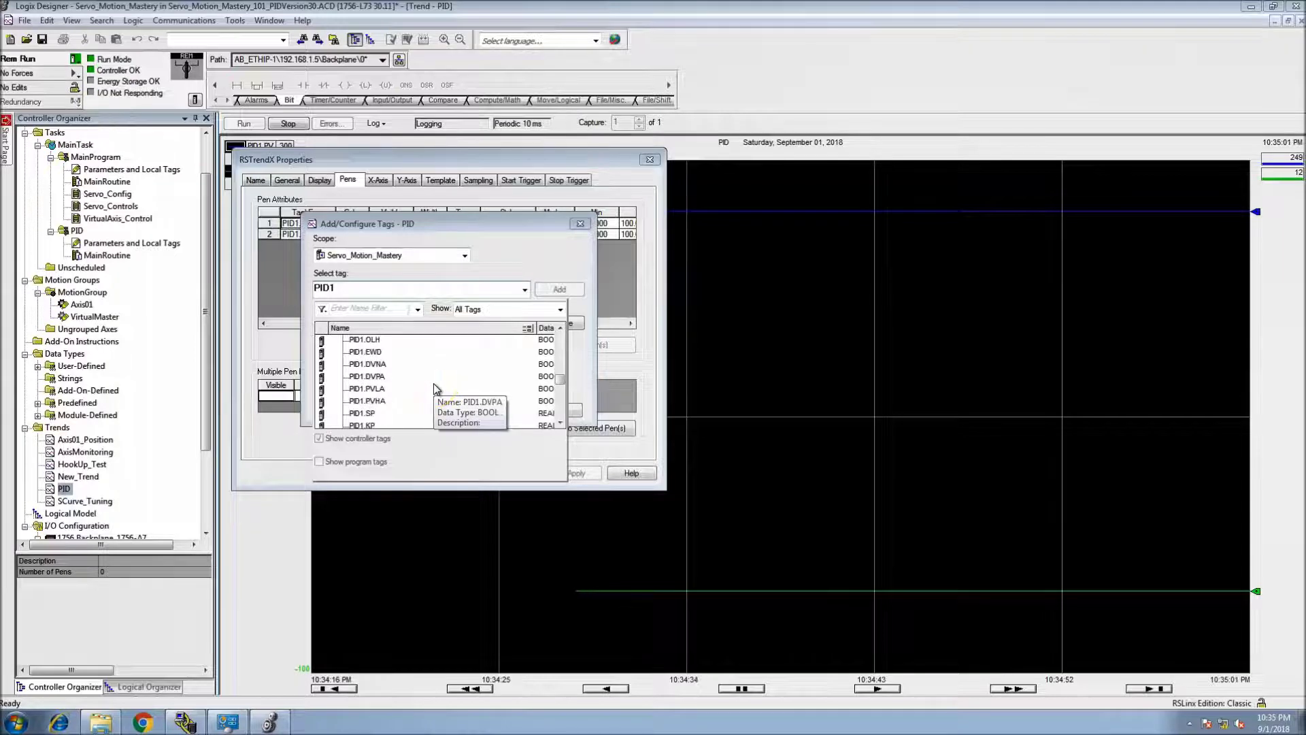
click(367, 413)
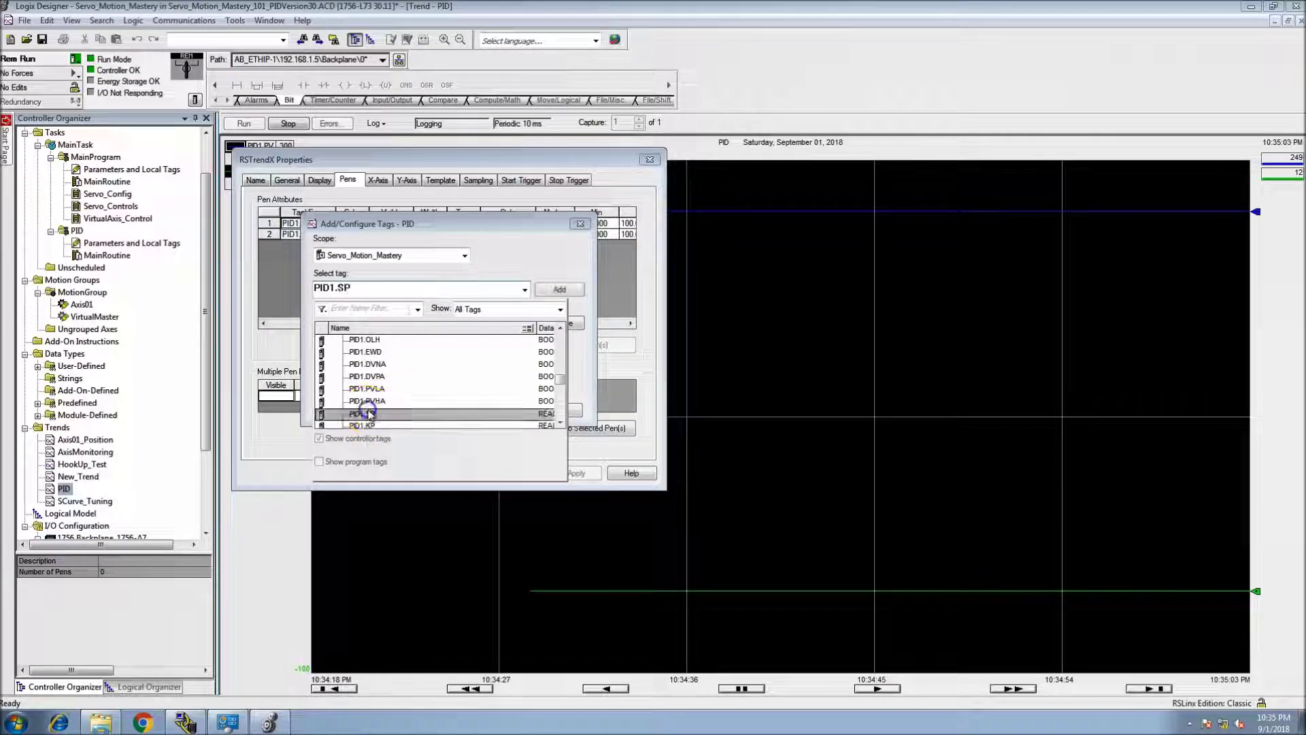
click(559, 289)
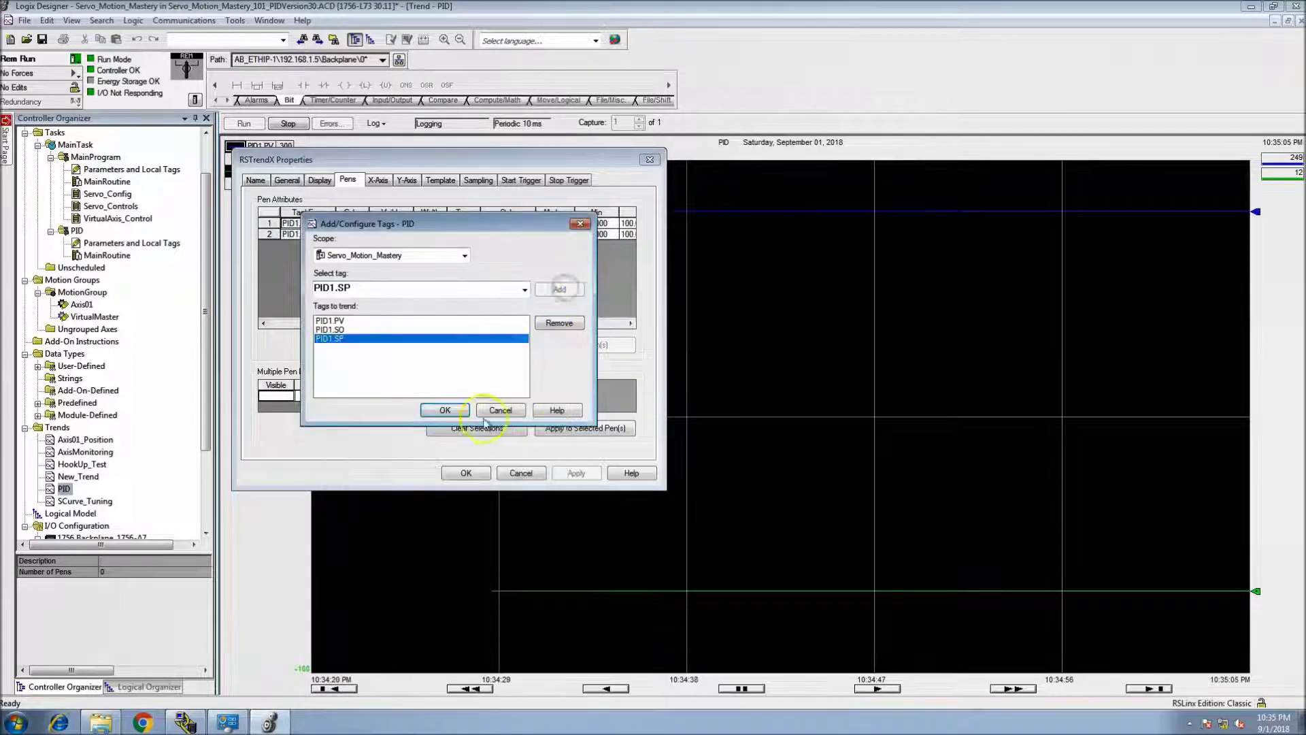
click(445, 410)
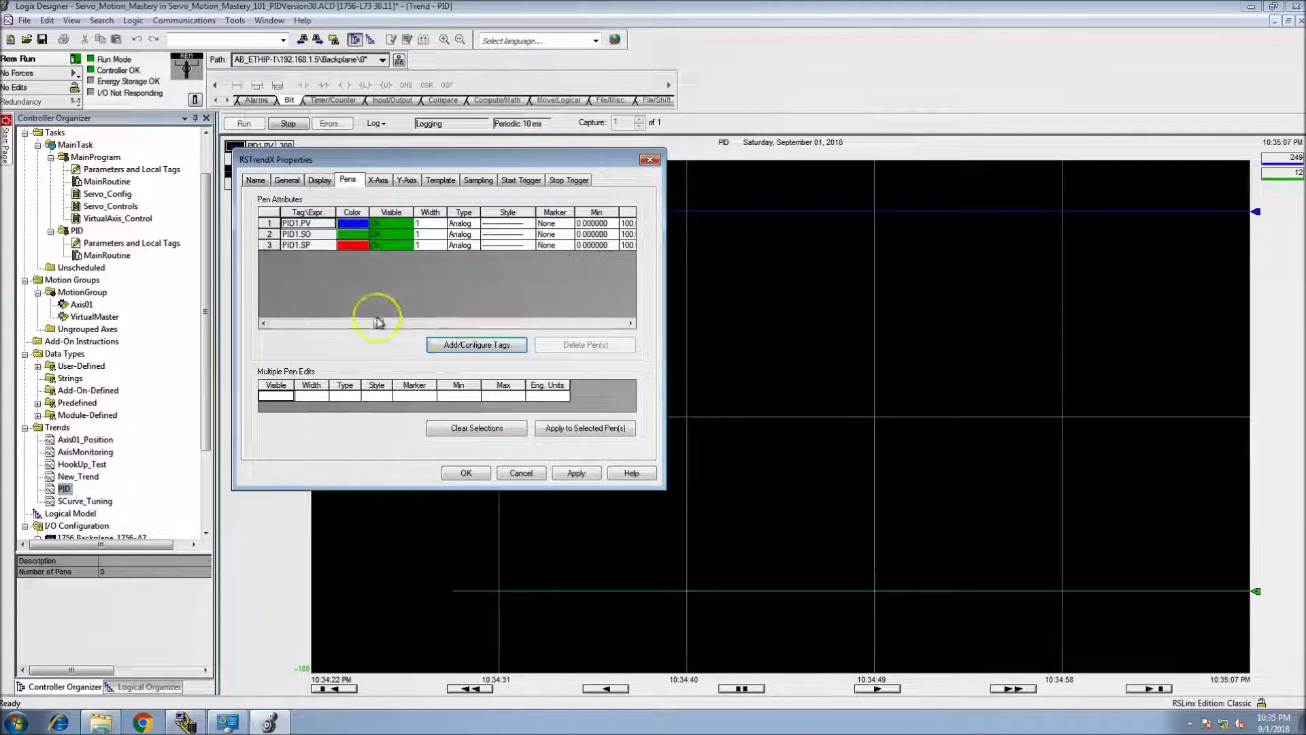
click(568, 472)
click(466, 473)
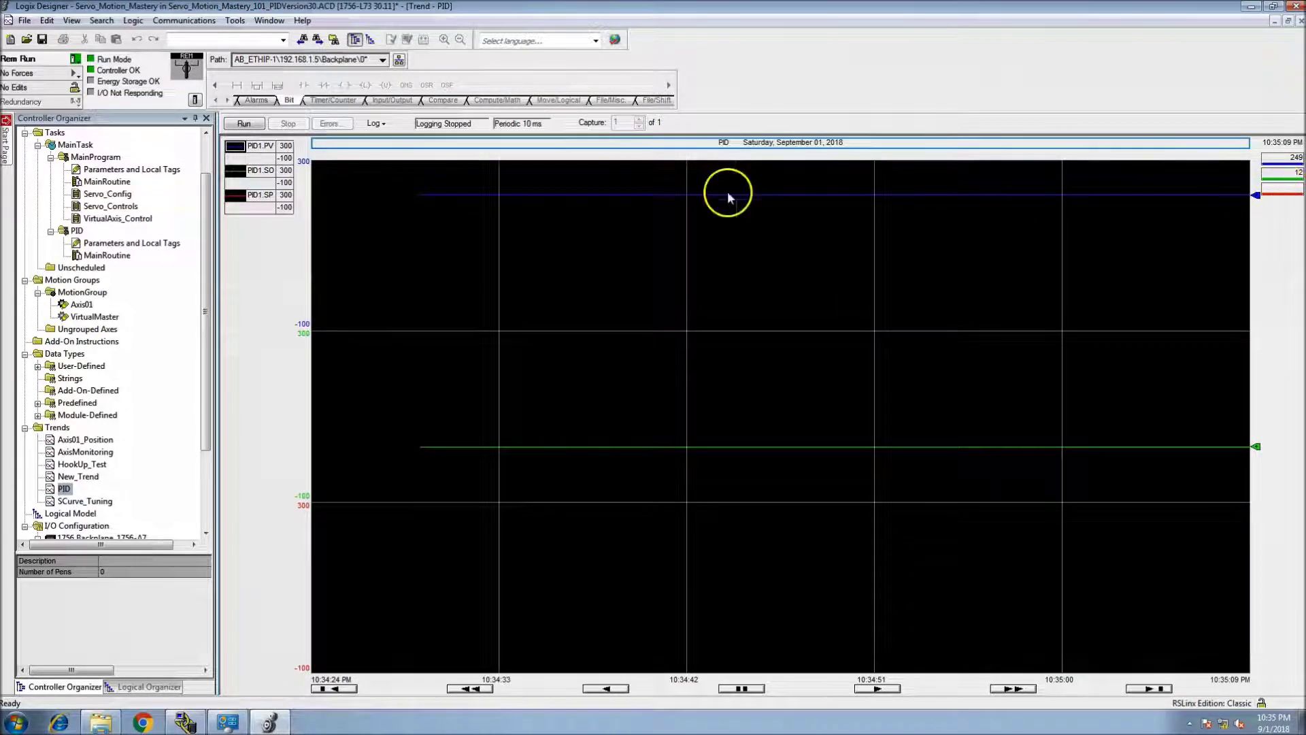
click(243, 123)
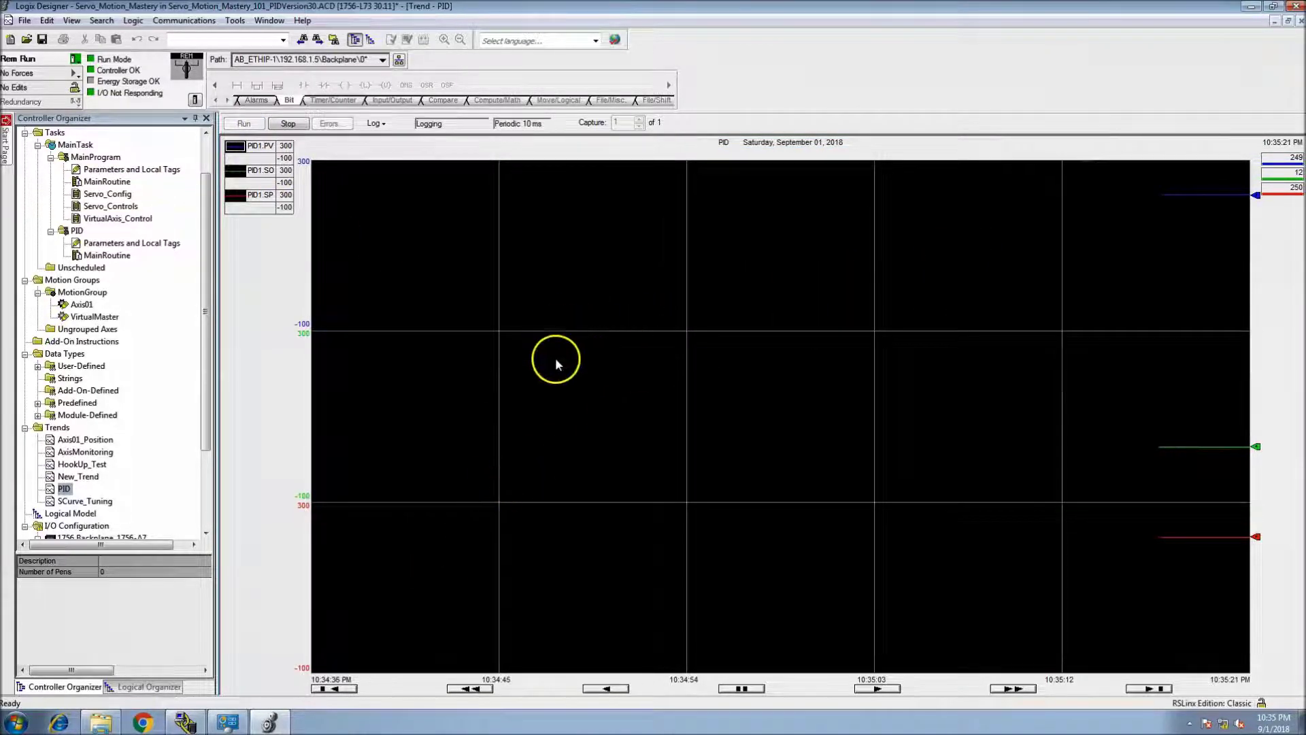
right_click(428, 382)
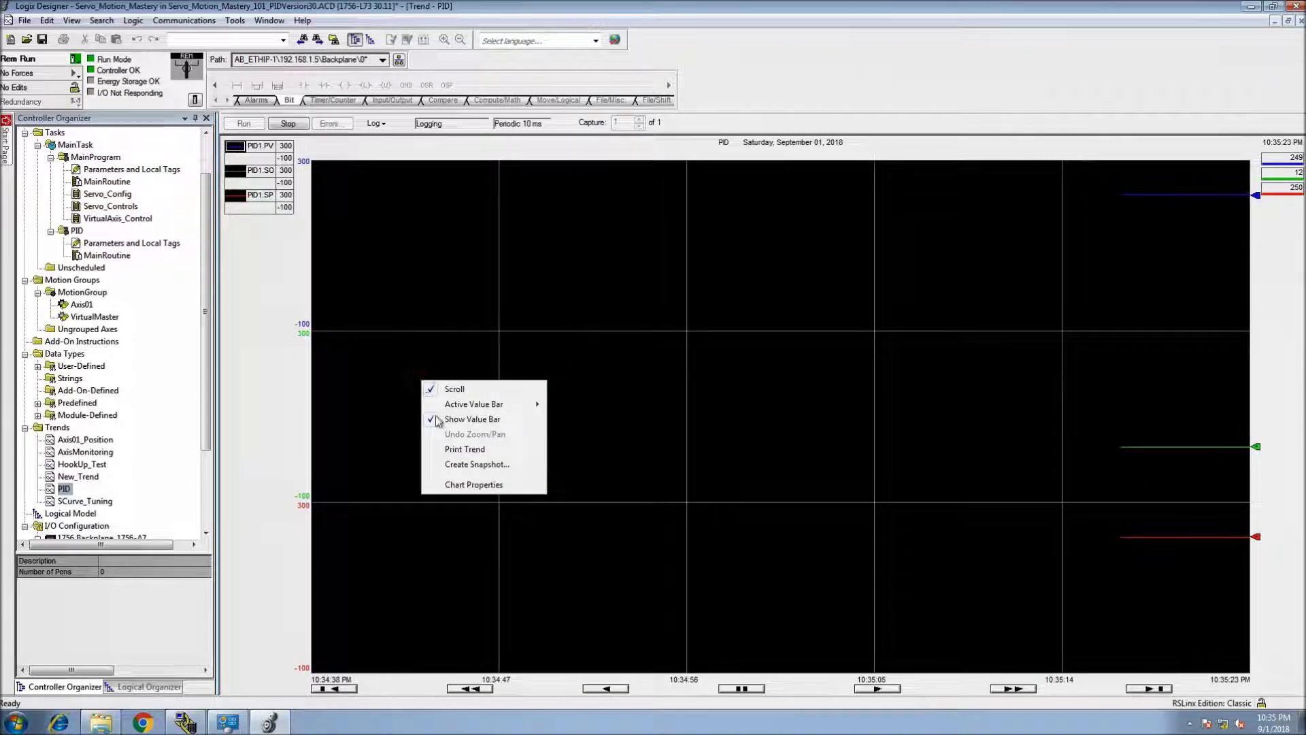
click(239, 548)
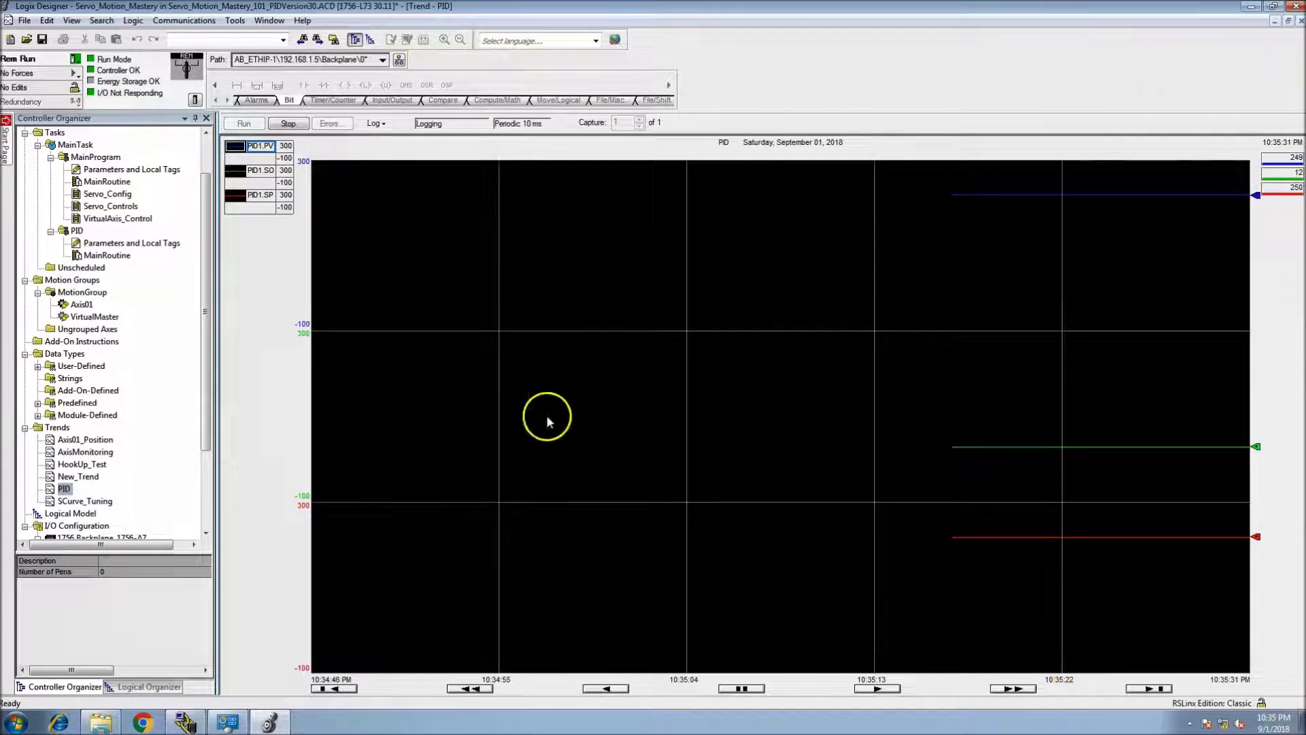
Turn off isolated graphing on the Y-axis so all three pens share one scale
right_click(474, 374)
click(507, 477)
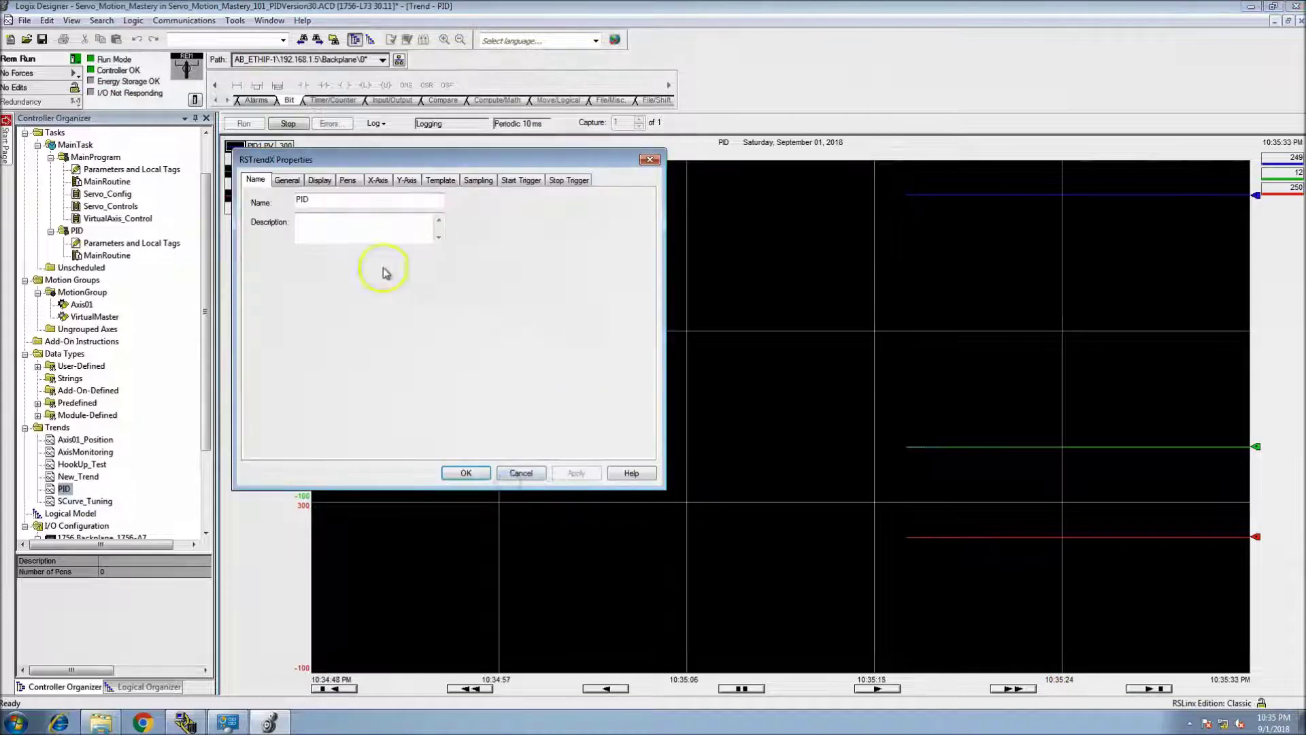
click(407, 181)
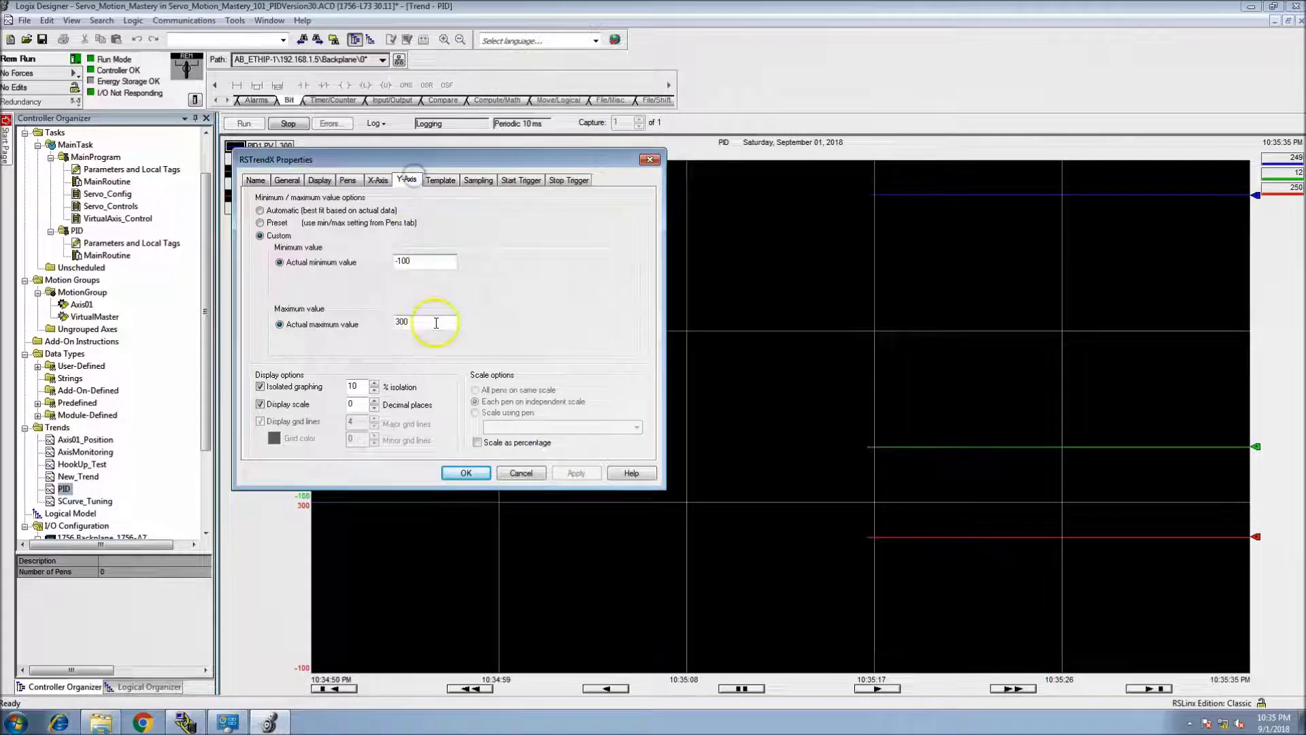
click(260, 387)
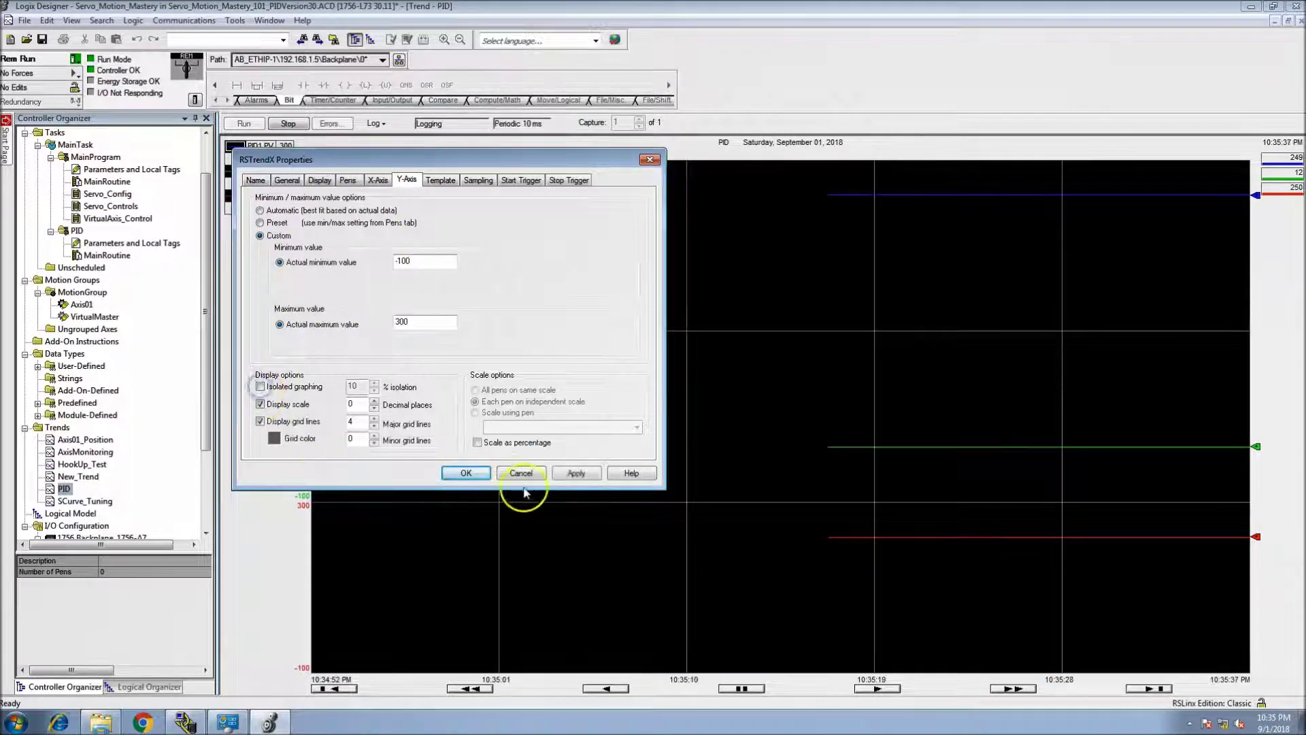
click(573, 473)
click(466, 474)
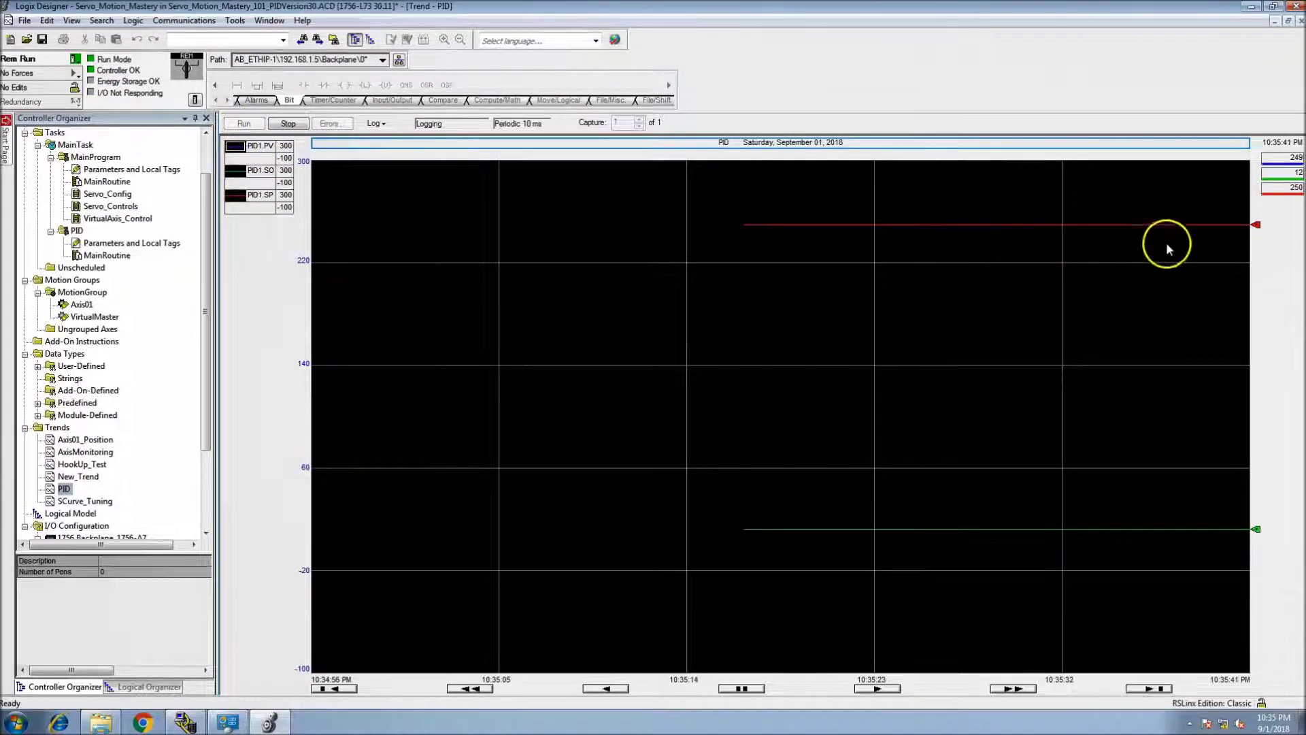
Open the PID MainRoutine and toggle the Manual_Req bit on rung 7 on, then off
double_click(95, 255)
scroll(313, 431, down, 10)
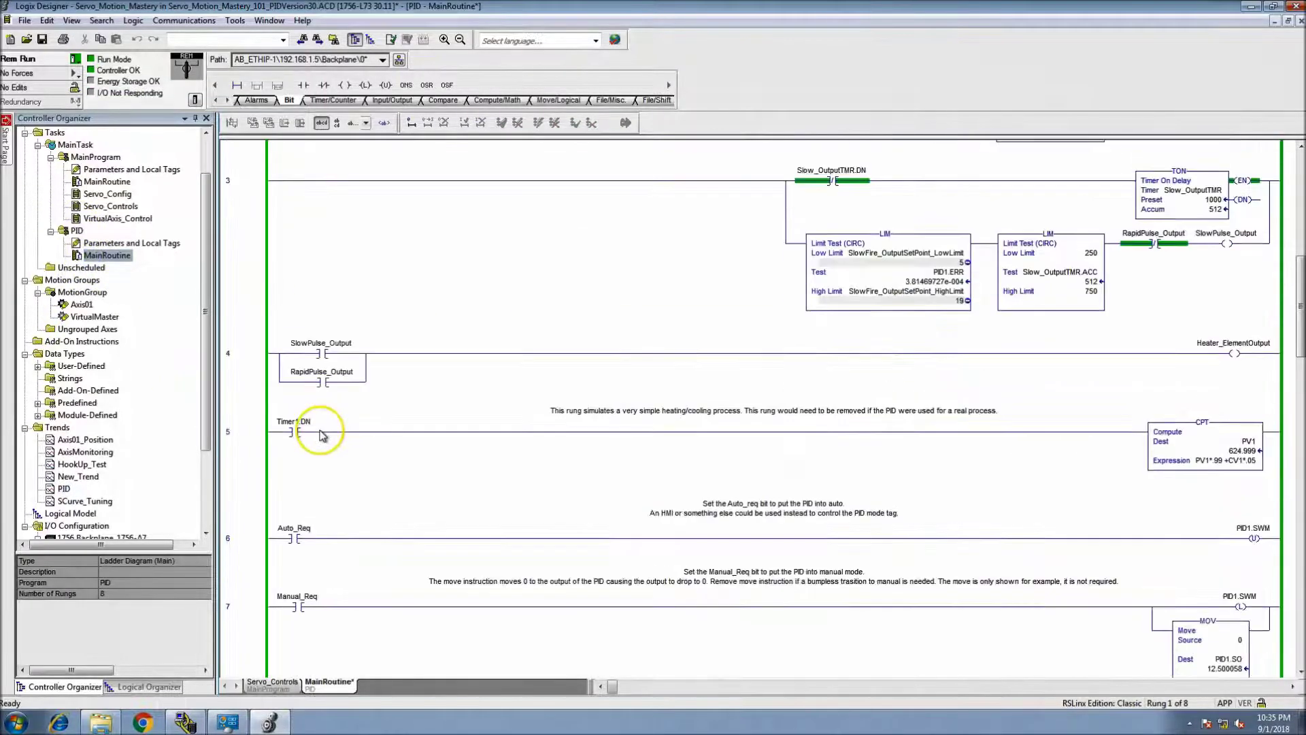
click(291, 521)
right_click(291, 521)
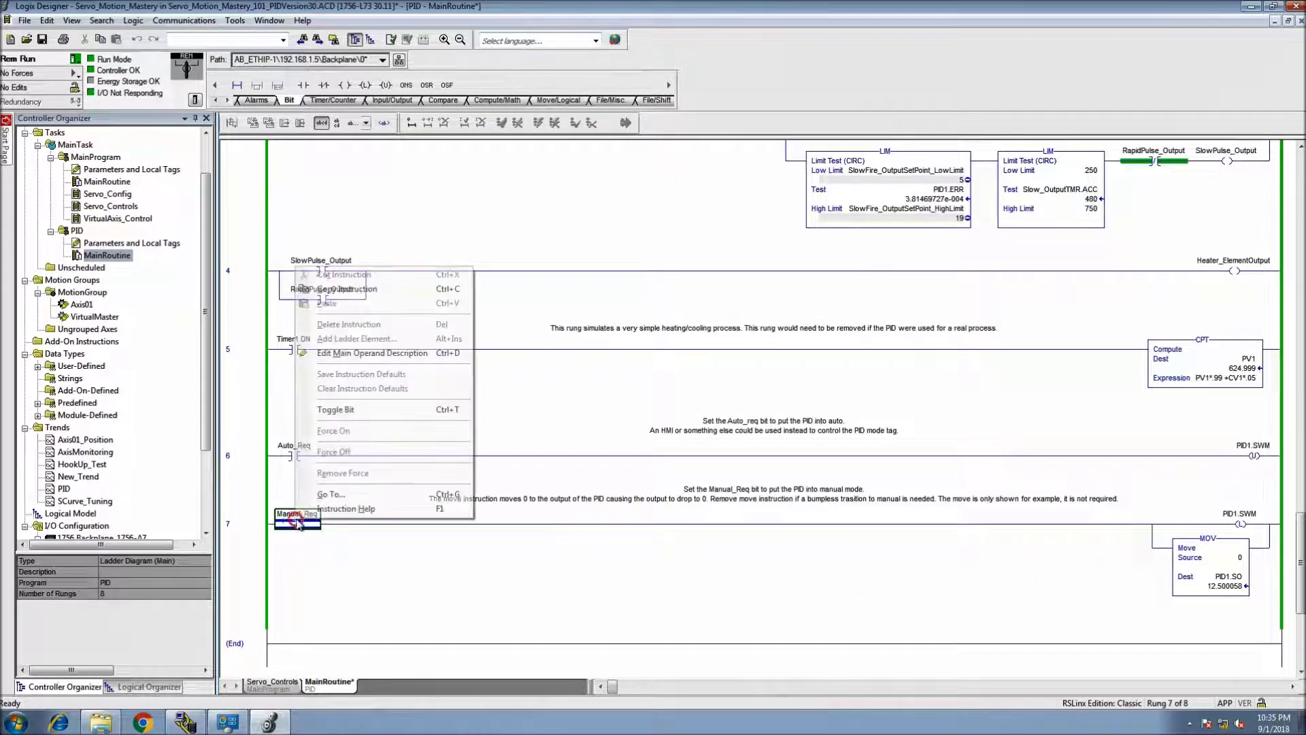
click(348, 409)
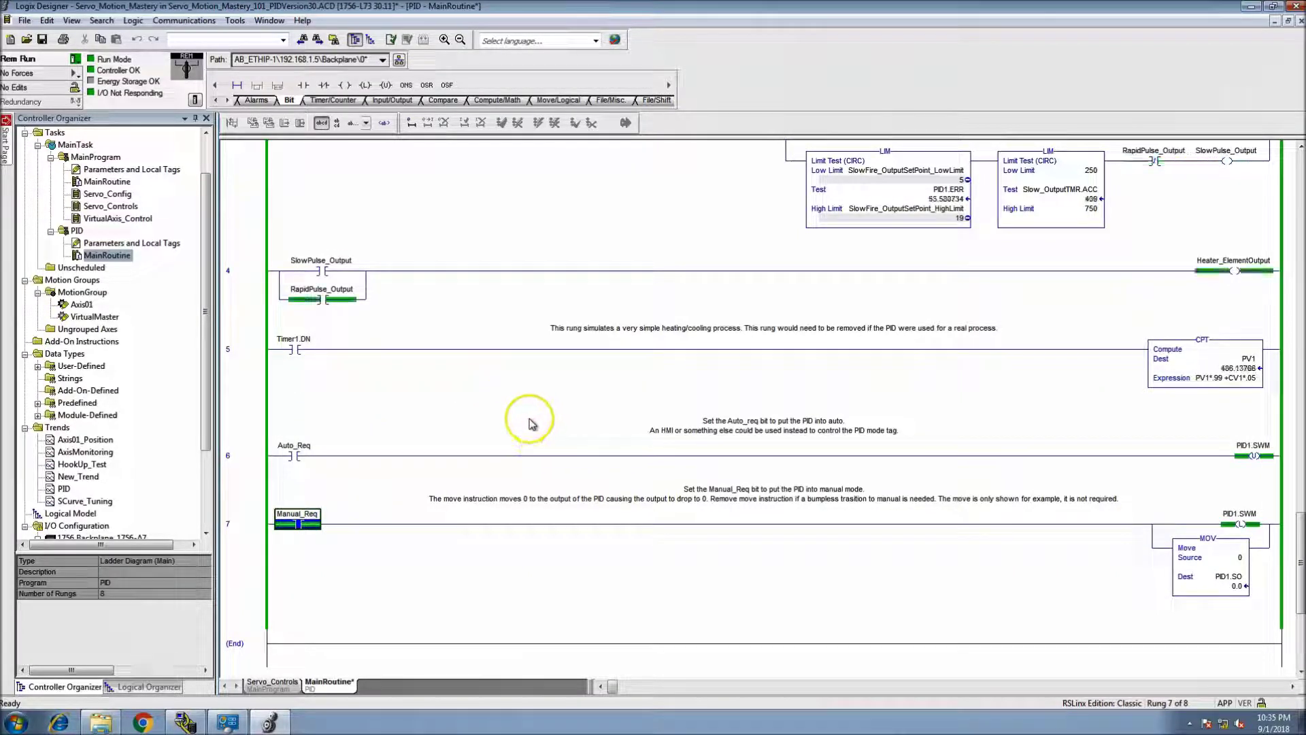
right_click(296, 523)
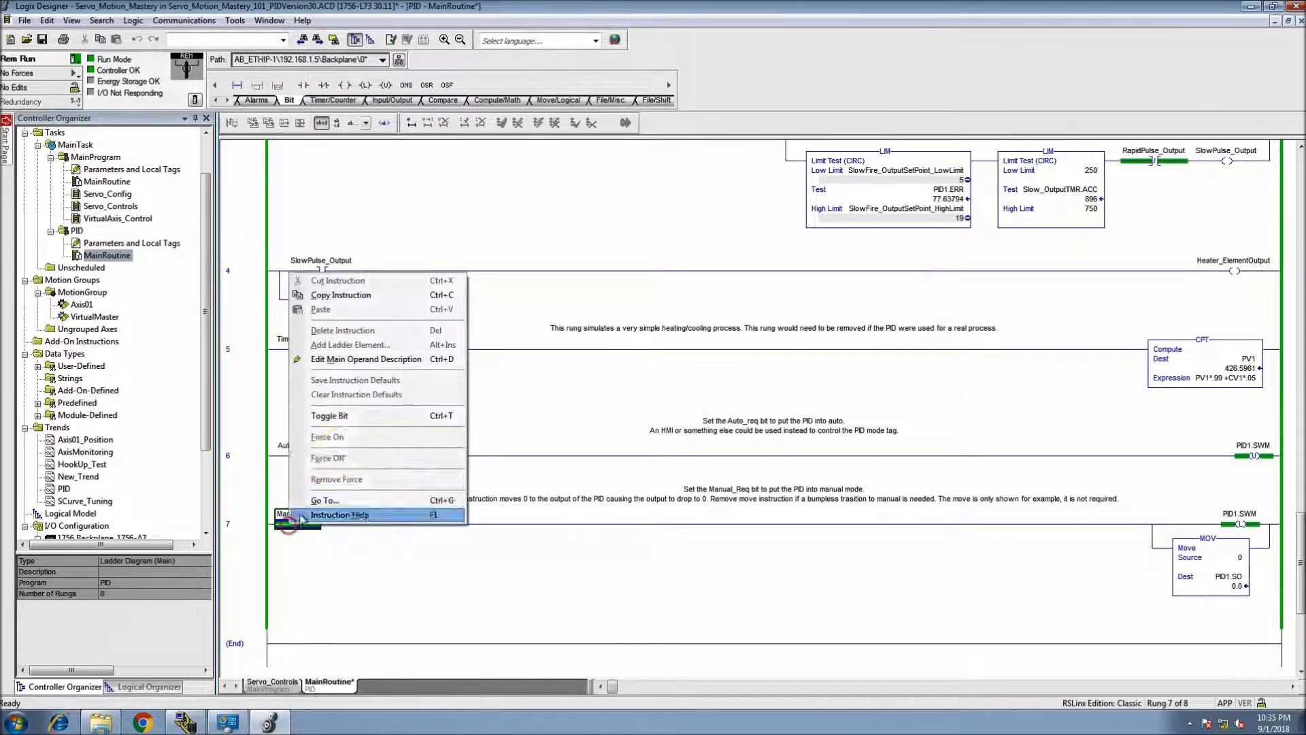
click(350, 415)
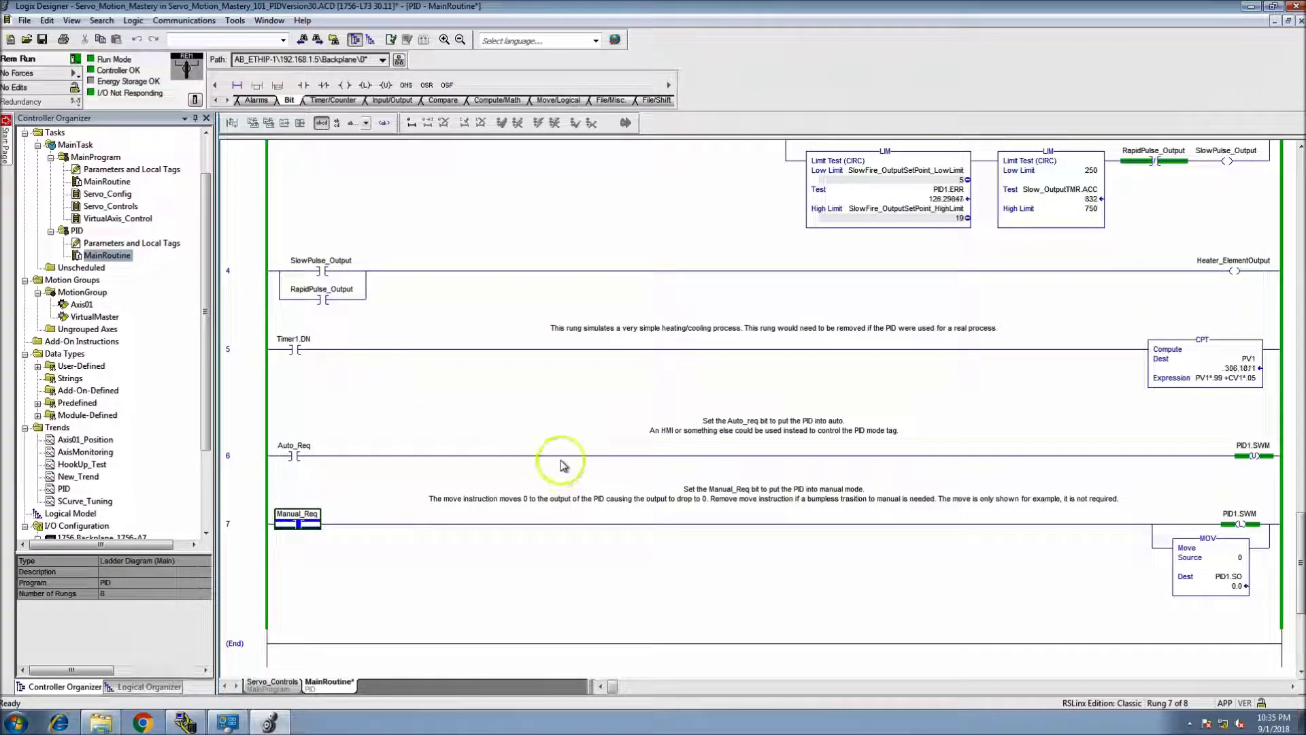
scroll(665, 400, up, 10)
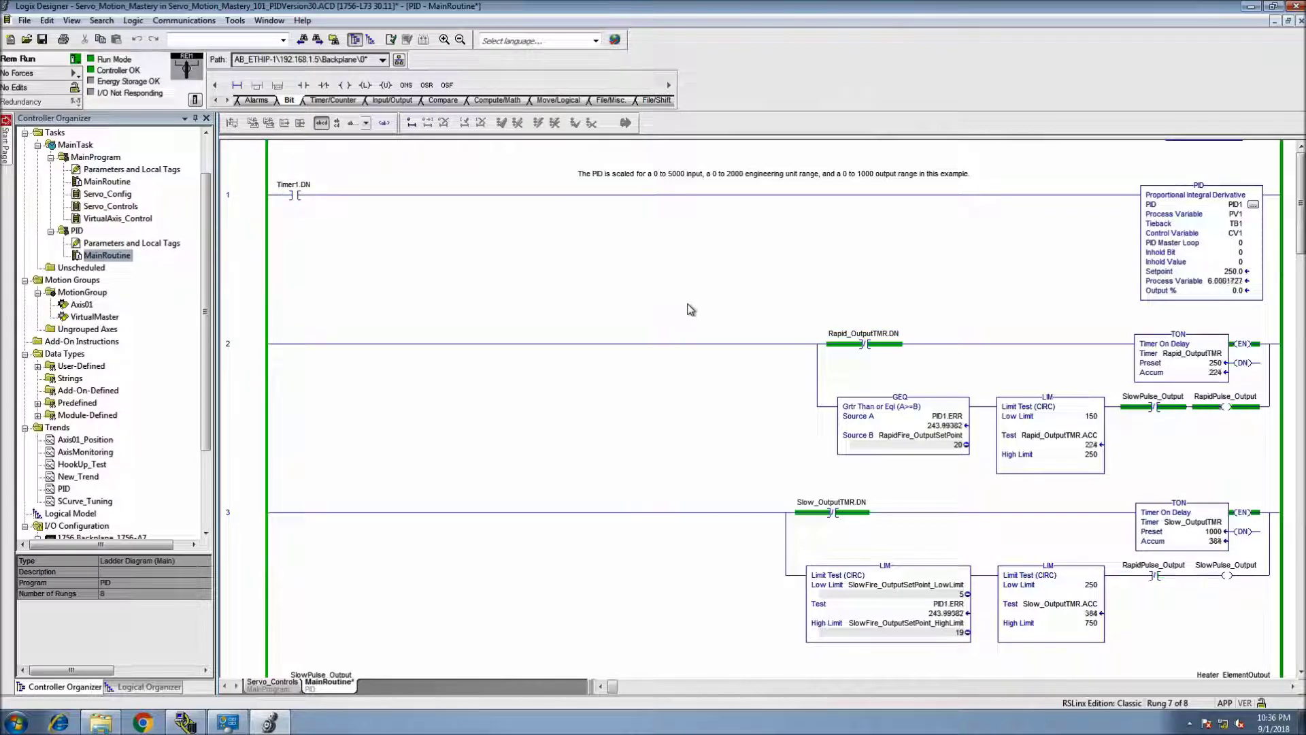
scroll(698, 306, down, 5)
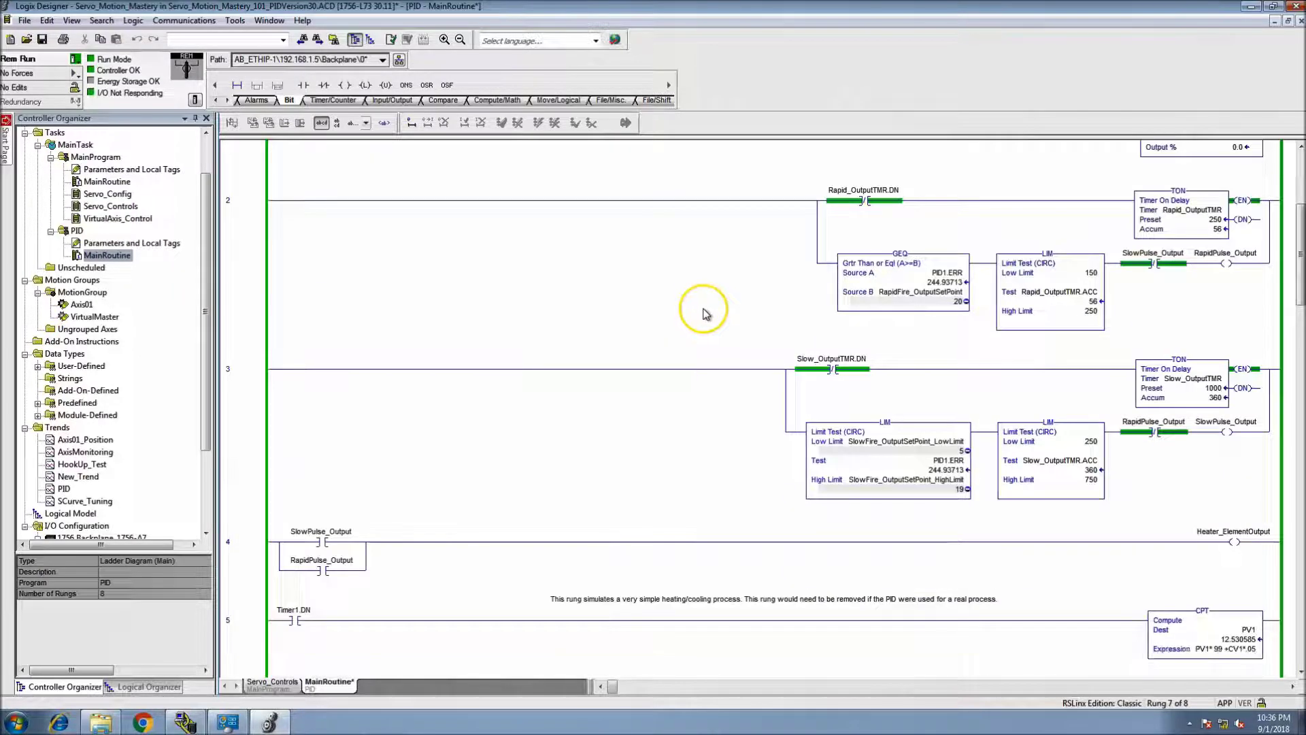
scroll(701, 307, up, 6)
click(1218, 272)
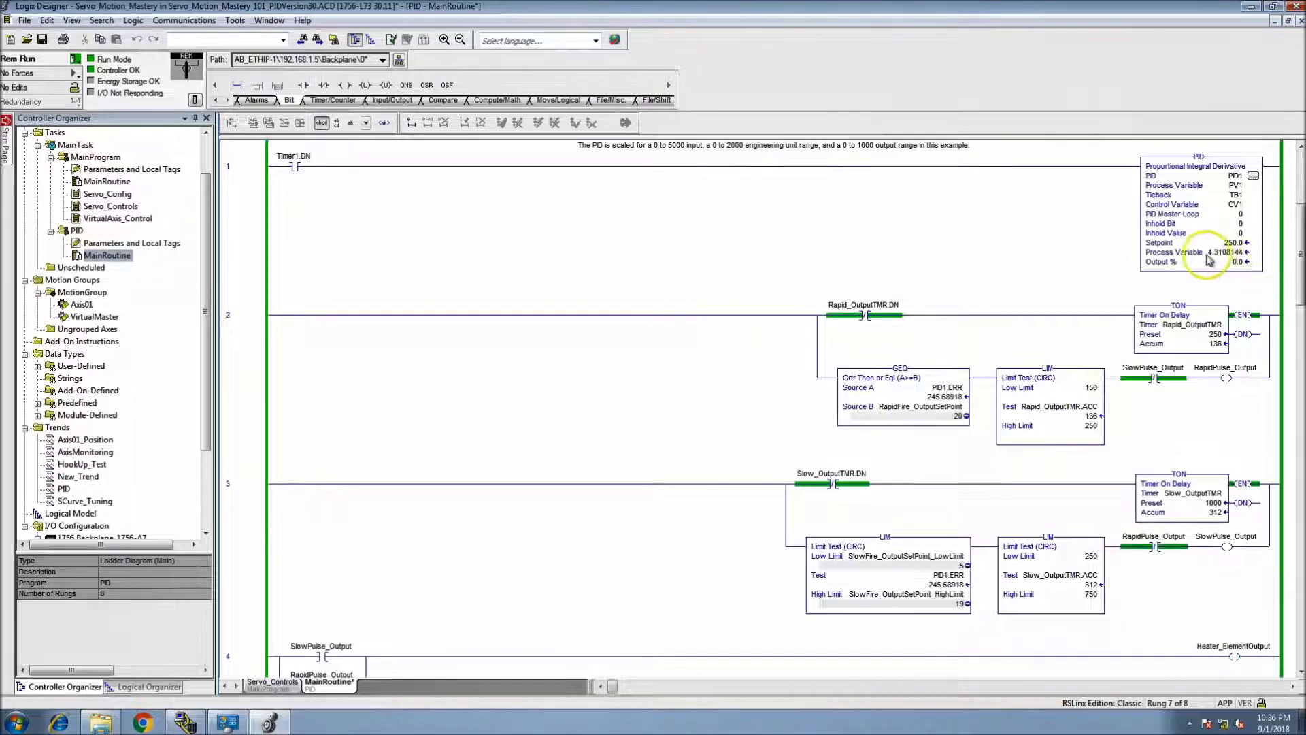
double_click(63, 489)
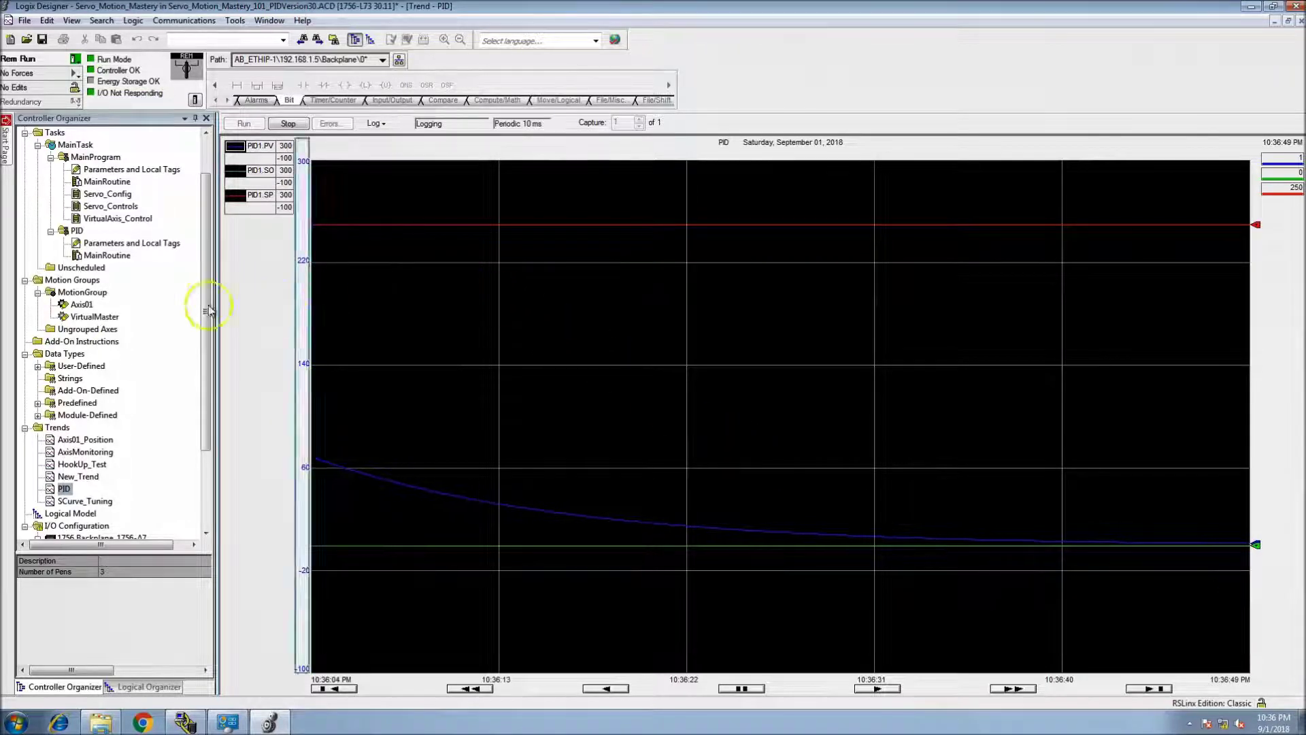
double_click(109, 256)
Toggle Auto_Req on rung 6 on and off, then watch the PID trend as PV reaches 250
scroll(294, 456, down, 10)
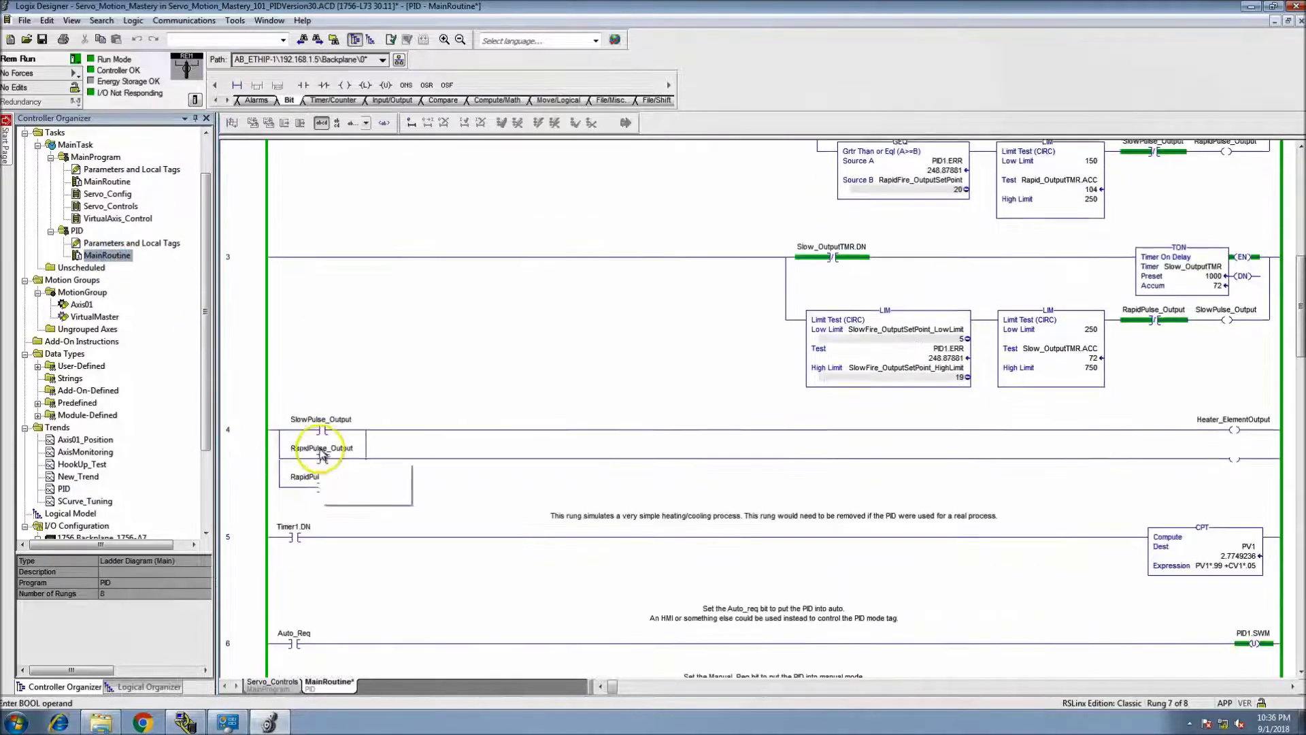
right_click(305, 475)
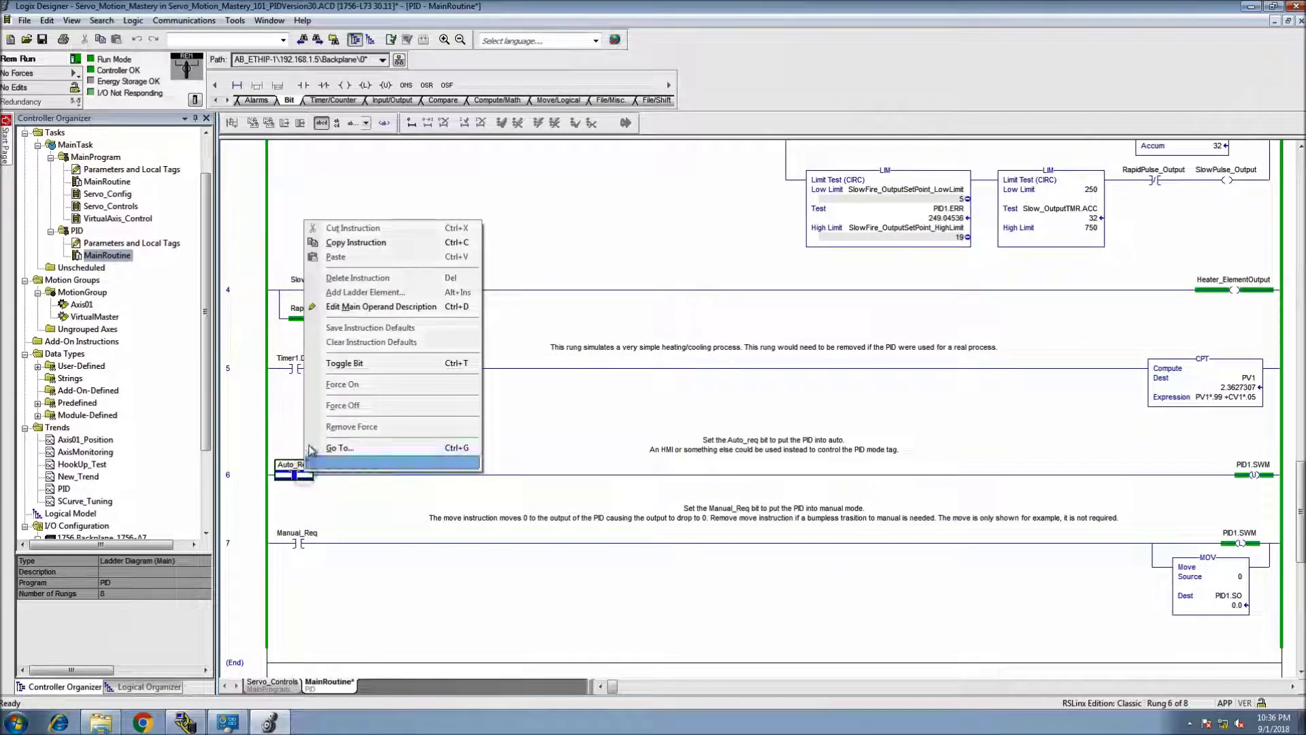
click(335, 364)
right_click(297, 479)
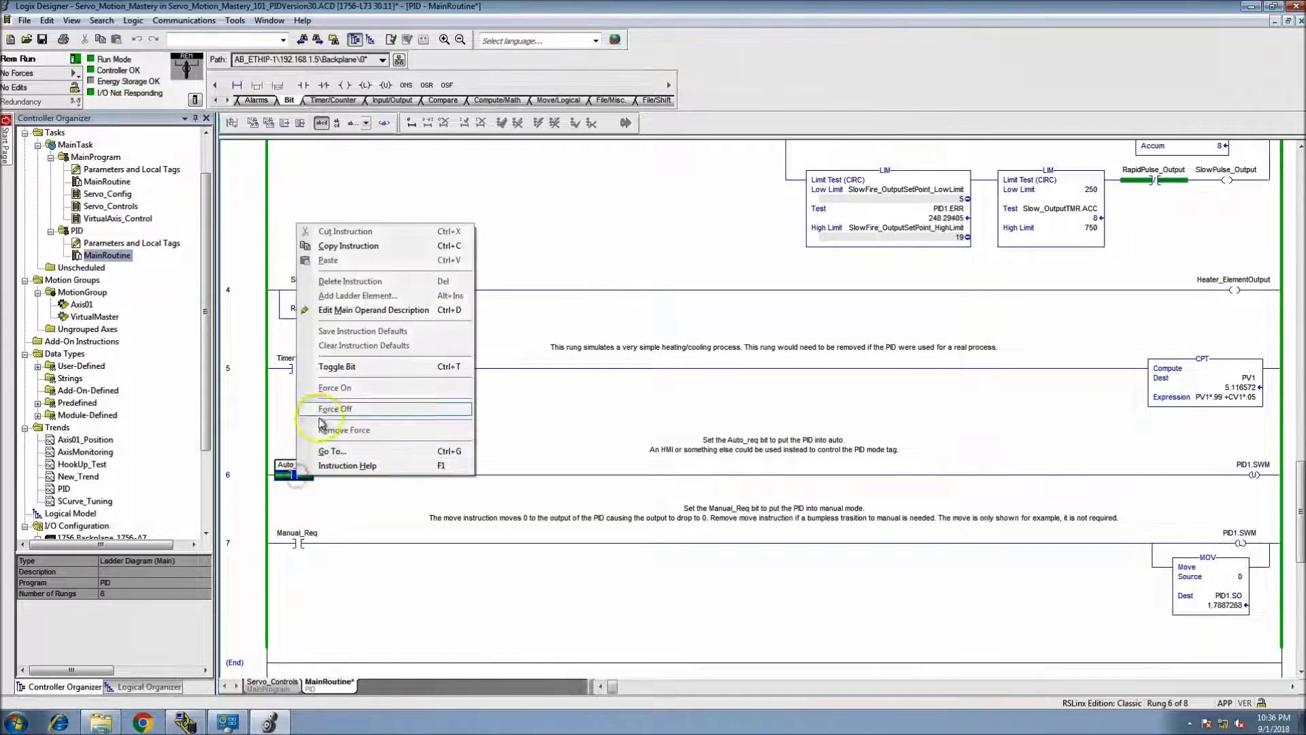
click(337, 368)
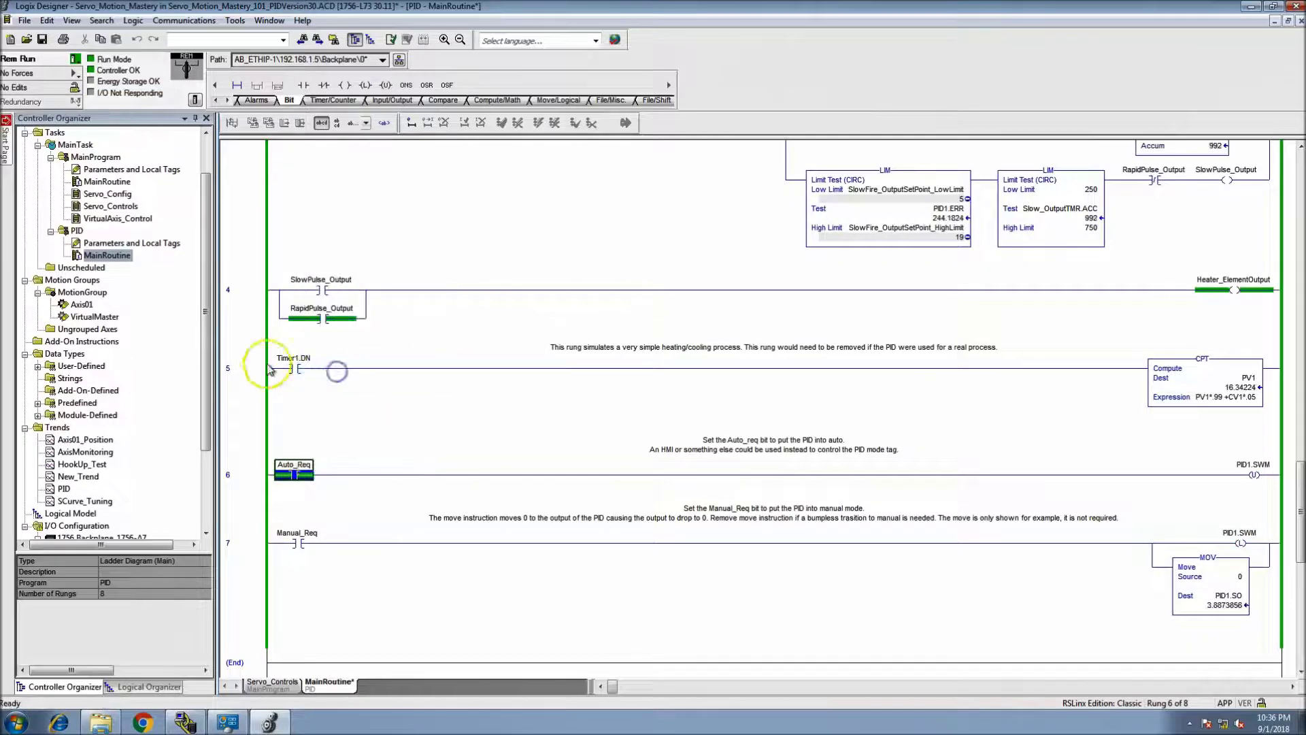
double_click(63, 488)
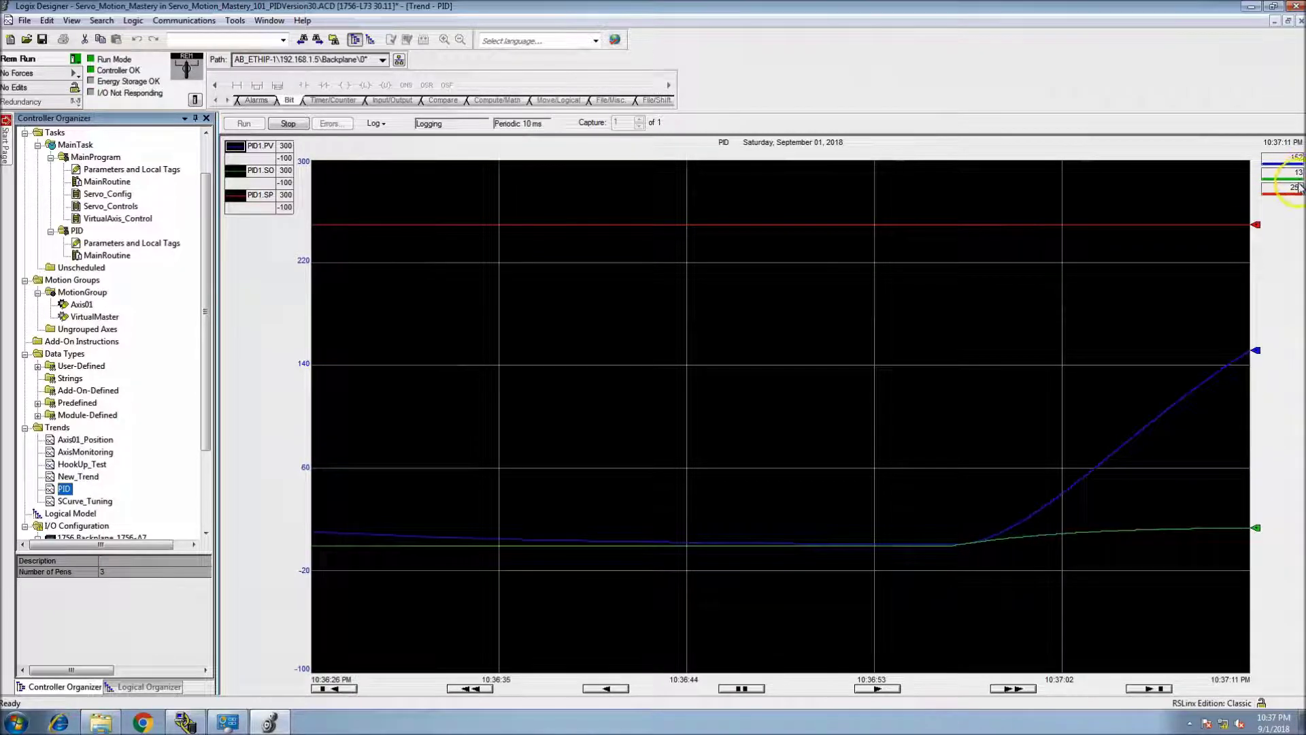
mouse_move(1255, 312)
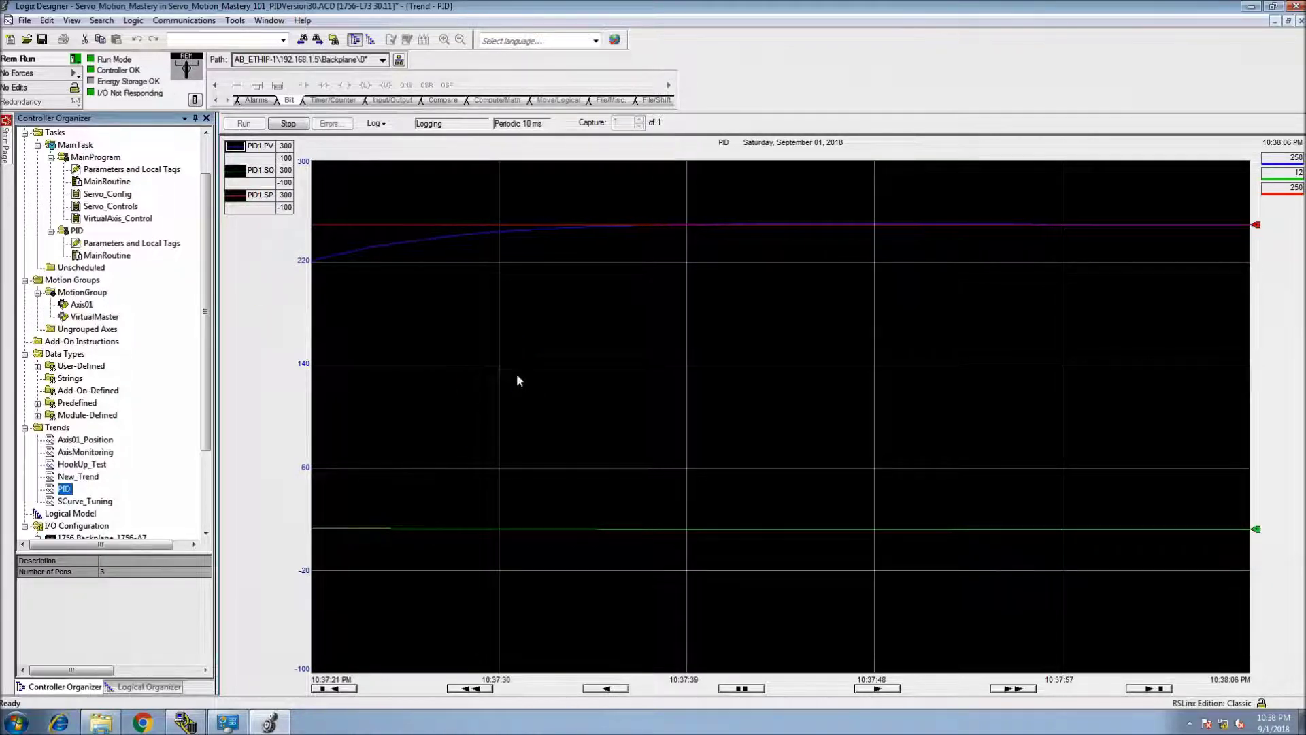
Change the PID trend's X-axis time span from 45 seconds to 2 minutes and apply it
right_click(553, 367)
click(599, 478)
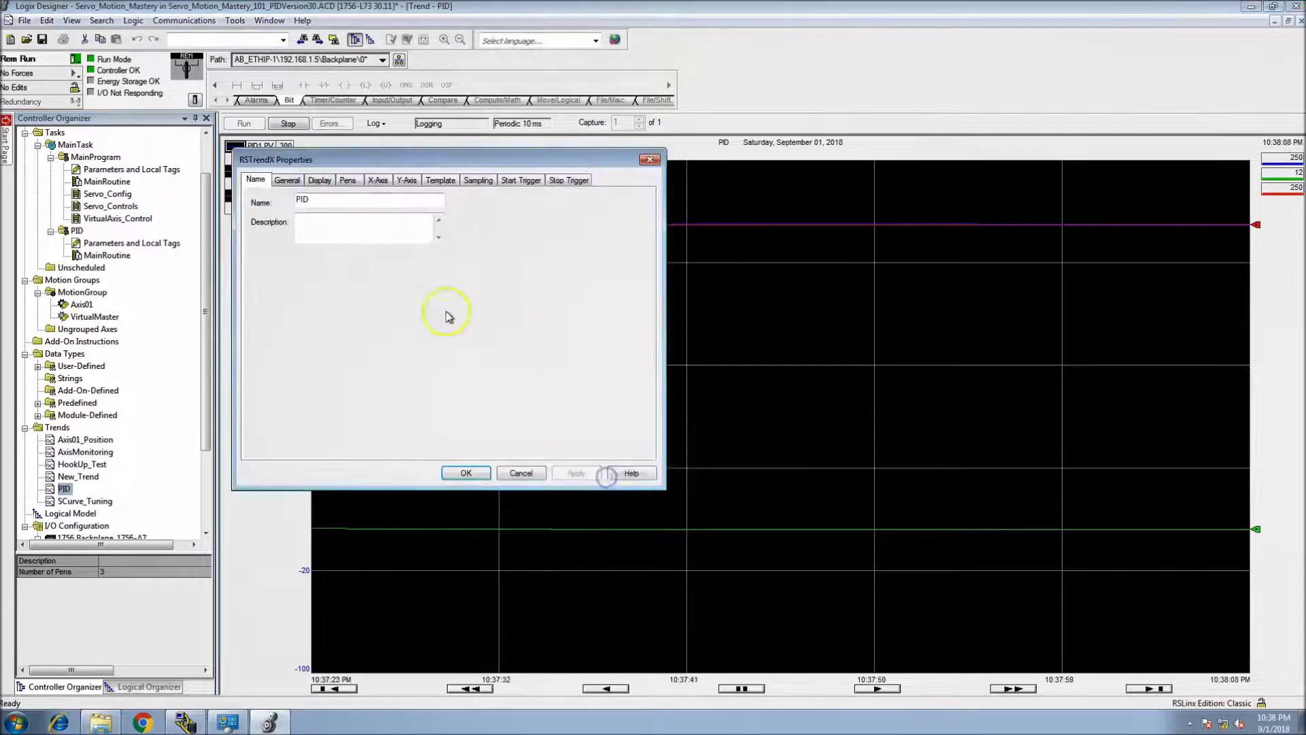
click(378, 179)
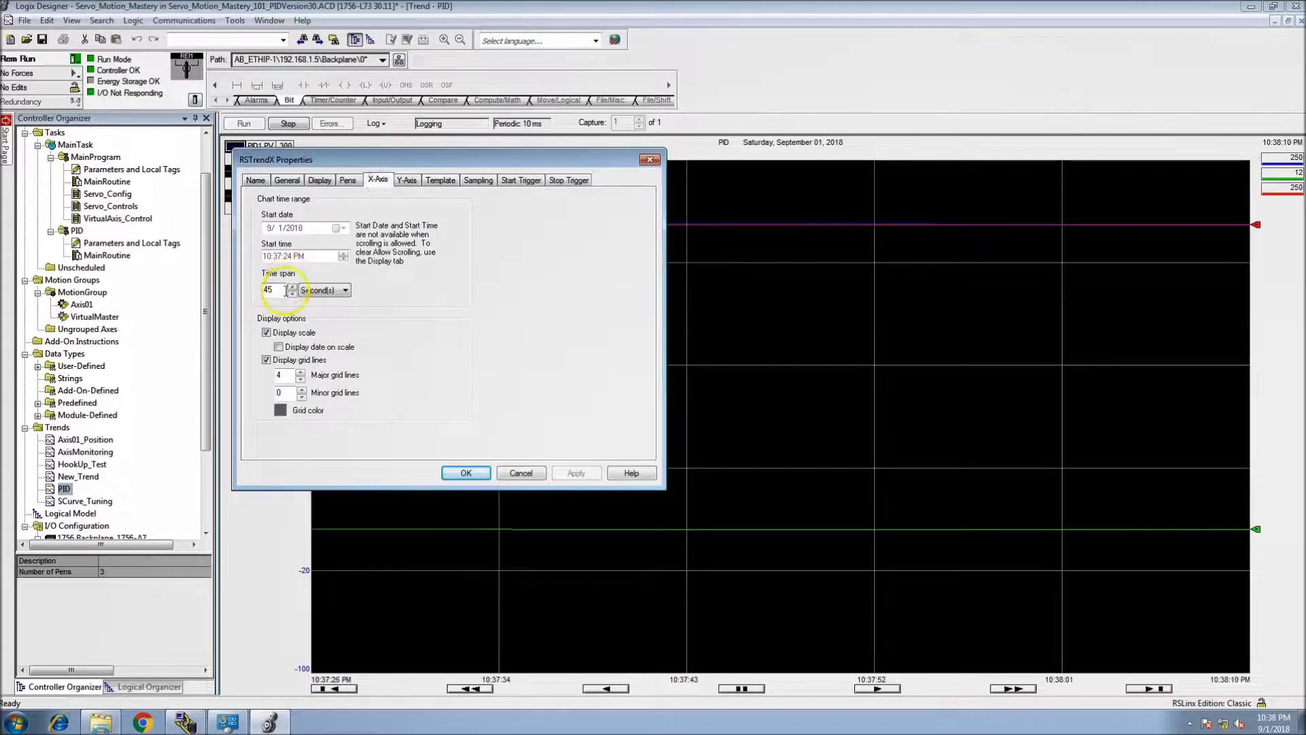
click(264, 291)
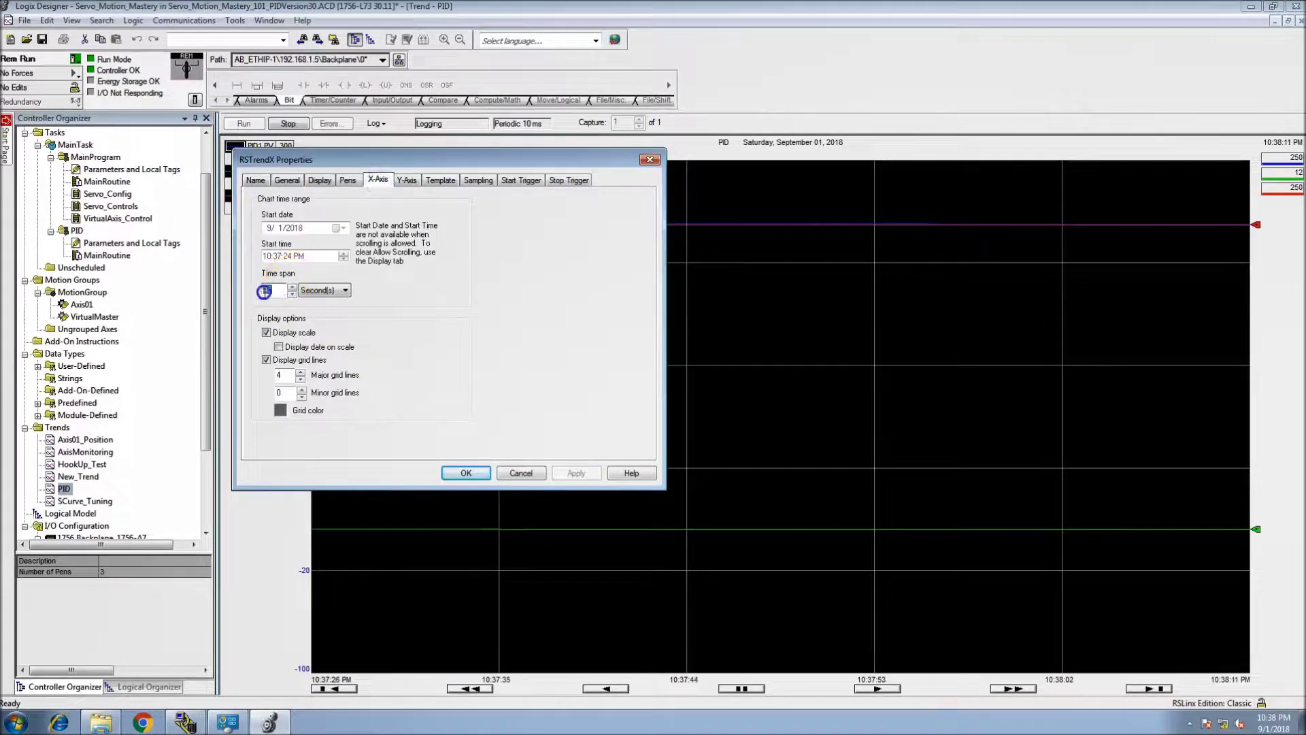
click(323, 290)
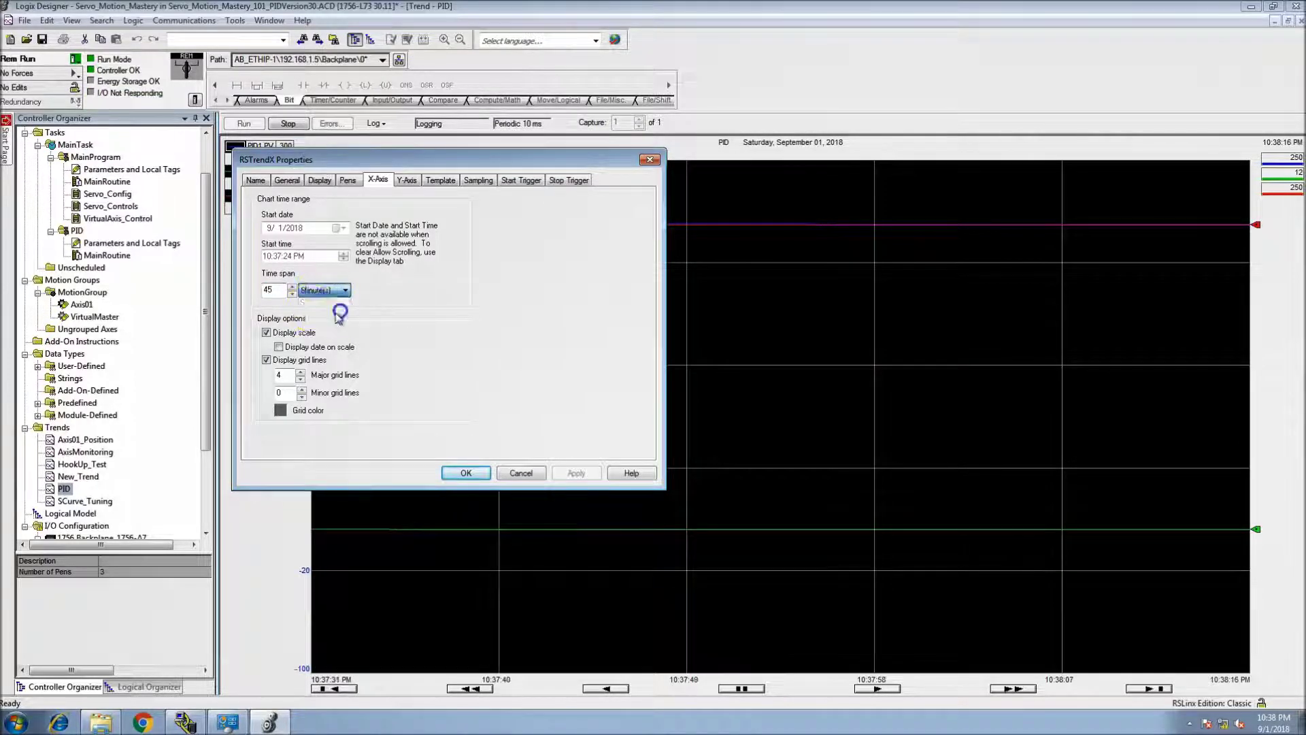
click(339, 309)
drag(285, 291, 265, 294)
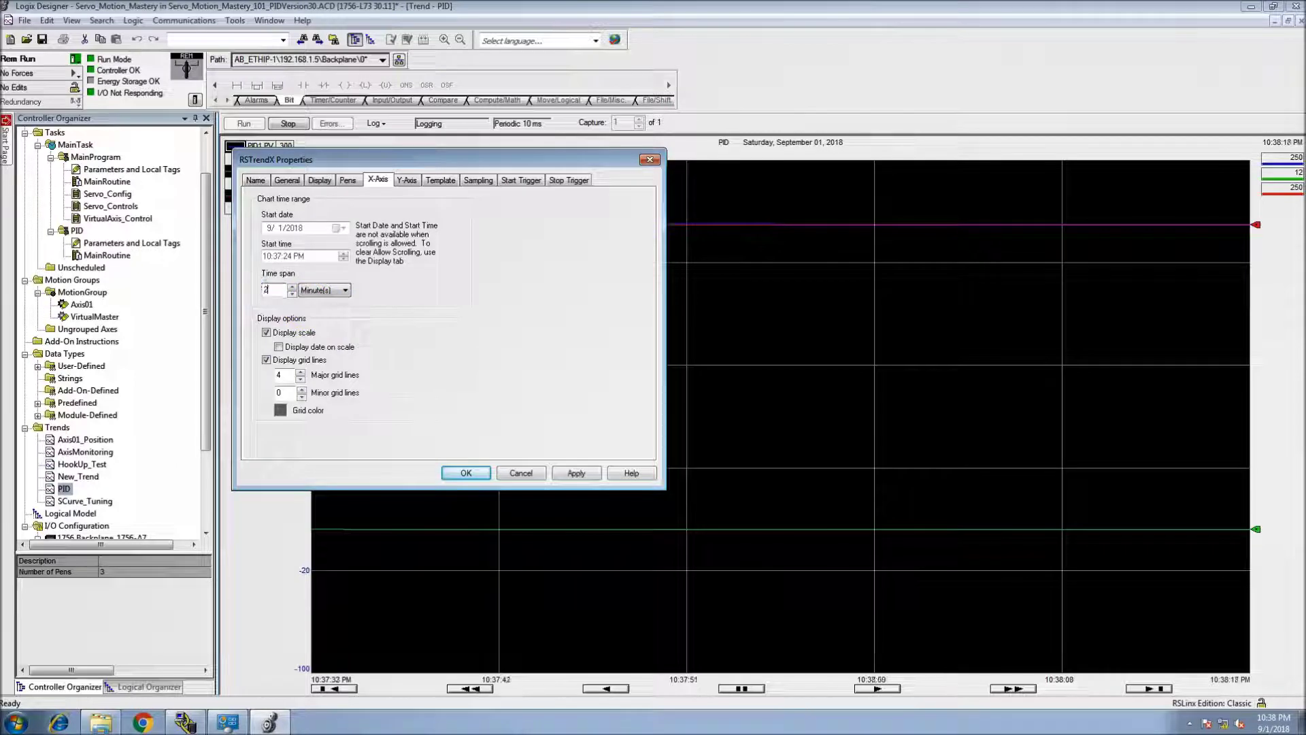
click(574, 472)
click(468, 472)
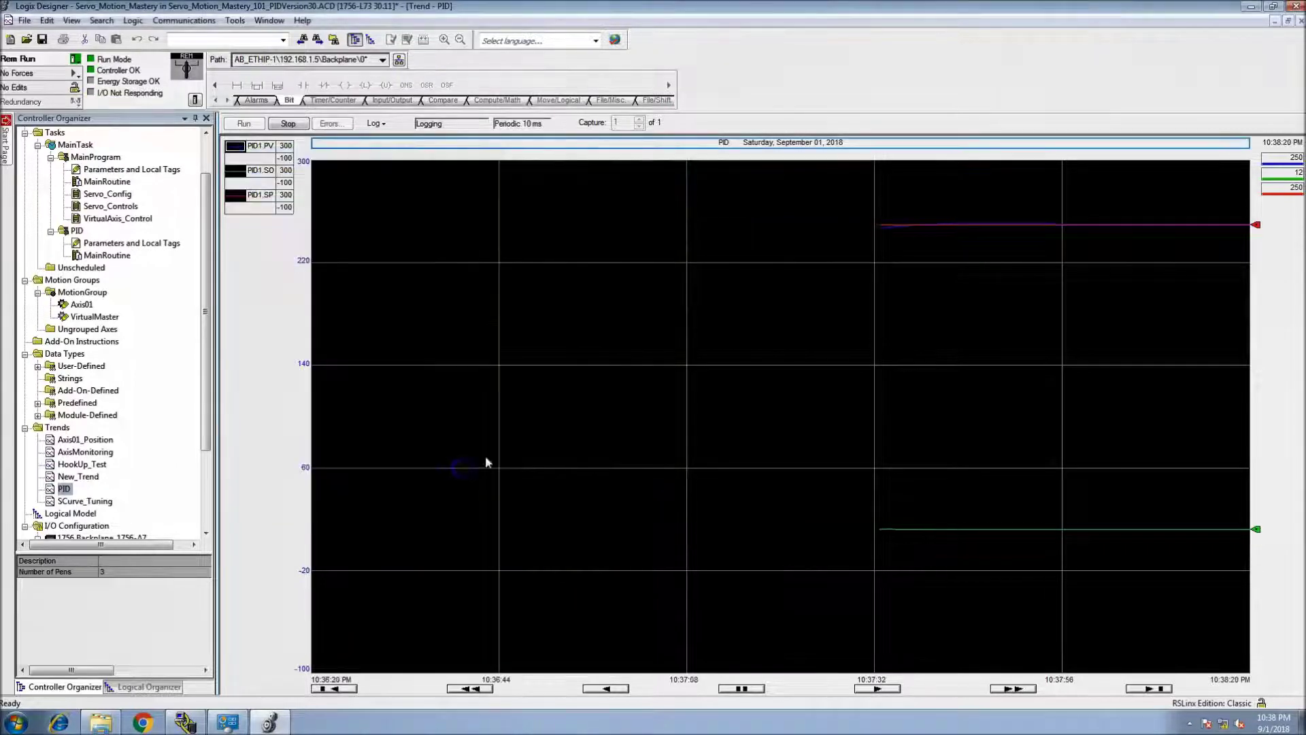
click(300, 381)
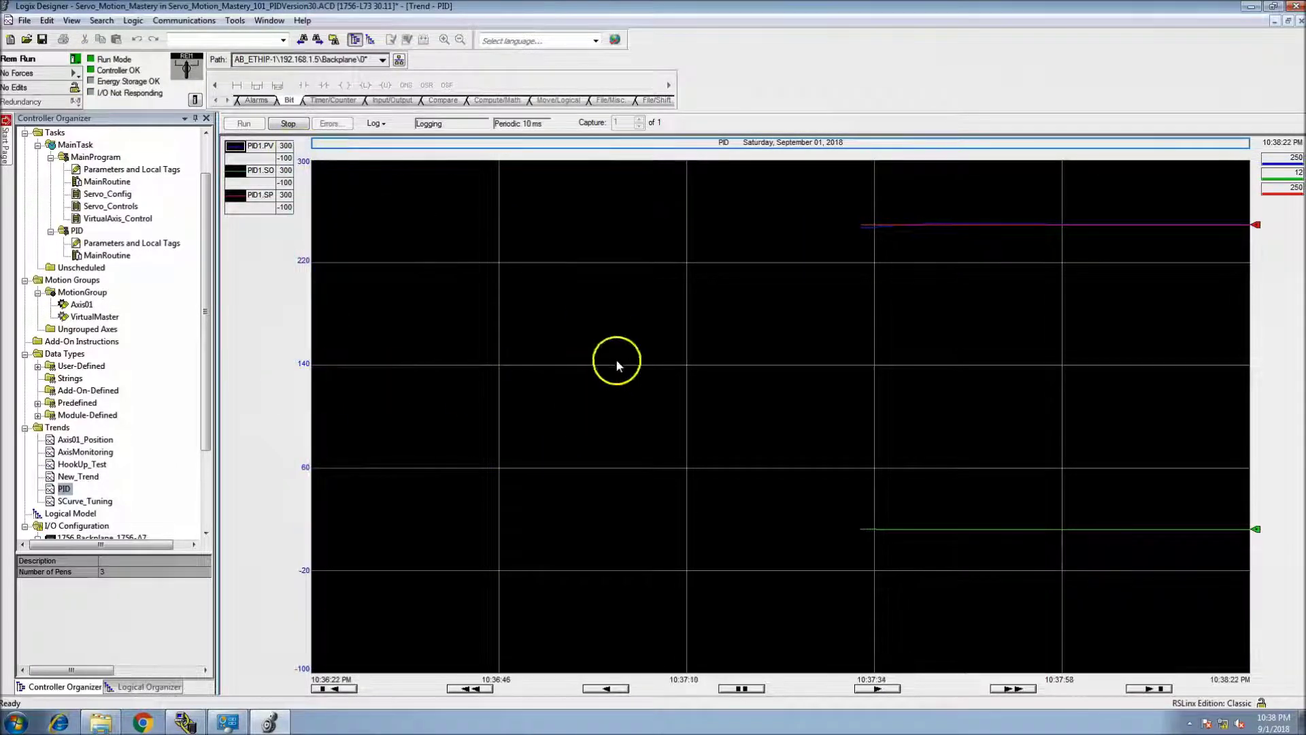
In the PID MainRoutine, toggle Manual_Req on to force manual, then back off
double_click(107, 256)
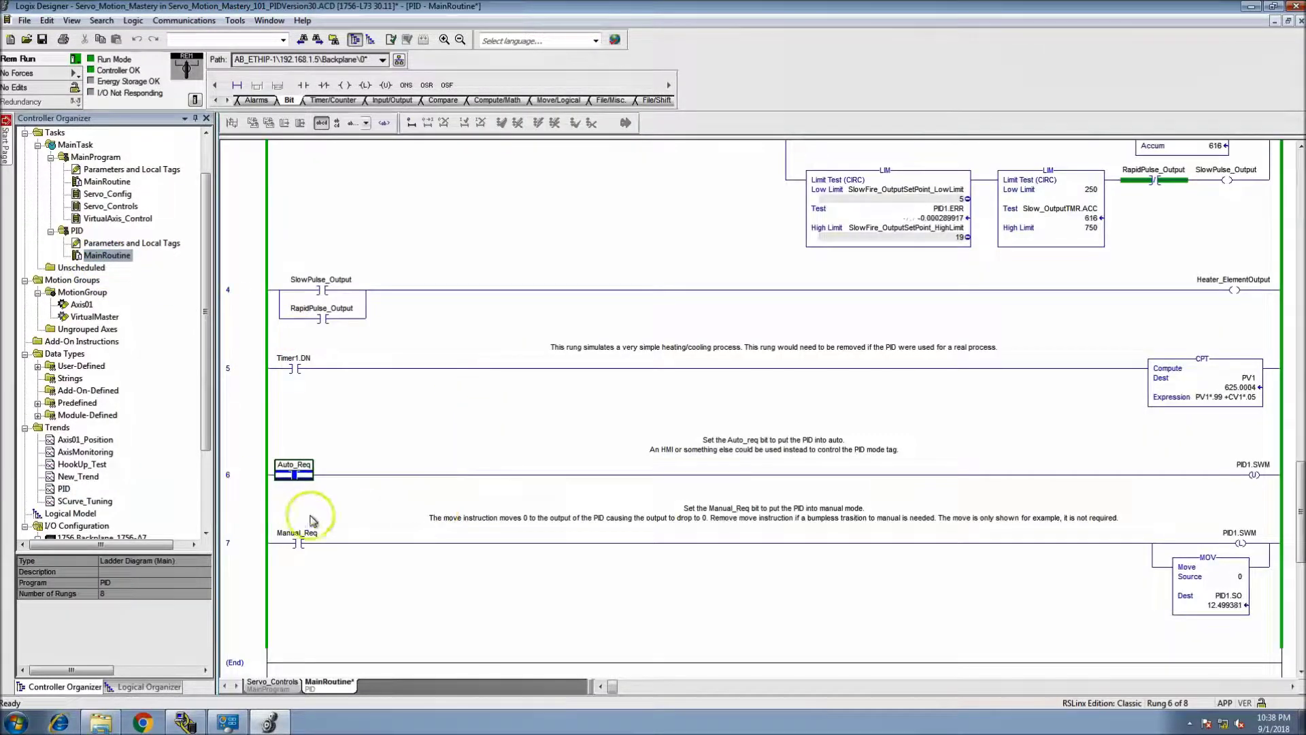
click(298, 542)
right_click(295, 540)
click(333, 428)
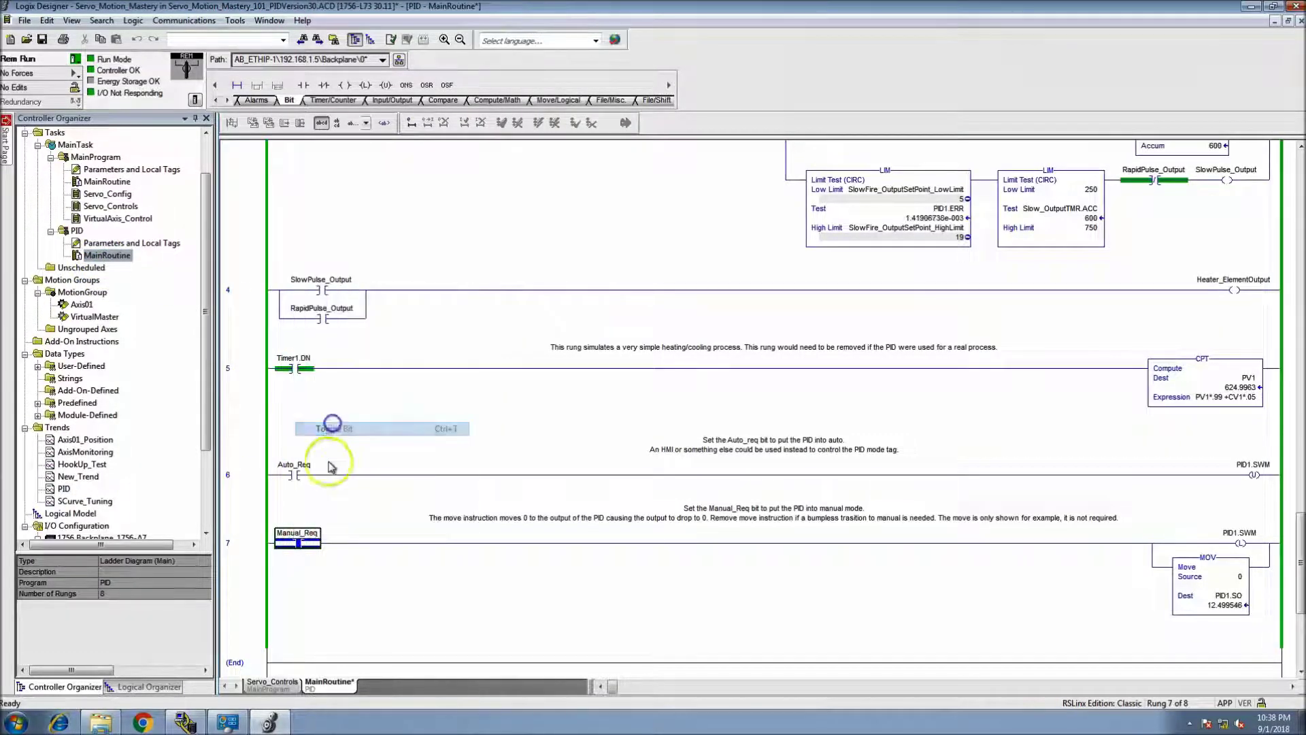
right_click(304, 542)
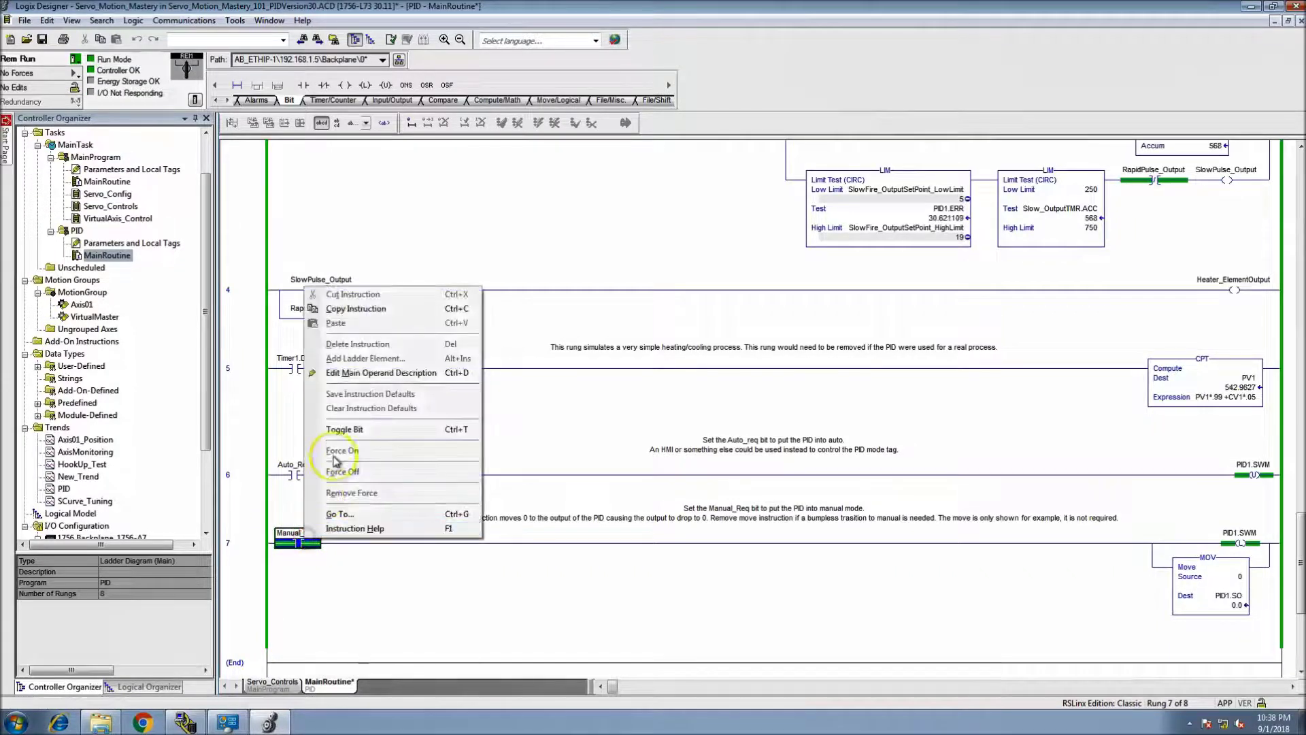
click(335, 431)
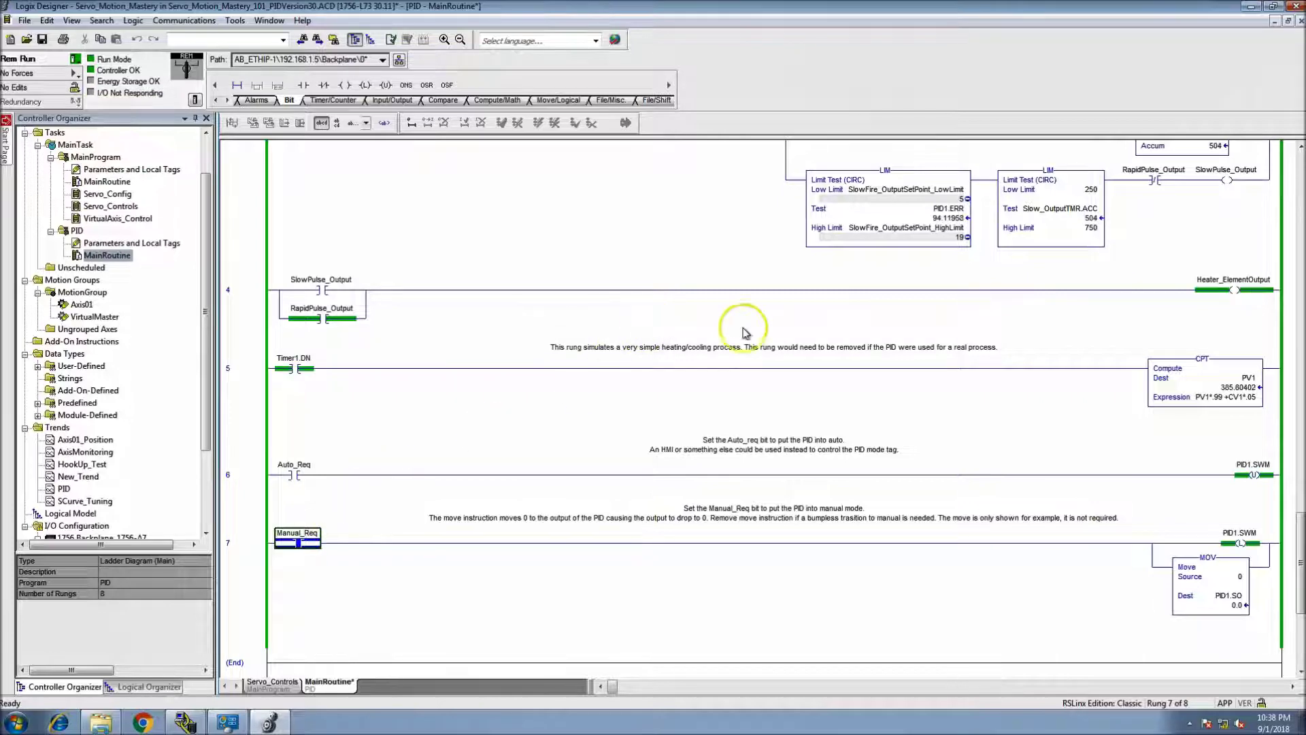
Toggle the Auto_Req bit off on rung 6, then bring up the PID trend chart
scroll(748, 333, up, 5)
scroll(796, 345, up, 4)
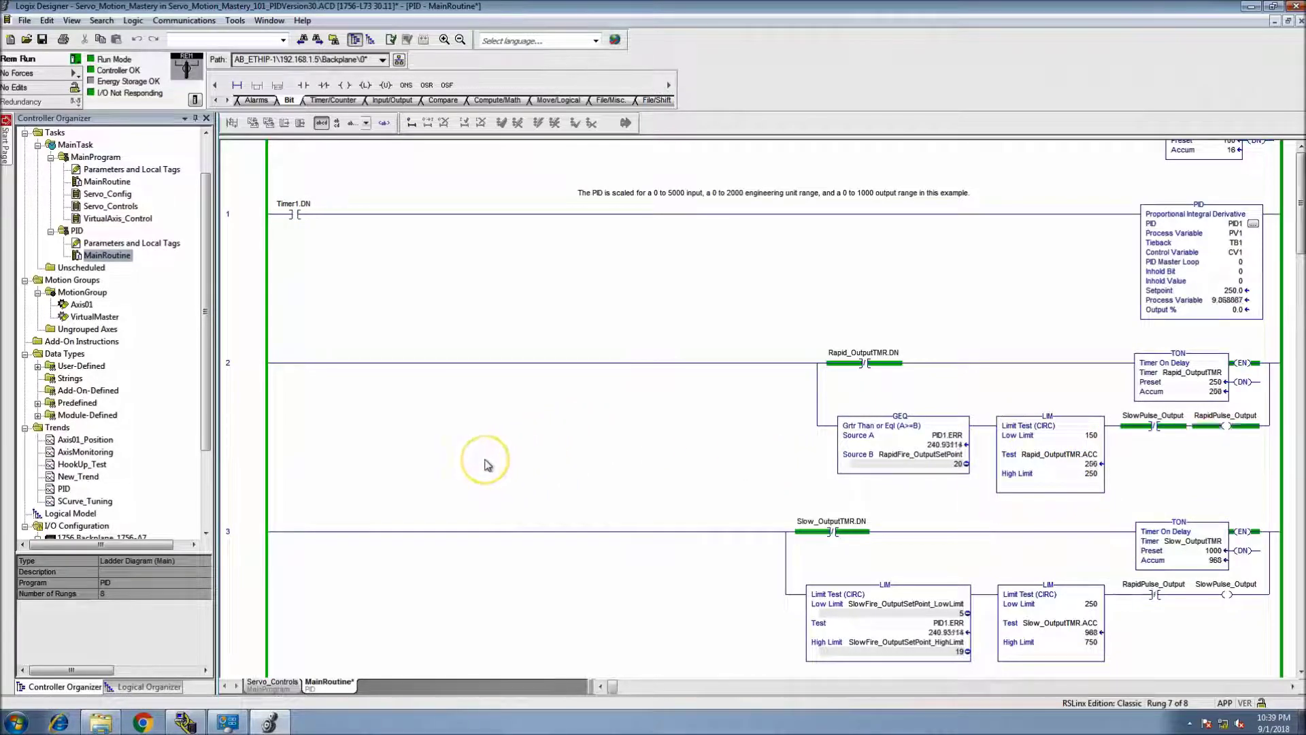
scroll(467, 490, down, 5)
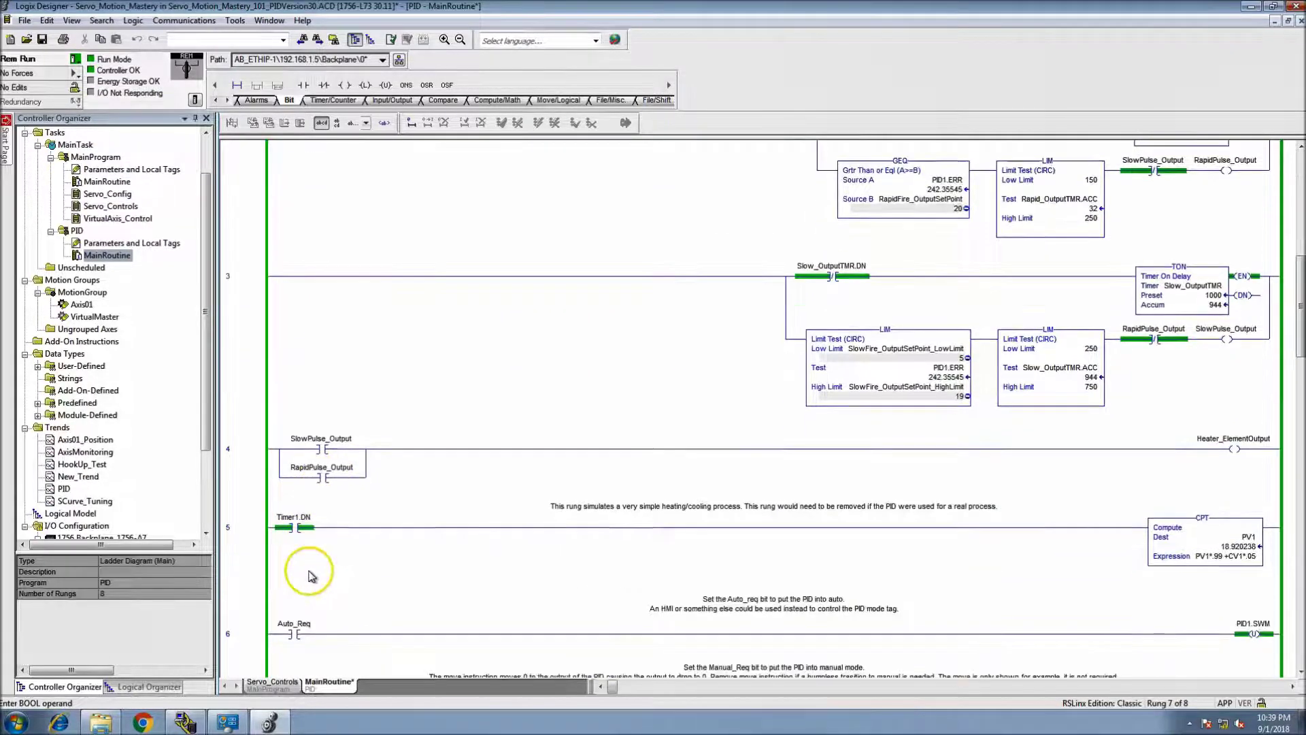
scroll(310, 575, down, 3)
click(298, 515)
right_click(299, 517)
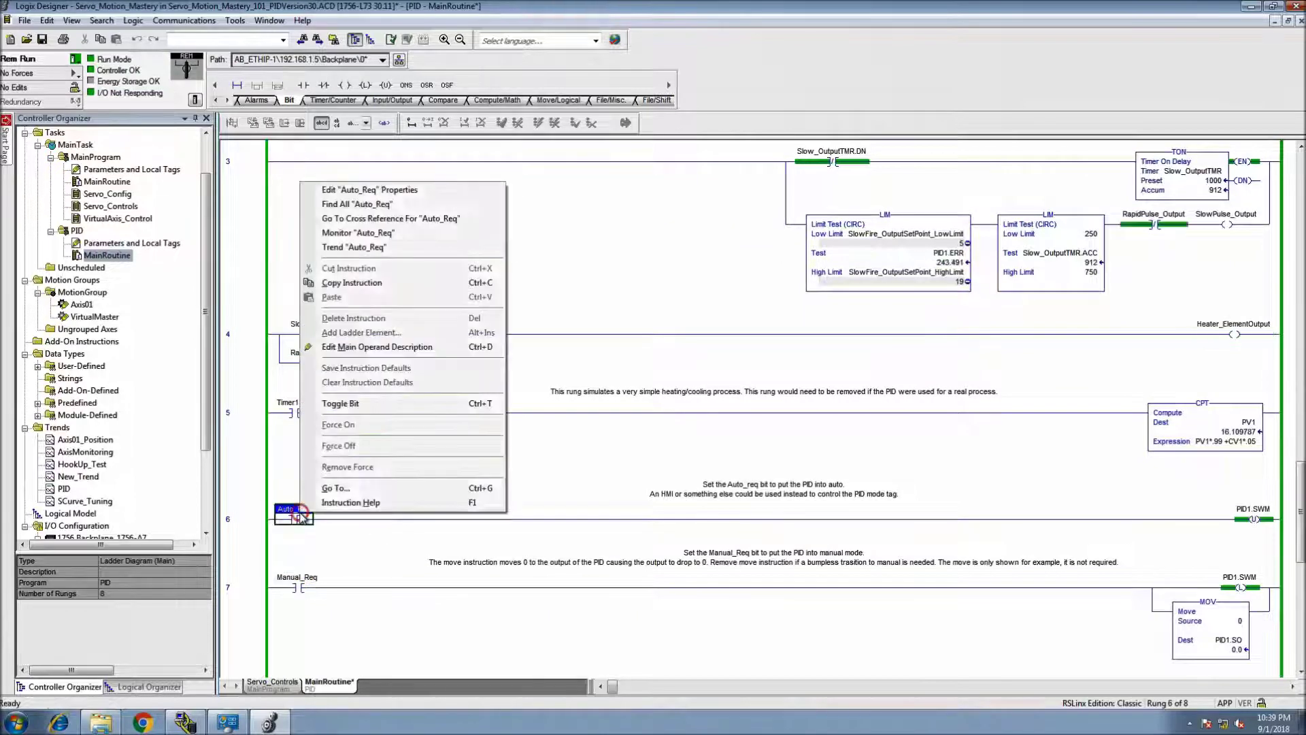
click(344, 403)
right_click(292, 522)
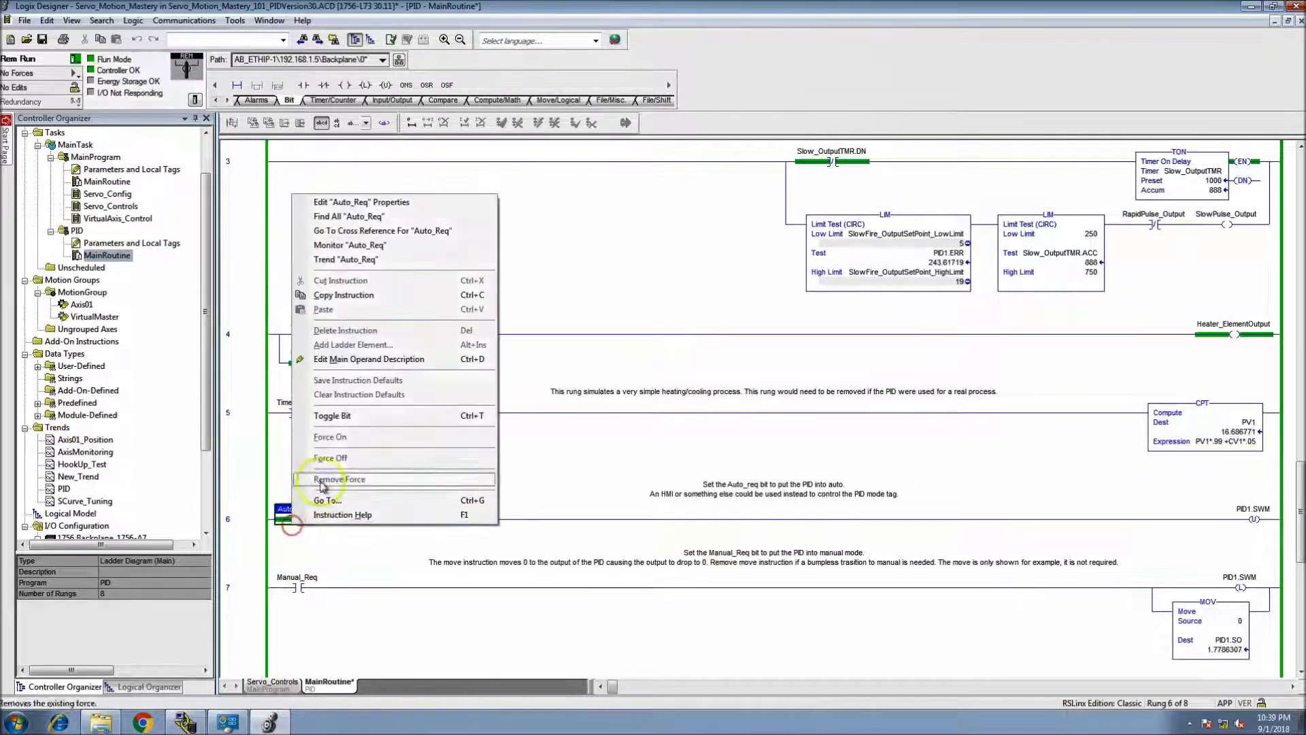
key(Escape)
click(63, 489)
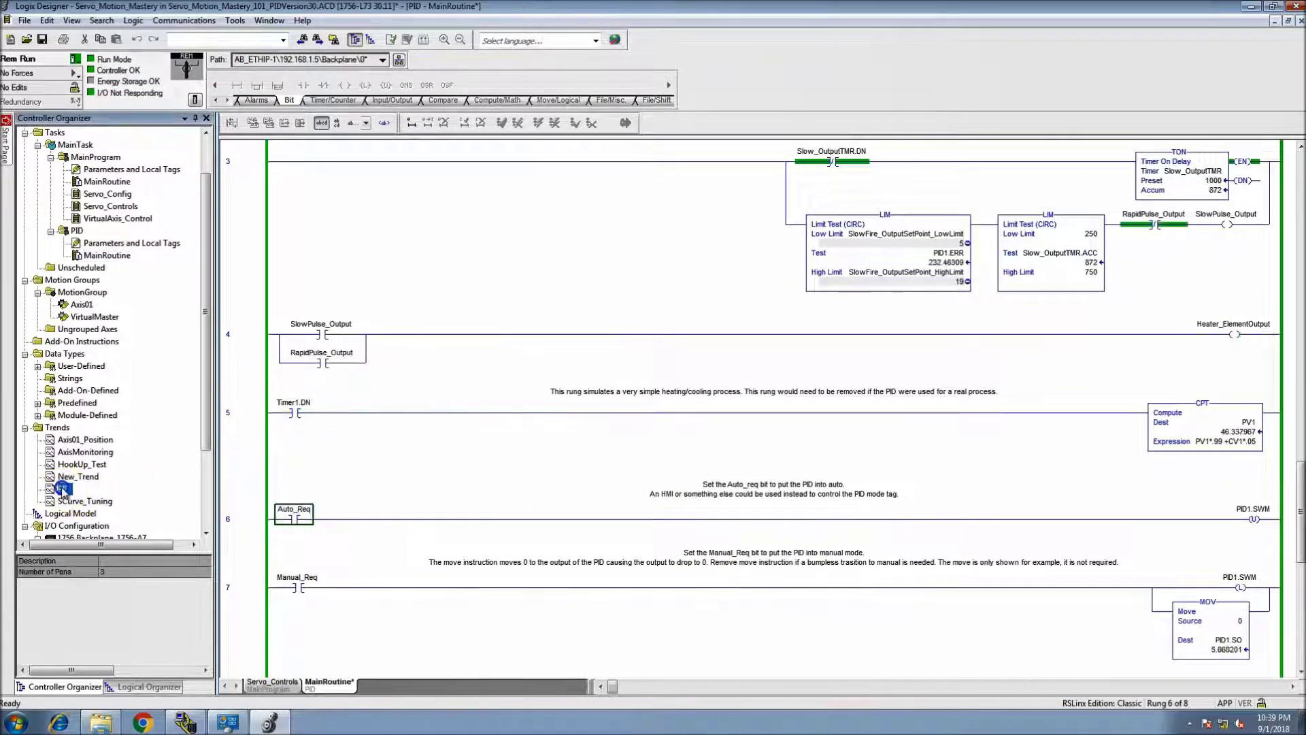
double_click(63, 490)
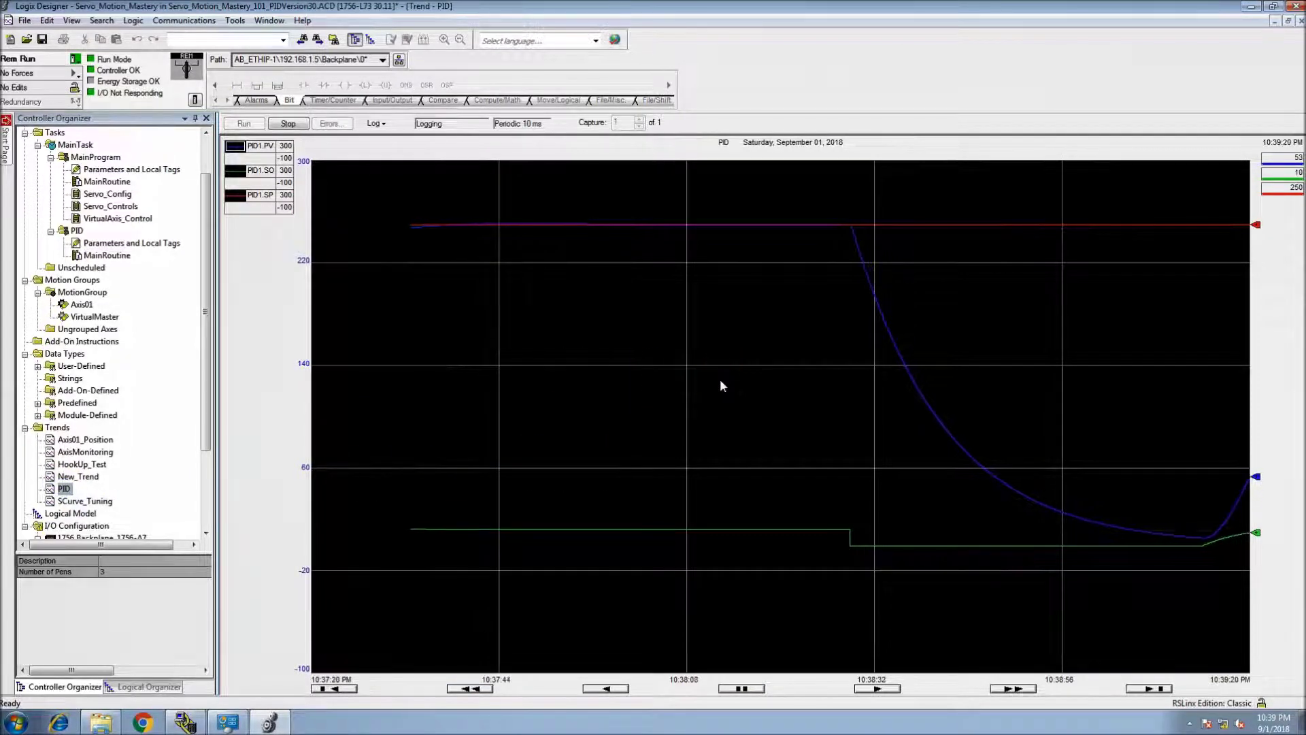
Select the PID1.SO pen and watch PV climb back to the 250 setpoint
click(268, 171)
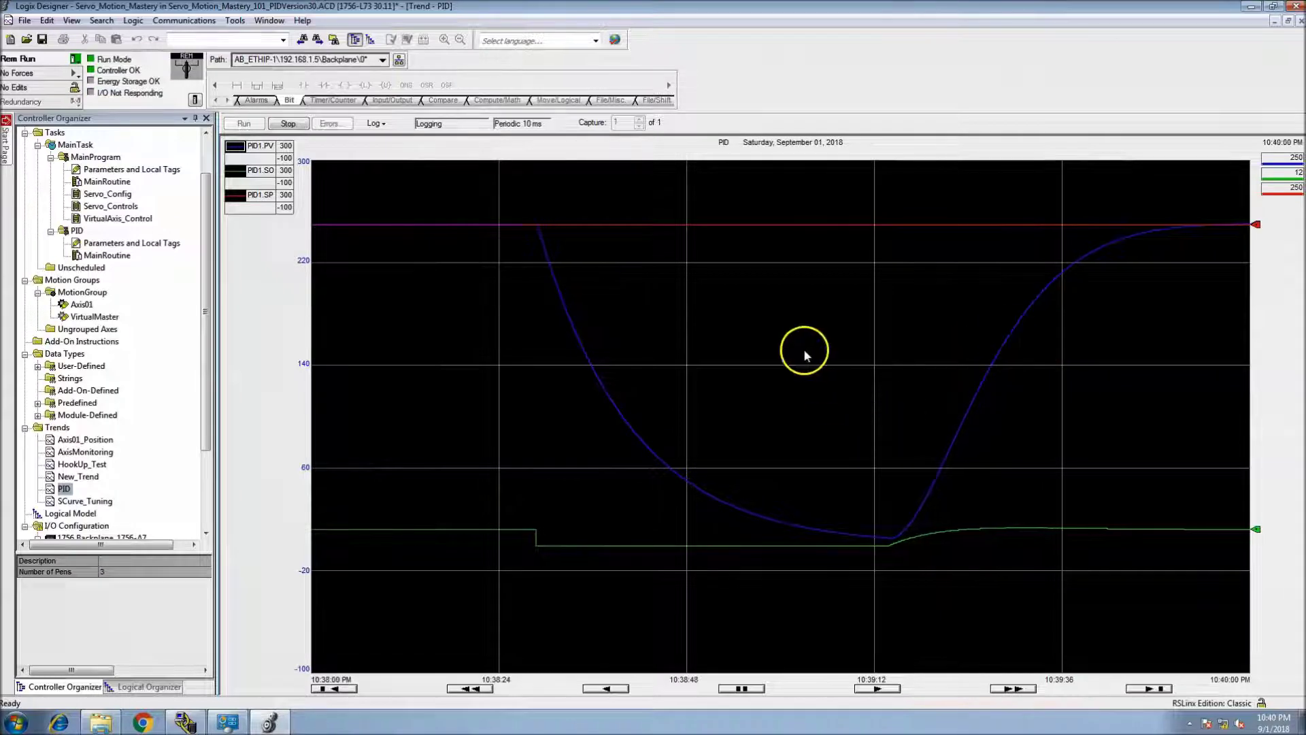
click(692, 402)
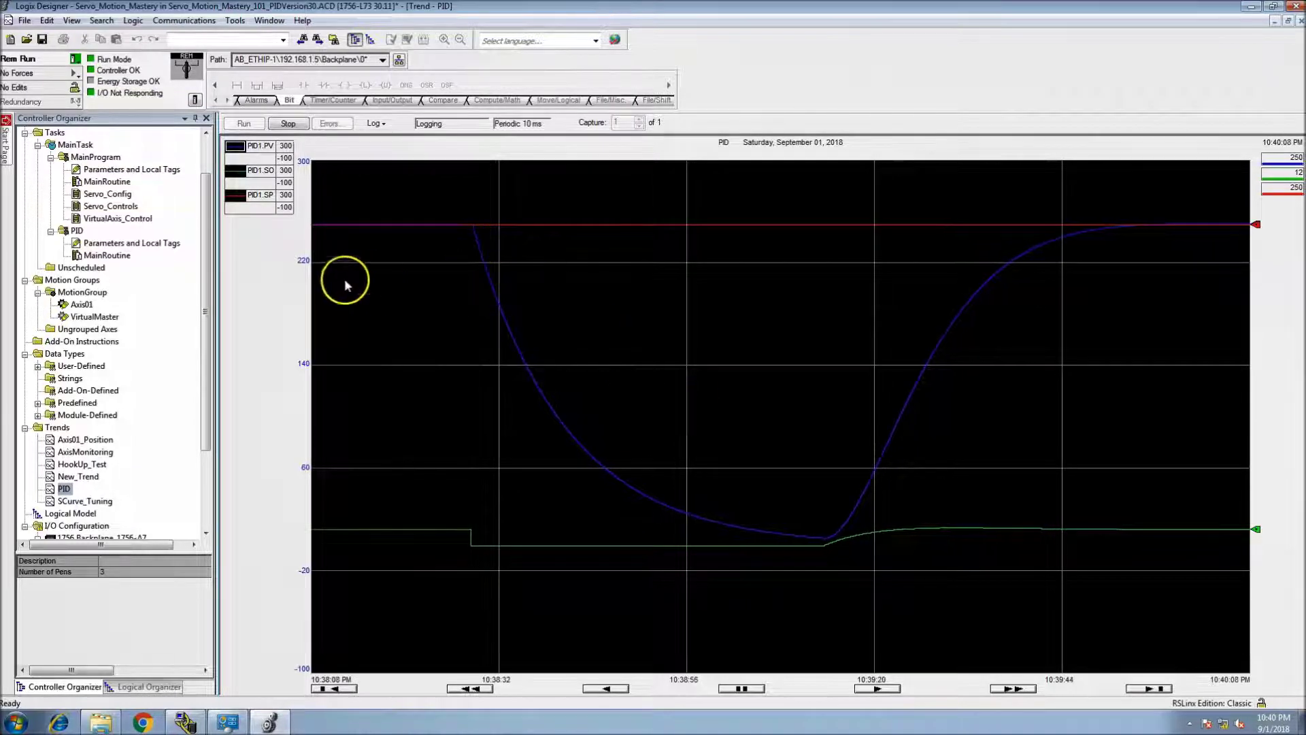
click(242, 157)
click(265, 148)
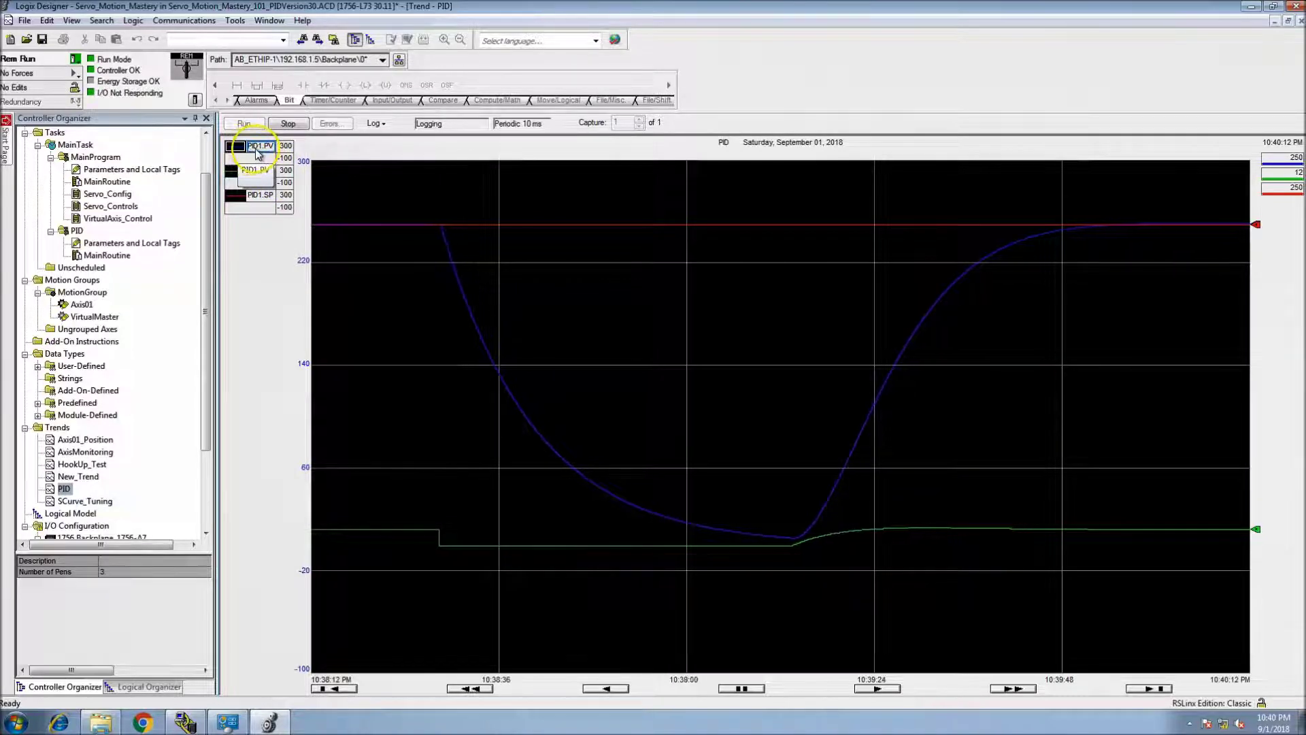
click(257, 156)
click(263, 225)
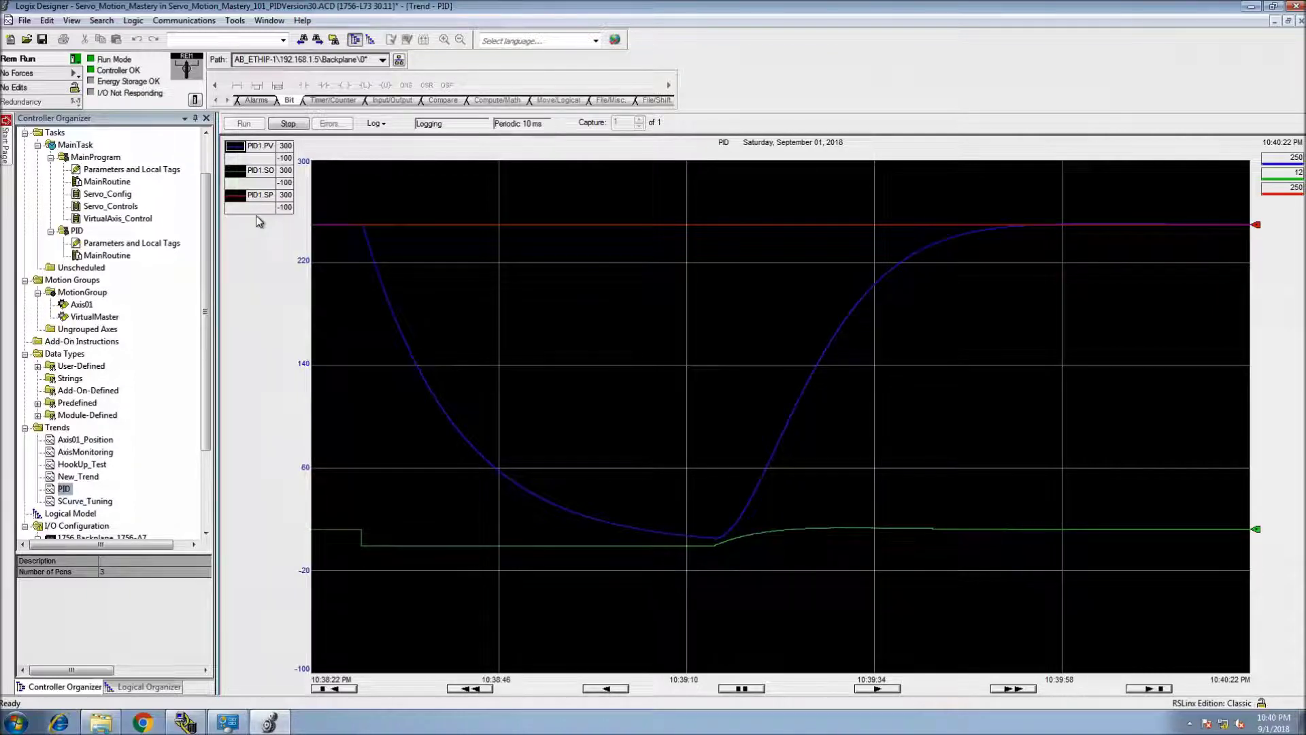
click(264, 186)
click(269, 174)
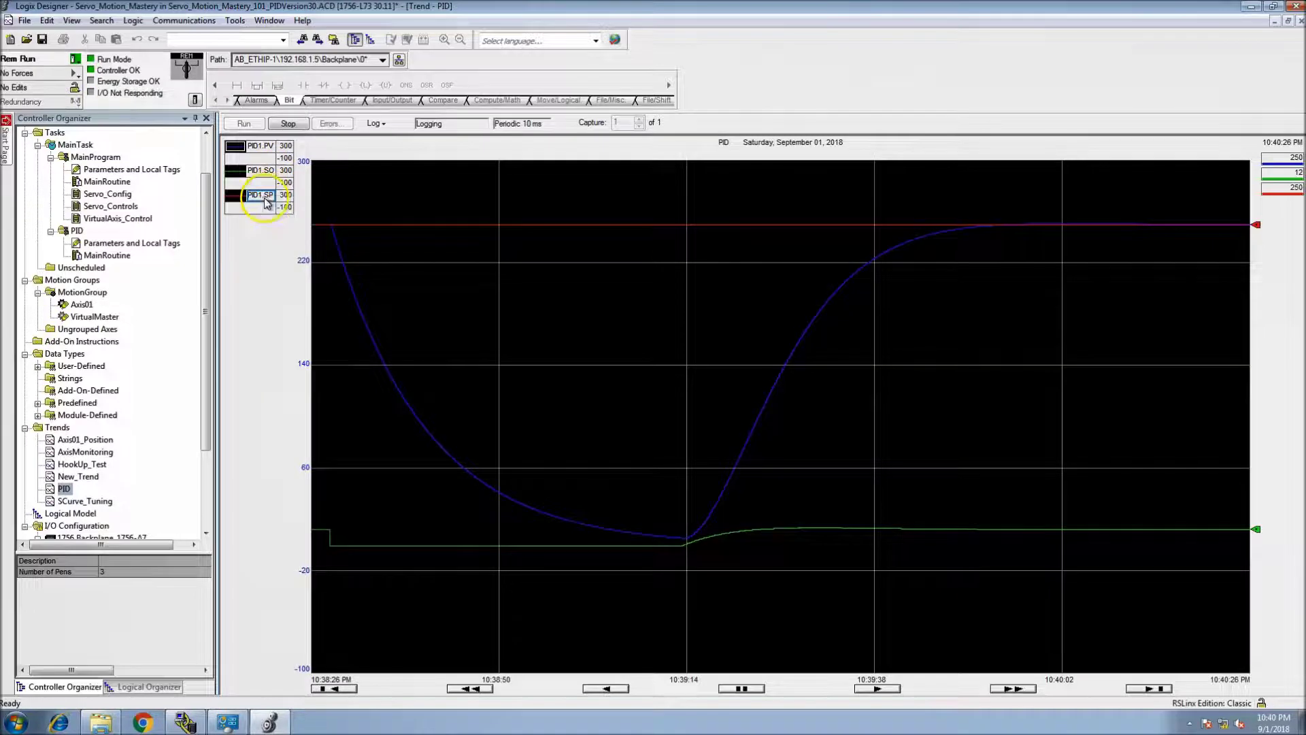
click(264, 199)
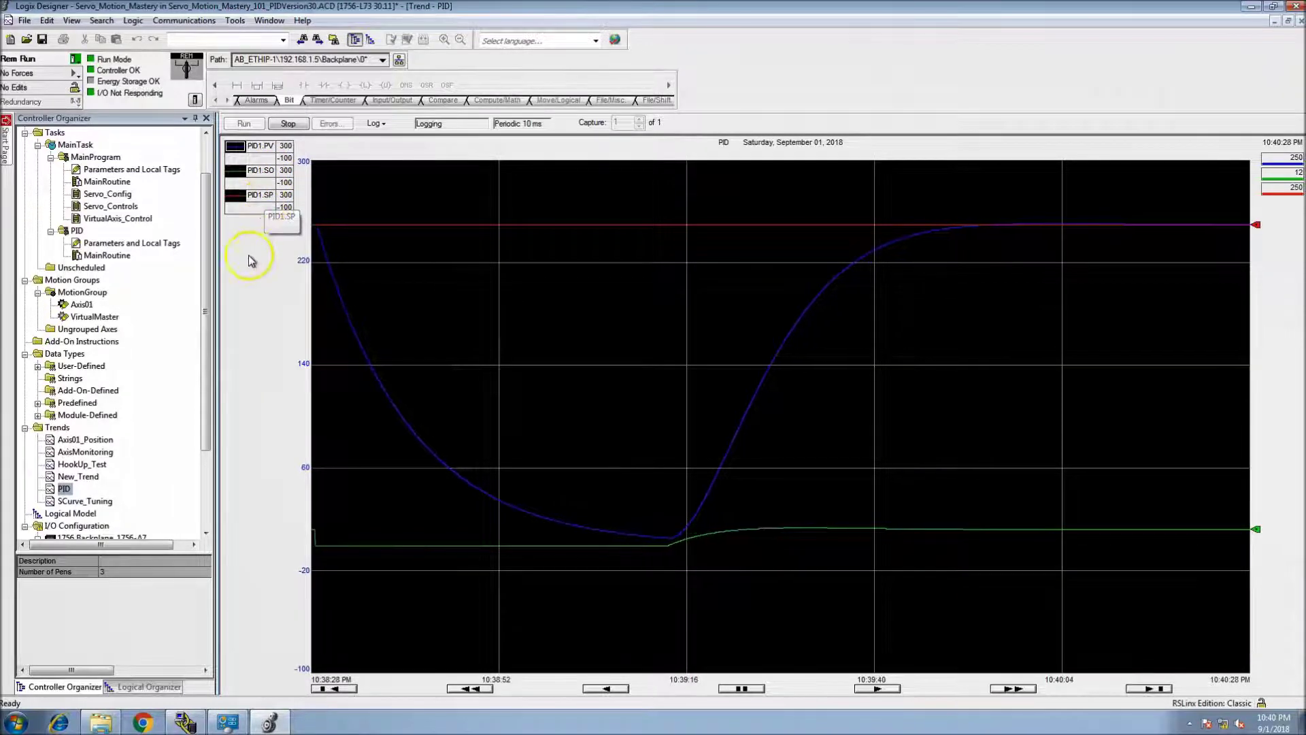
click(257, 292)
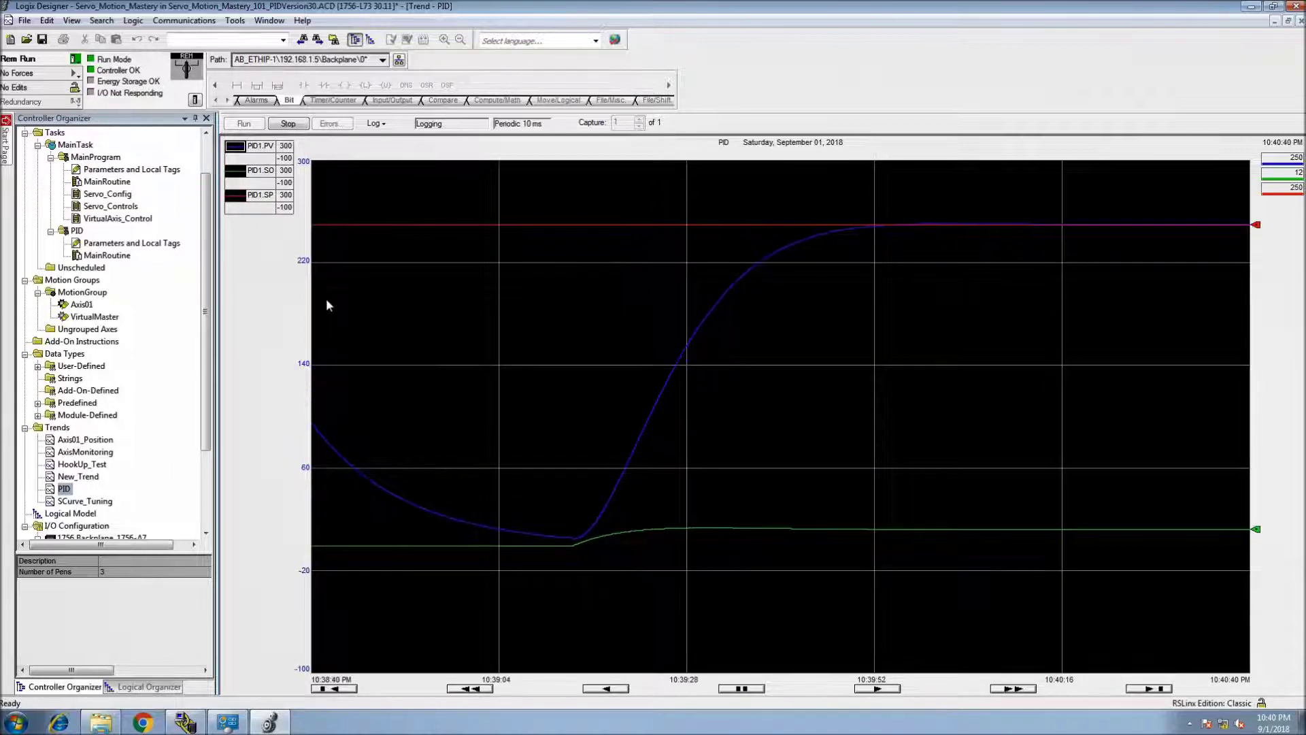
double_click(107, 255)
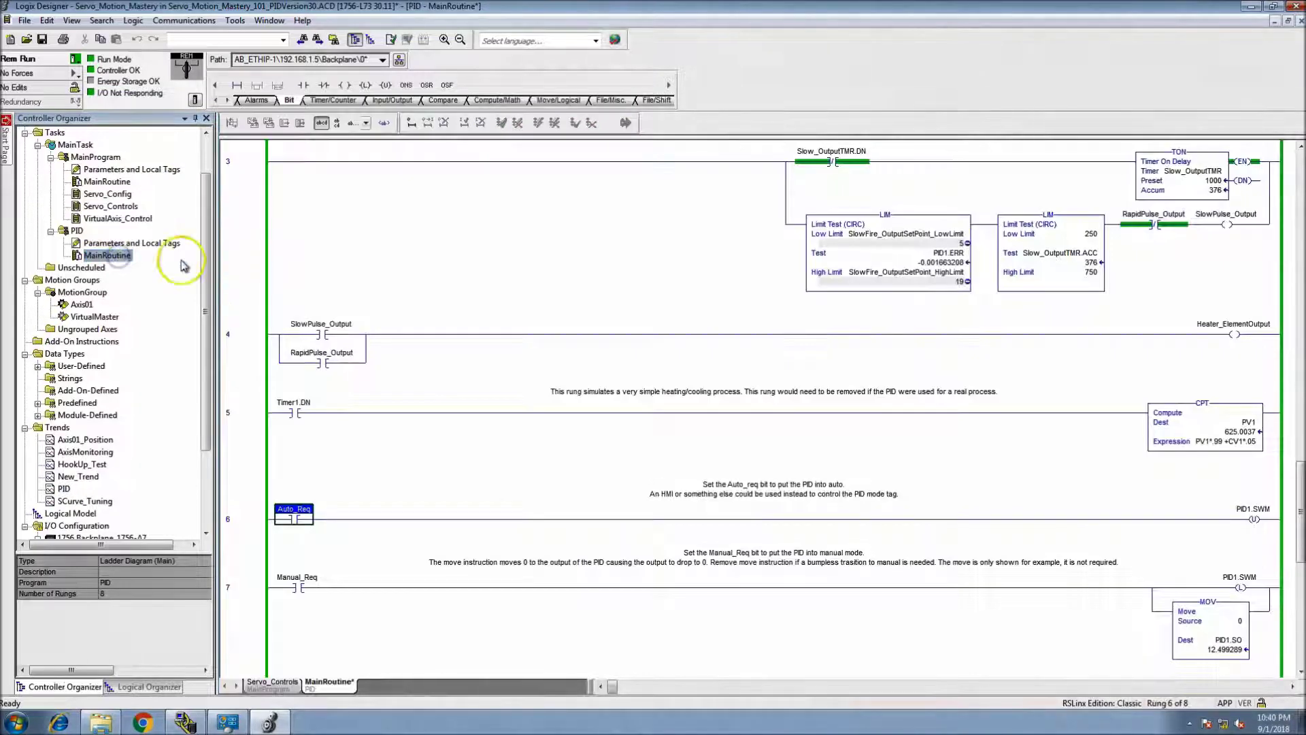
Open the PID1 block setup and browse its Configuration, Scaling and Alarms tabs
scroll(1006, 273, up, 2)
scroll(1039, 316, up, 4)
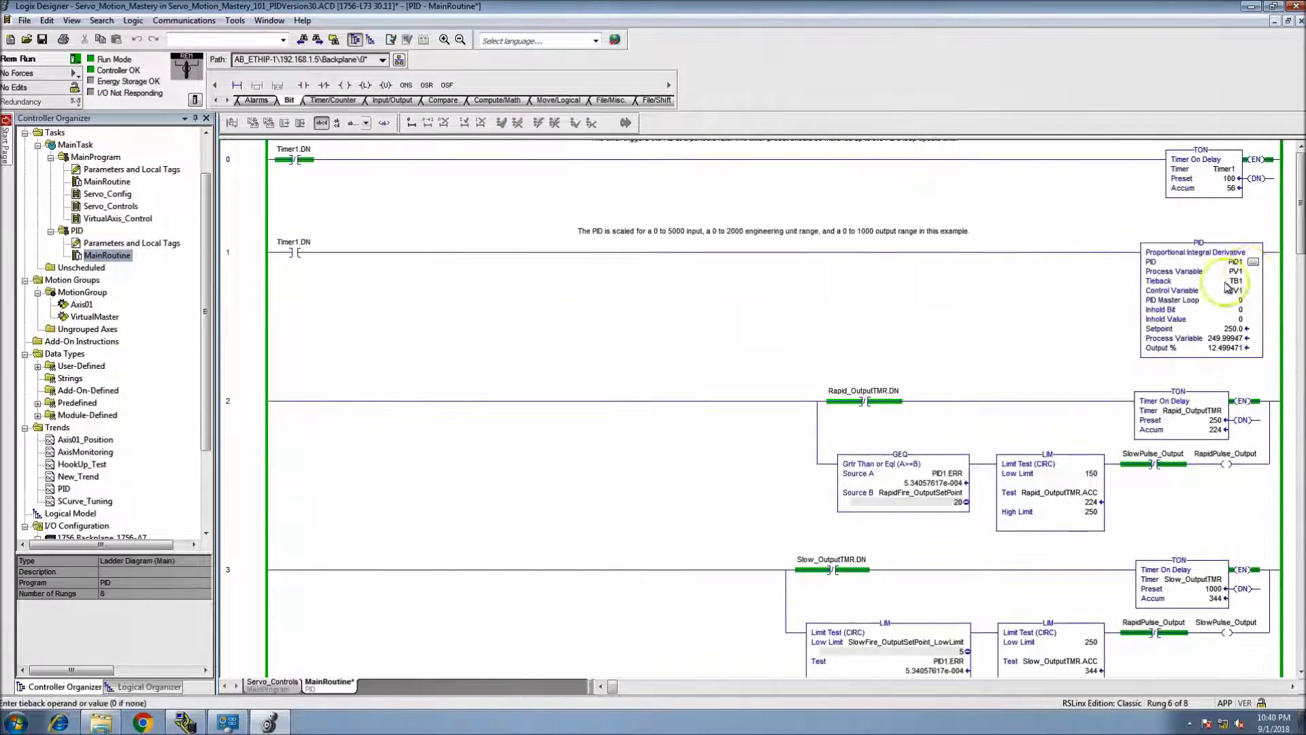
click(1256, 263)
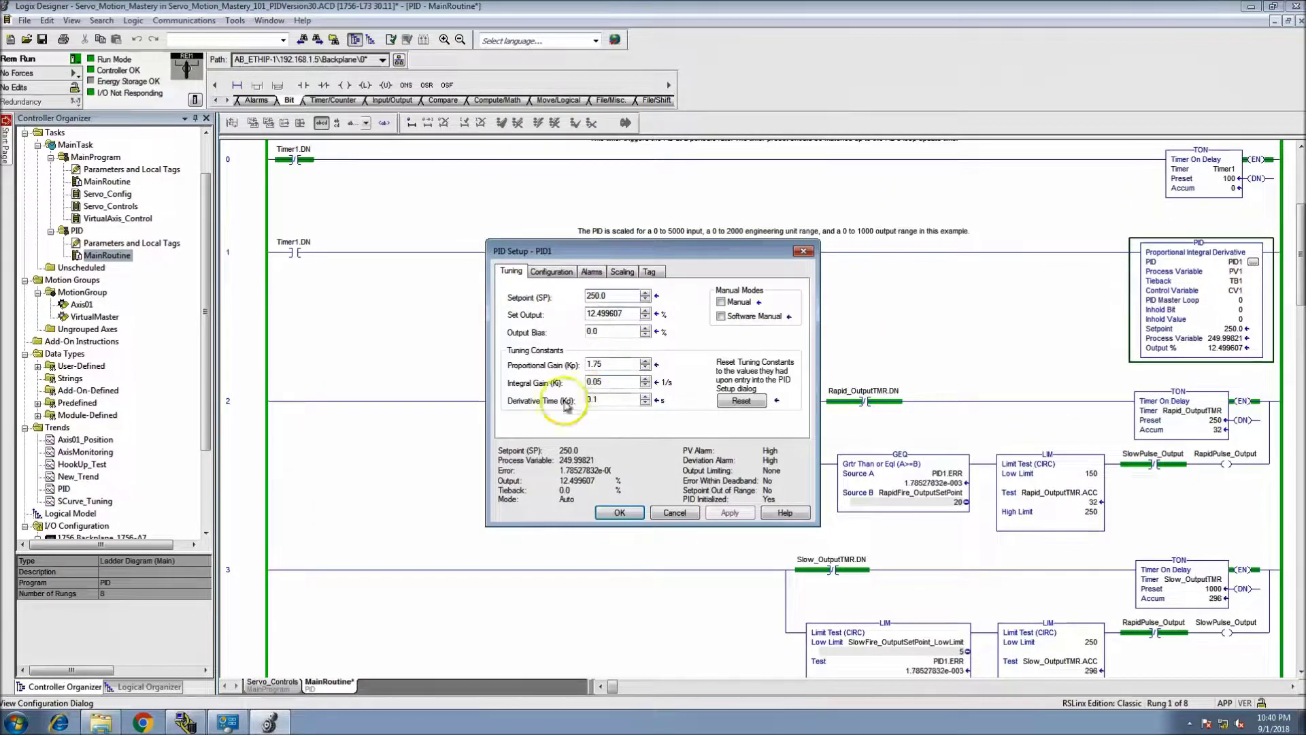
click(553, 275)
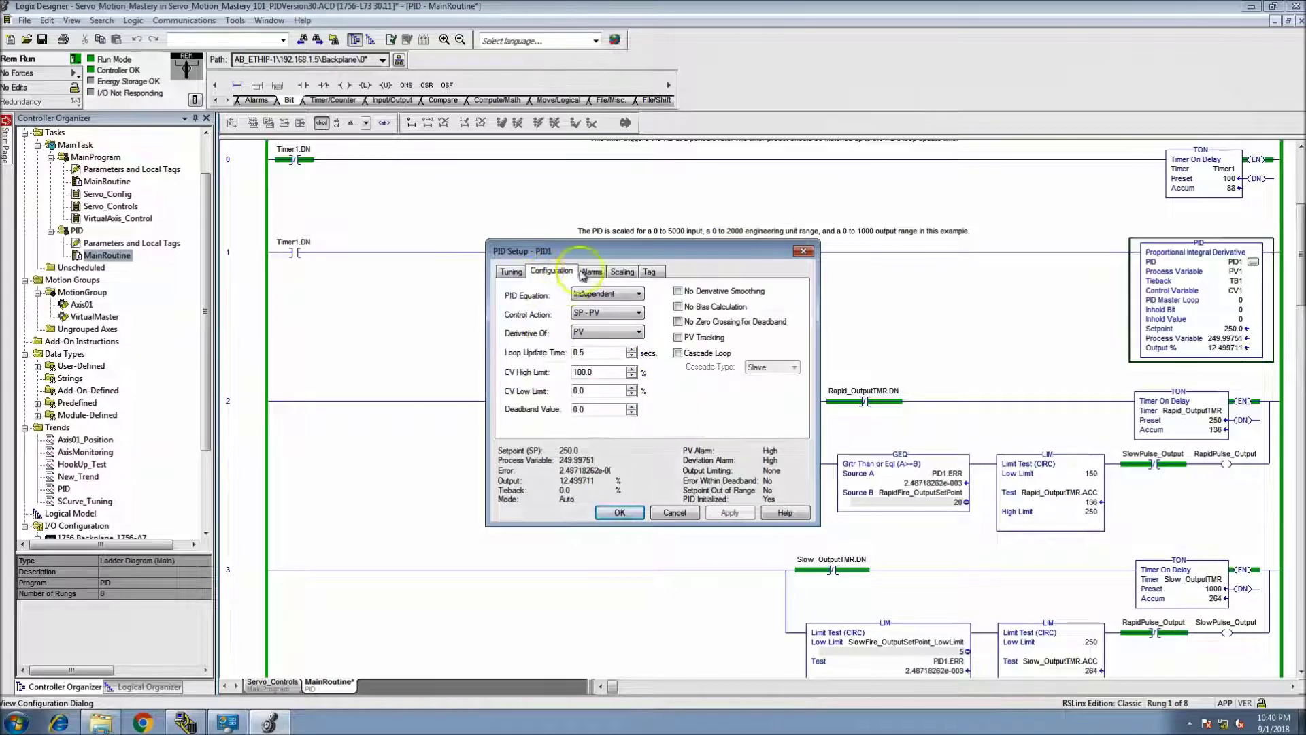
click(621, 273)
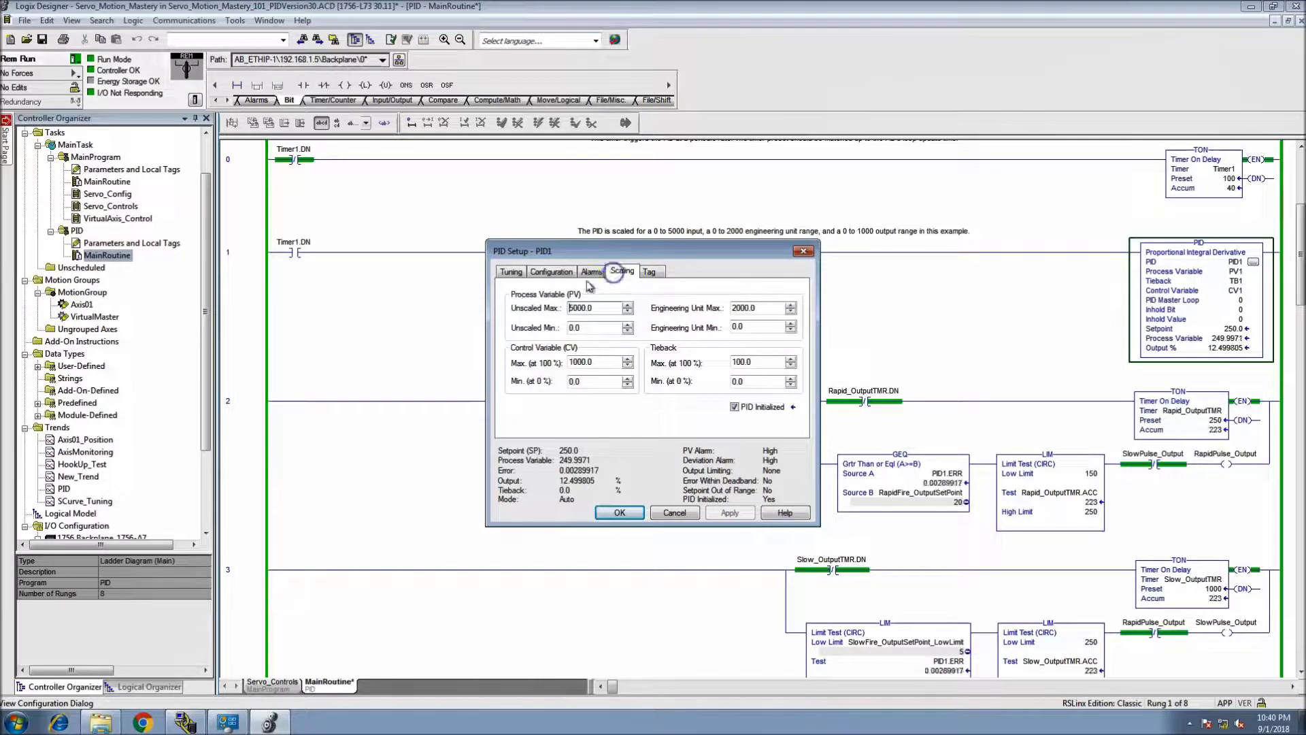
click(591, 272)
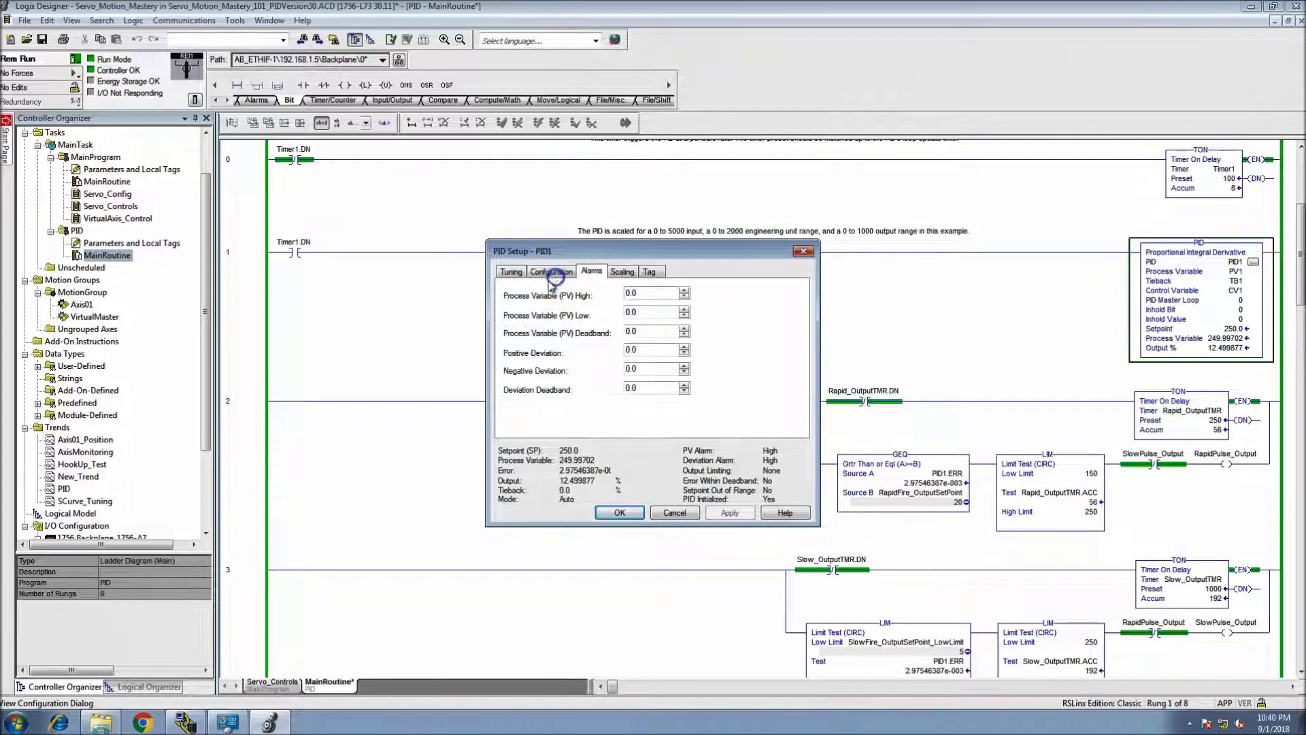
click(551, 272)
Check loop update time and keep SP - PV control action, closing setup unchanged
double_click(579, 352)
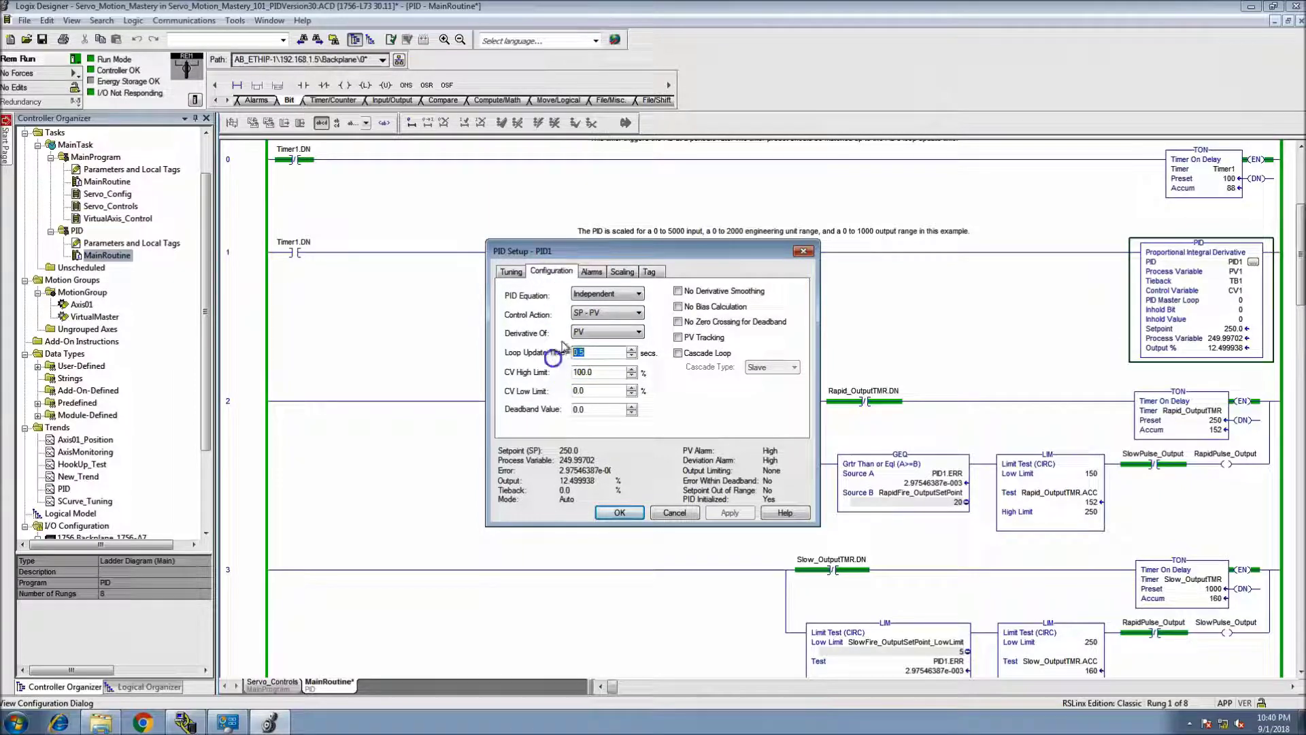
click(599, 314)
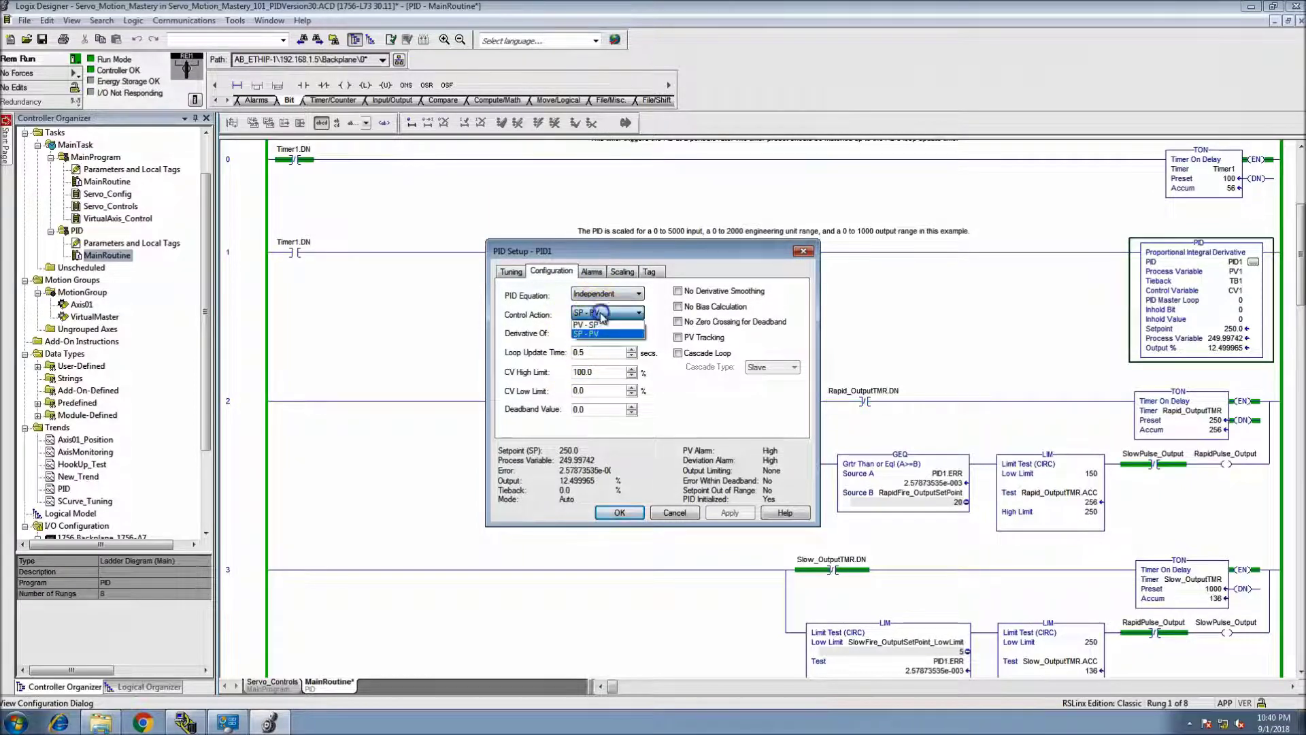
click(599, 322)
click(513, 272)
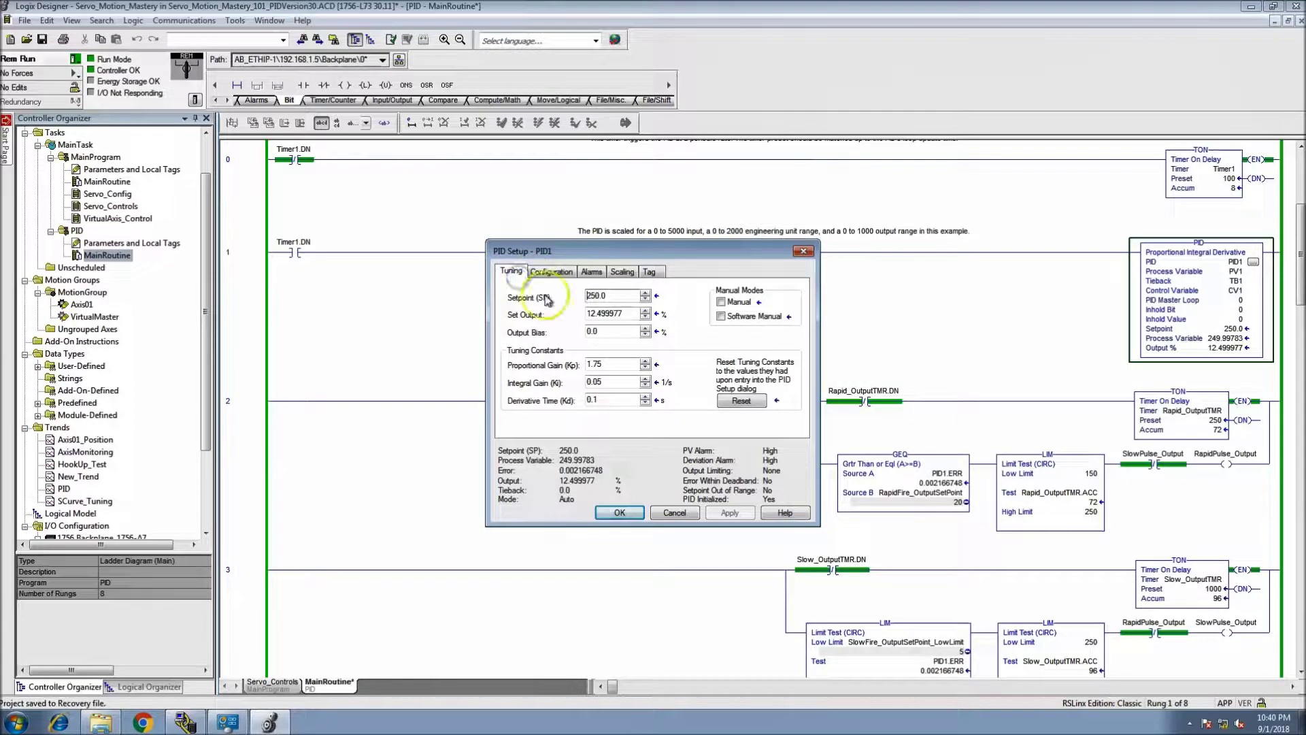
click(803, 251)
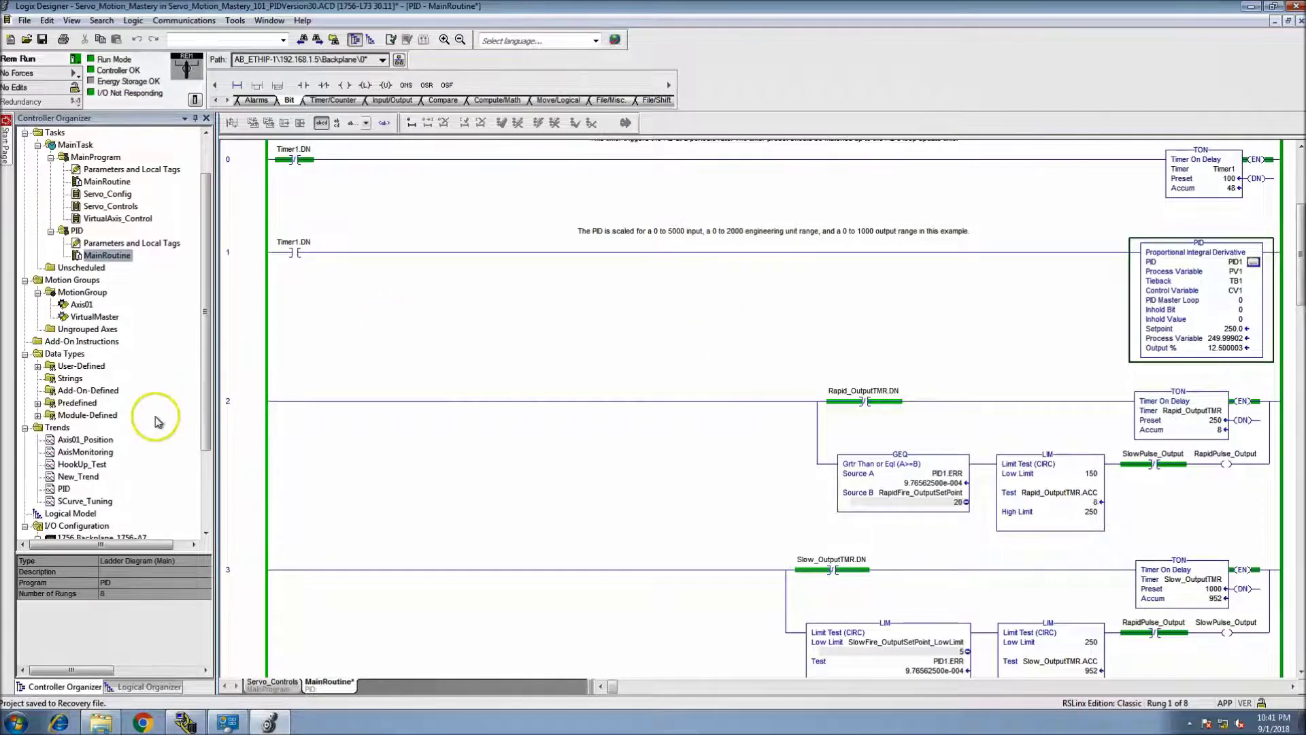
double_click(81, 490)
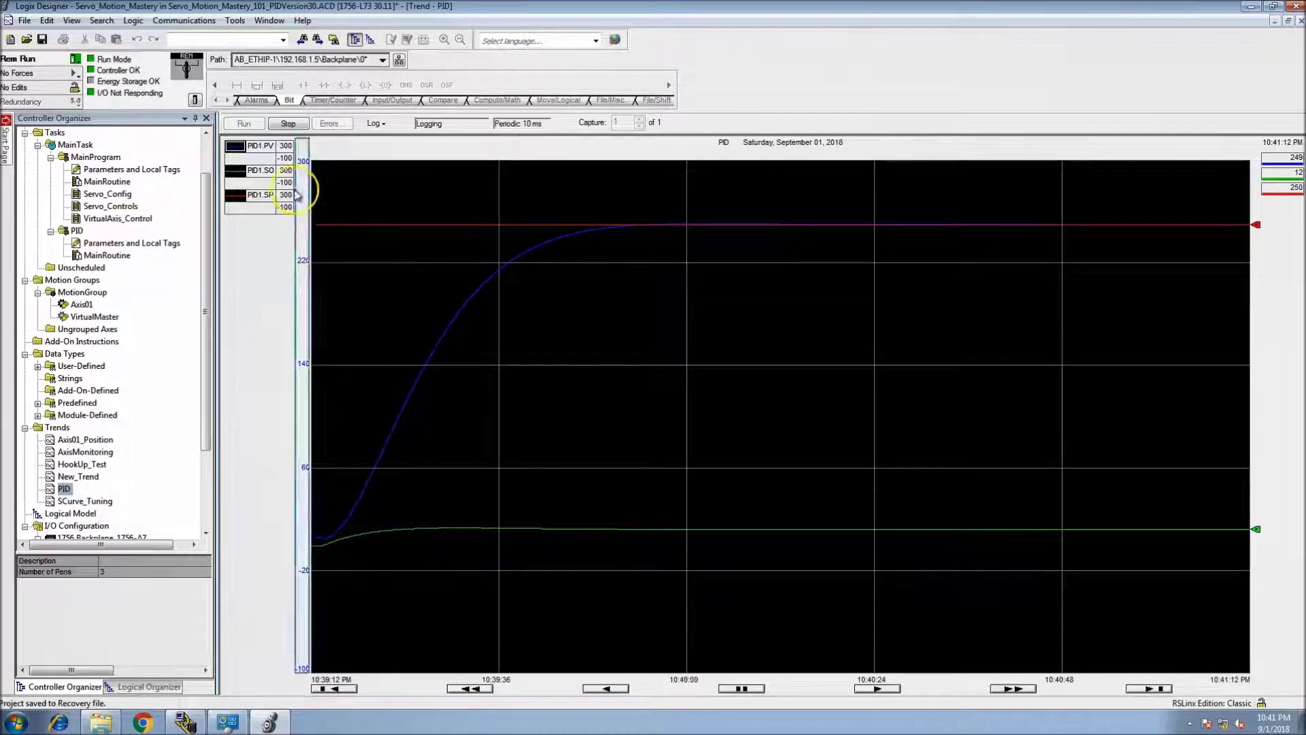
Stop logging the PID trend and close the trend window
click(288, 123)
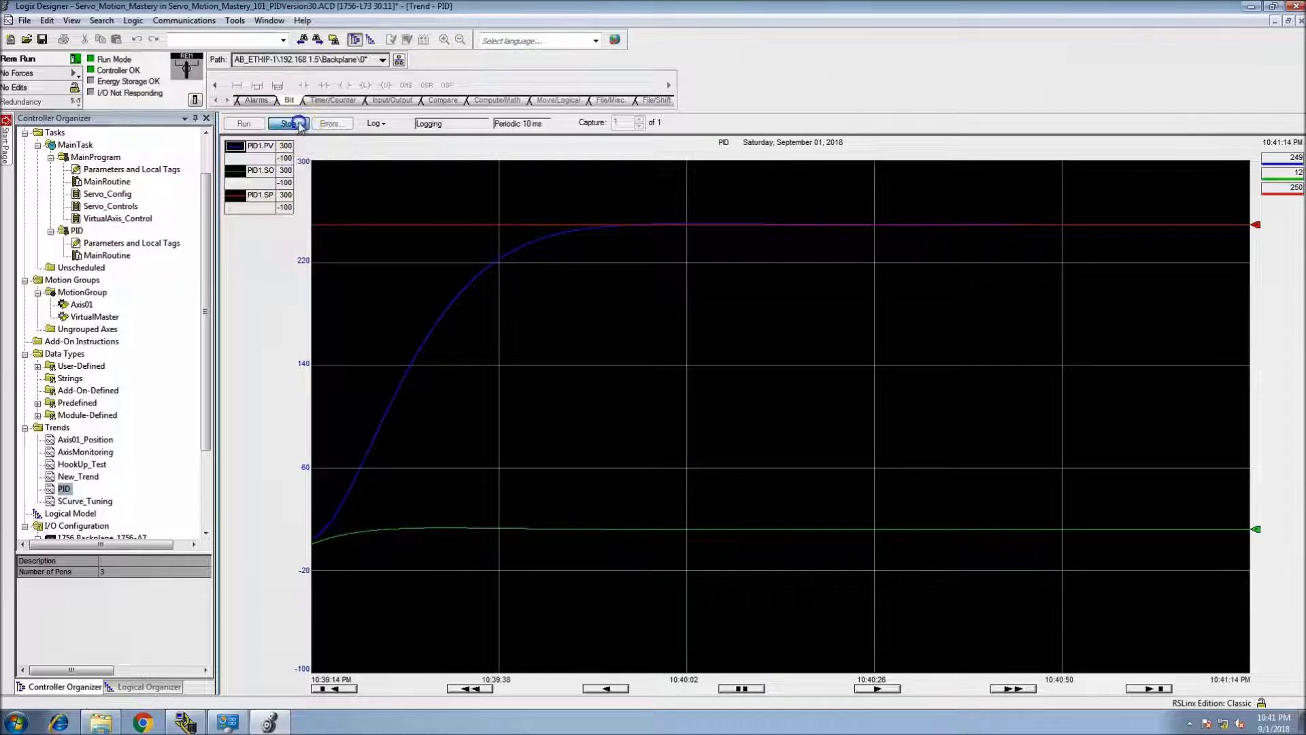
click(1300, 21)
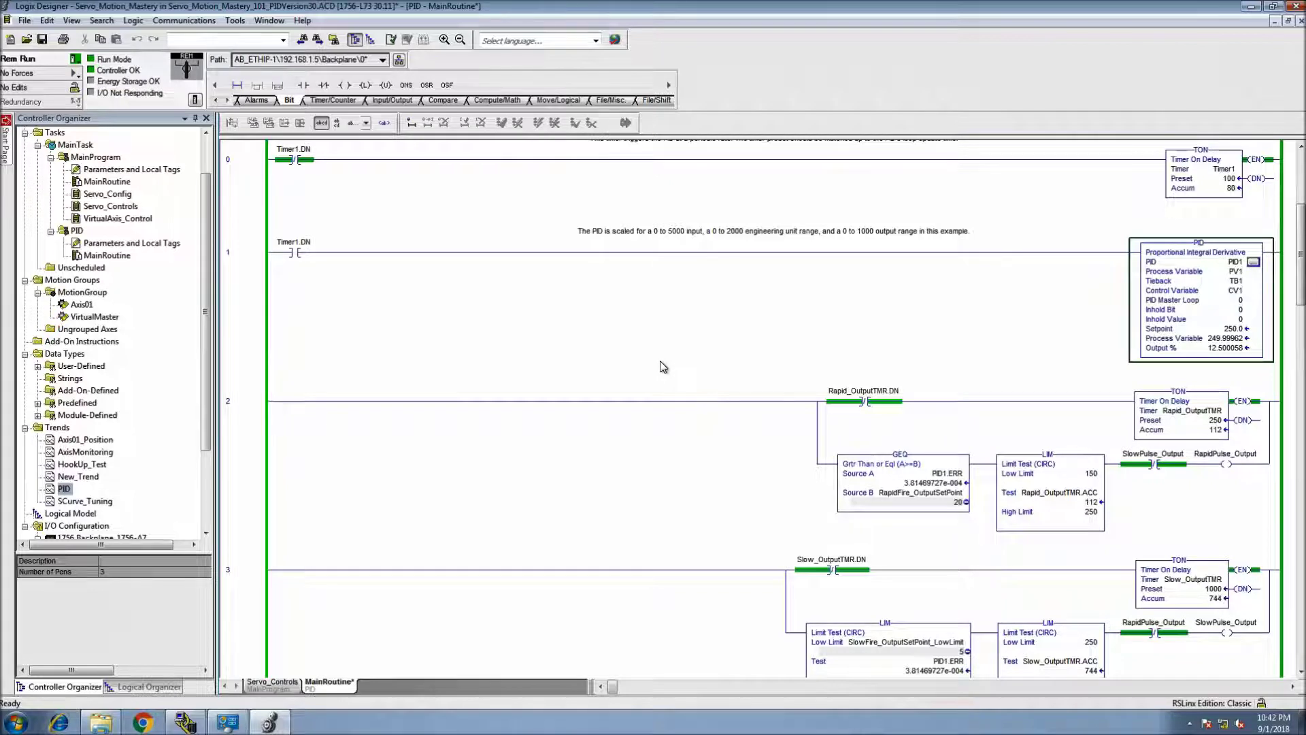
click(656, 366)
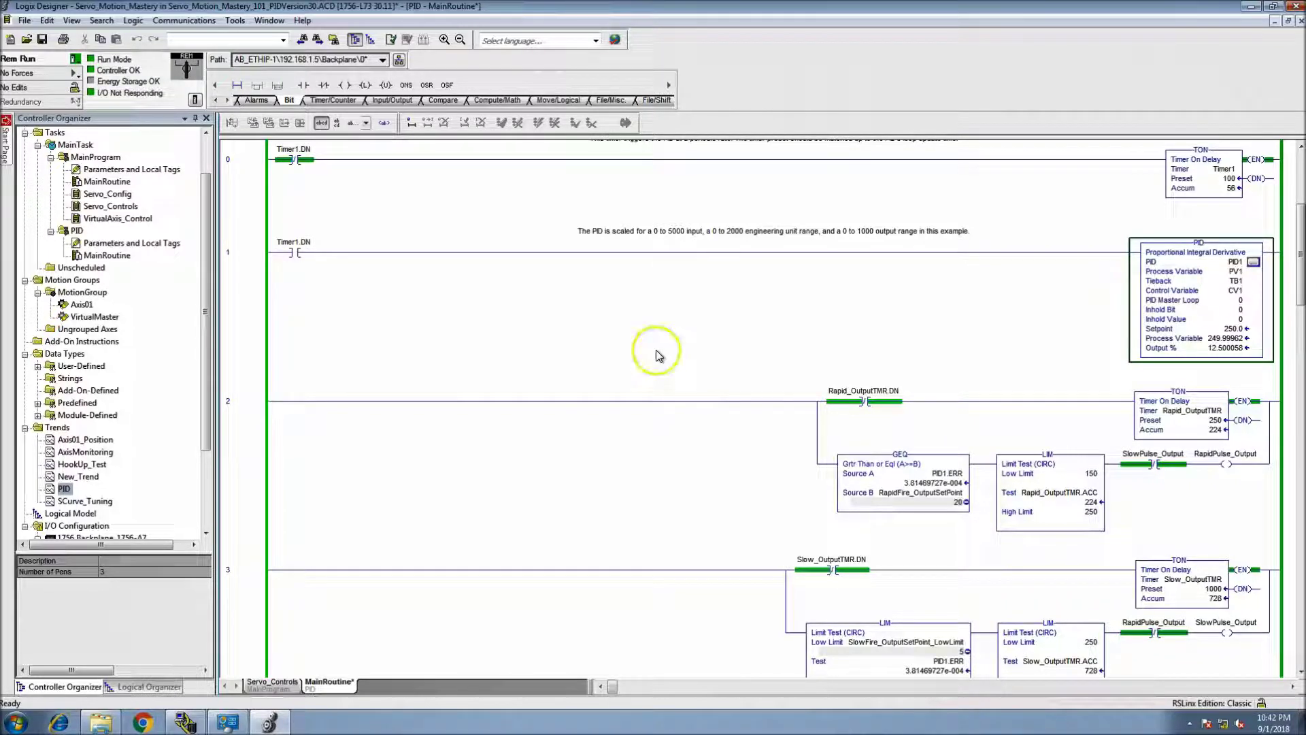